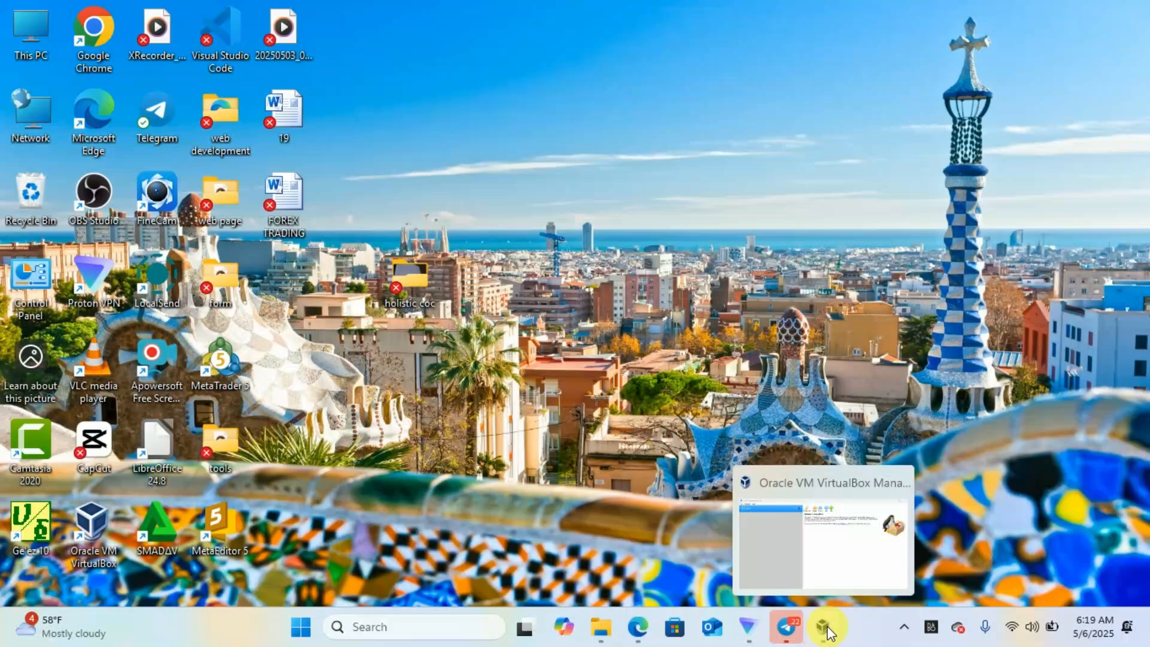
# - Restore the VirtualBox Manager from the taskbar, showing its empty Welcome screen
pyautogui.click(827, 629)
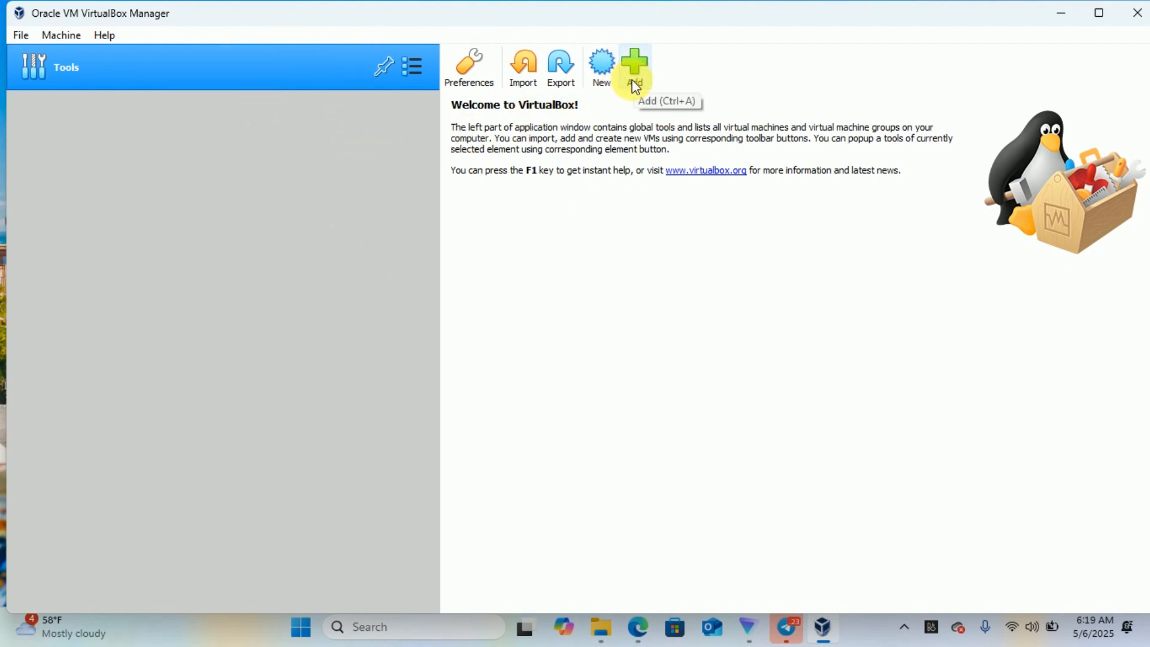
# - Begin a new Windows 8 (64-bit) virtual machine named 'window server8r2'
pyautogui.click(602, 81)
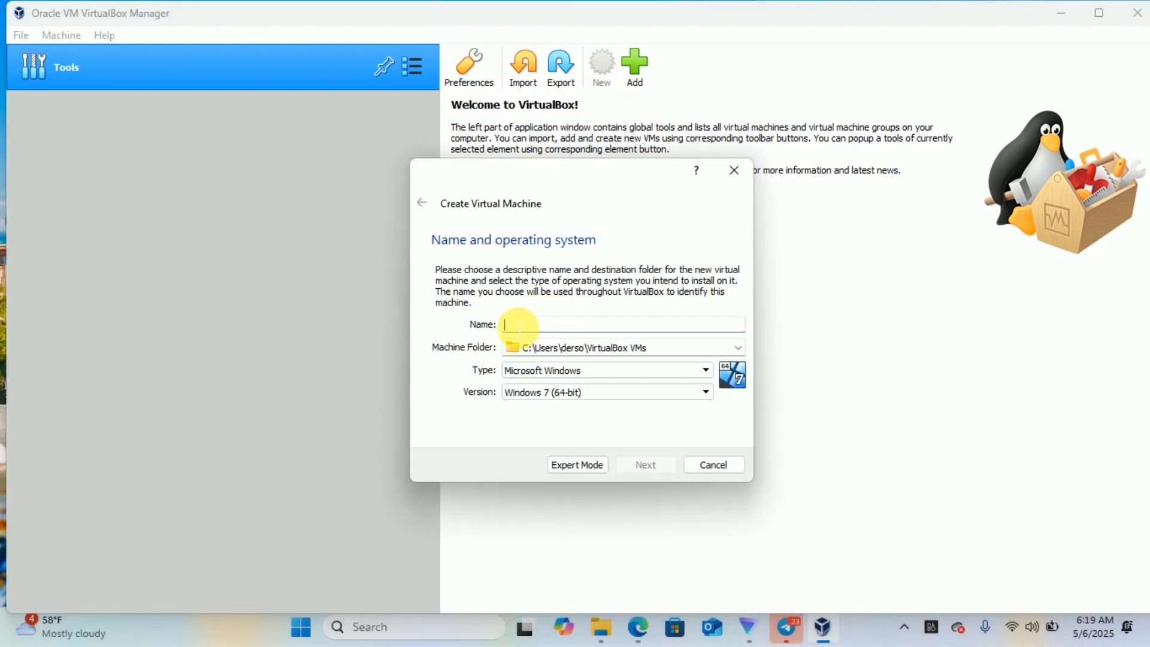
pyautogui.click(516, 326)
pyautogui.write('window')
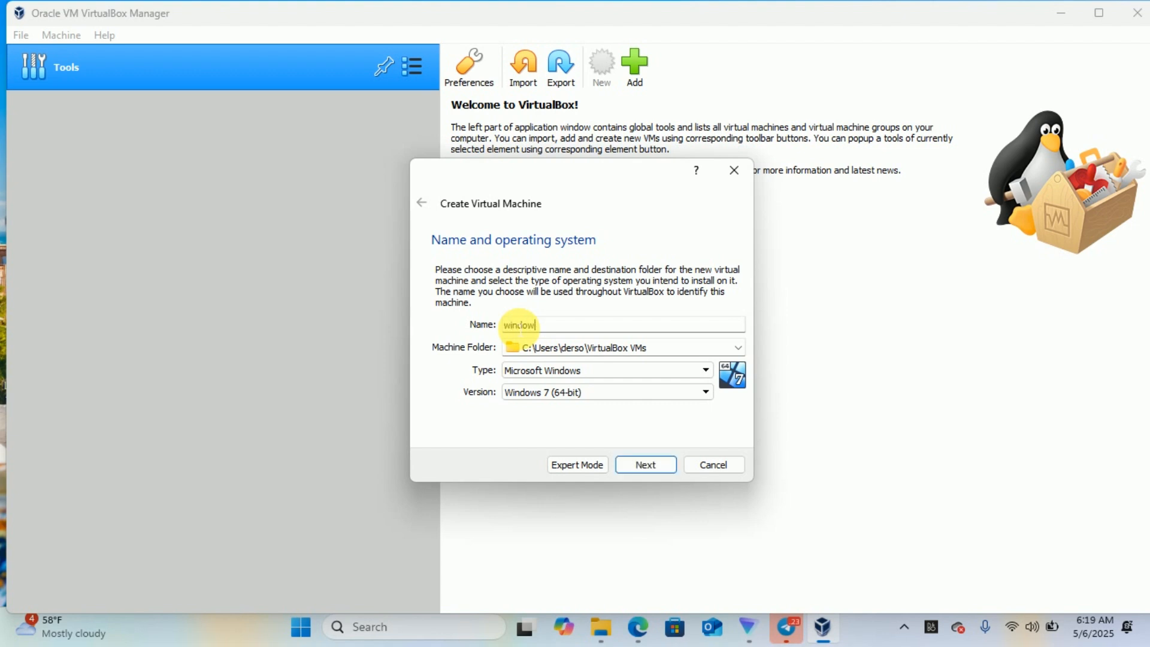
pyautogui.write(' server')
pyautogui.write('8r2')
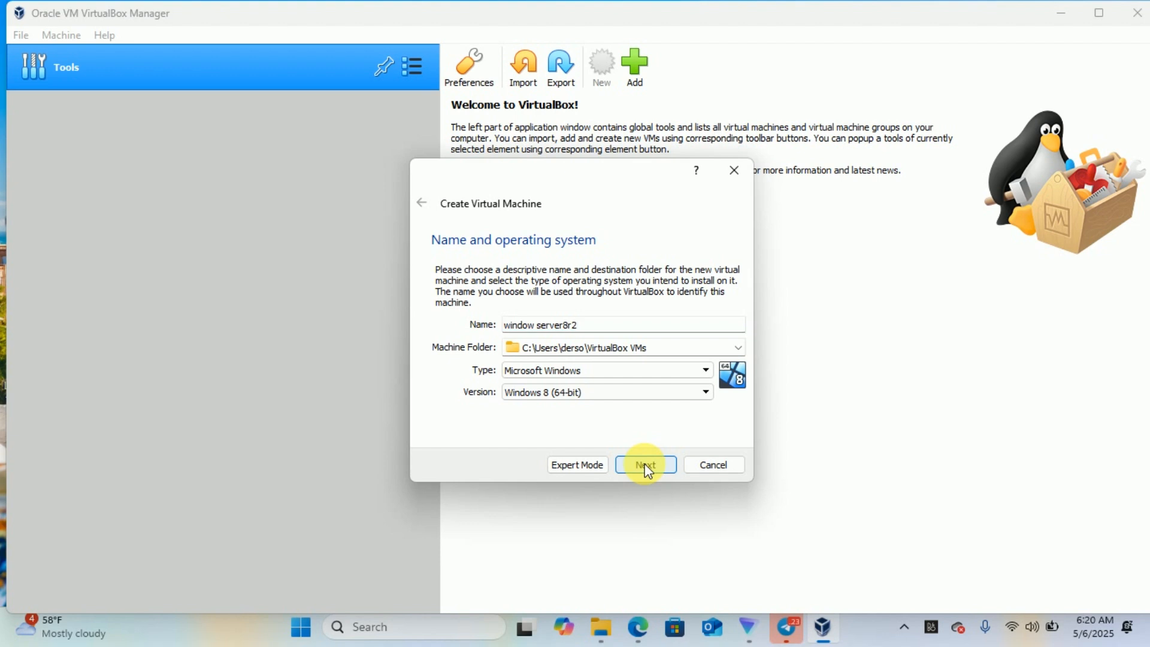
pyautogui.click(645, 466)
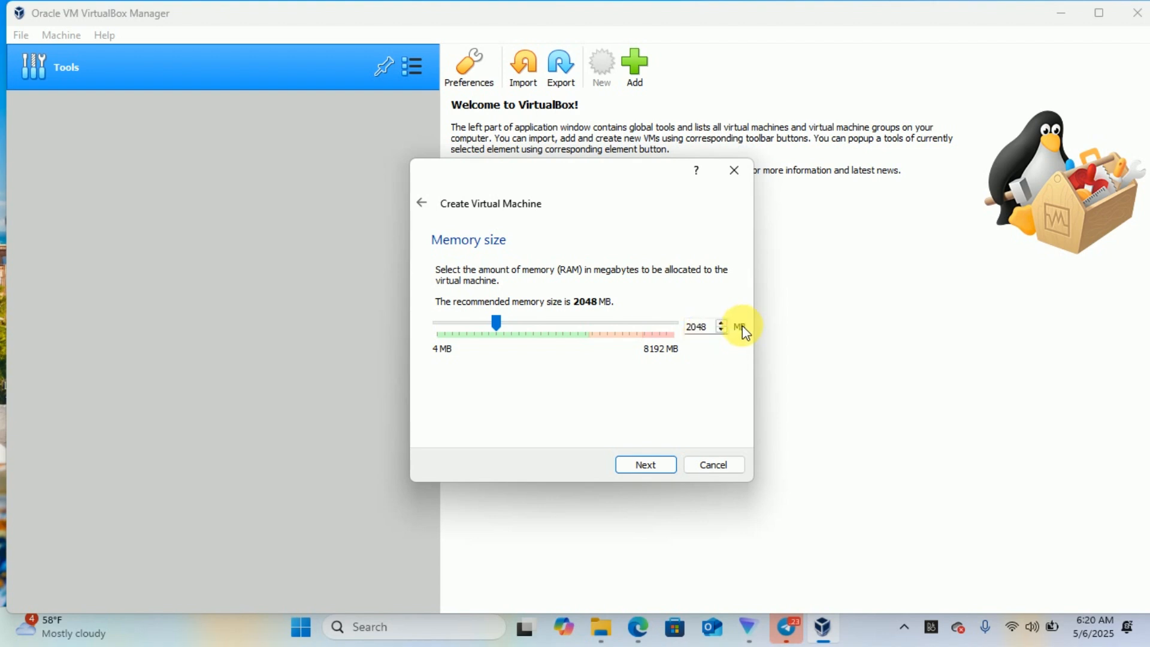
# - Raise the machine's memory from 2048 MB to 2101 MB and confirm it
pyautogui.click(722, 330)
pyautogui.click(722, 331)
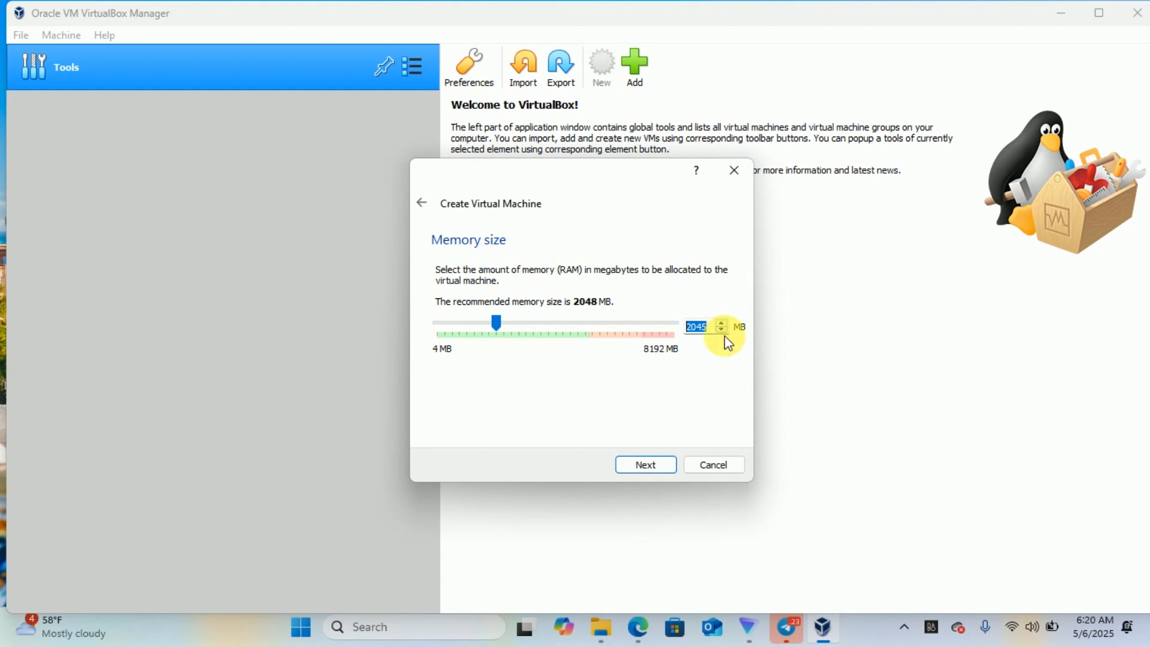
pyautogui.click(722, 324)
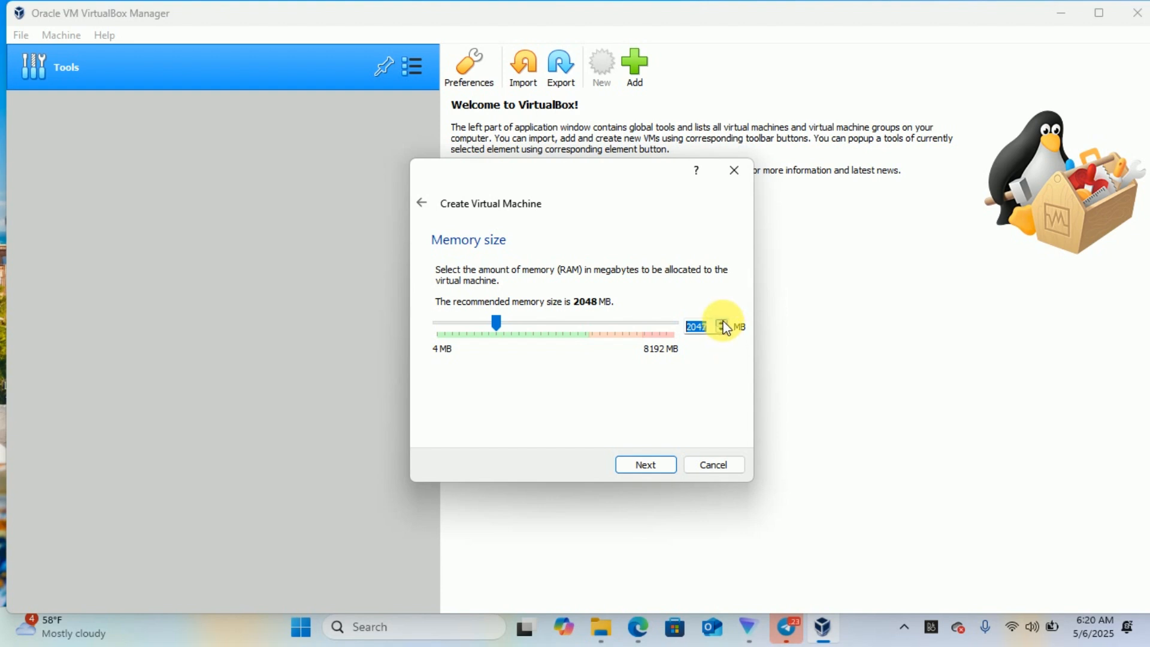
pyautogui.scroll(6, 725, 328)
pyautogui.click(723, 322)
pyautogui.click(723, 323)
pyautogui.click(723, 323)
pyautogui.click(723, 323)
pyautogui.click(723, 322)
pyautogui.click(723, 323)
pyautogui.click(723, 322)
pyautogui.click(724, 322)
pyautogui.click(723, 323)
pyautogui.click(722, 323)
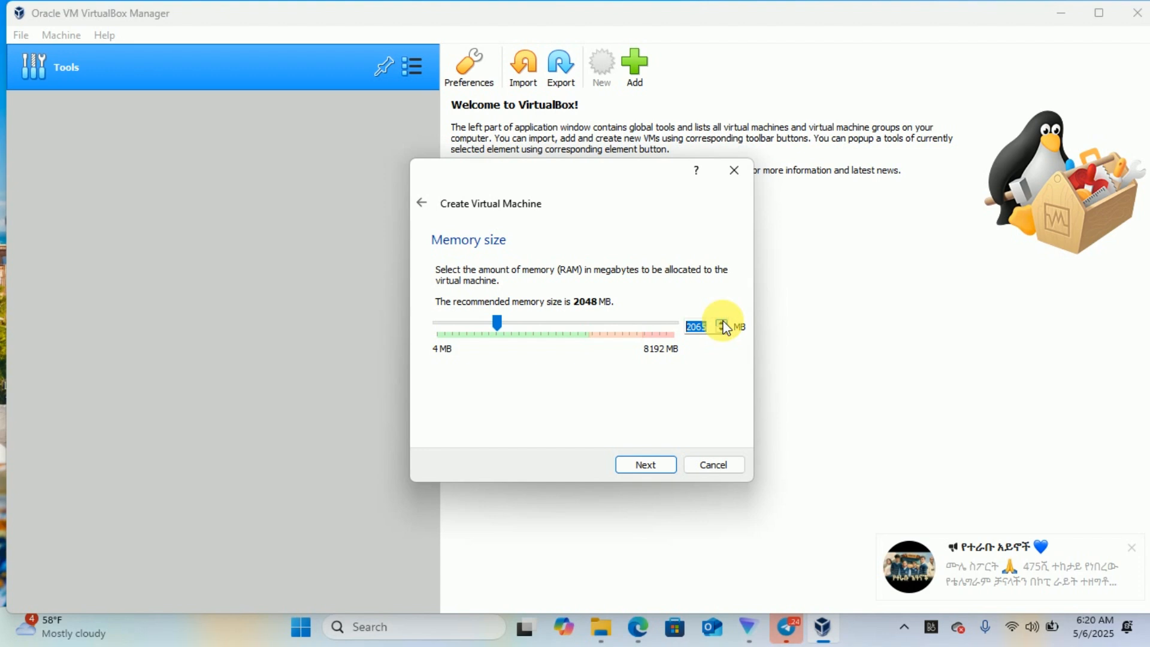
pyautogui.click(723, 323)
pyautogui.click(722, 323)
pyautogui.click(723, 323)
pyautogui.click(723, 323)
pyautogui.click(723, 323)
pyautogui.click(722, 323)
pyautogui.click(723, 323)
pyautogui.click(722, 323)
pyautogui.click(722, 323)
pyautogui.click(722, 323)
pyautogui.click(722, 323)
pyautogui.click(723, 323)
pyautogui.click(722, 323)
pyautogui.click(723, 323)
pyautogui.click(722, 323)
pyautogui.click(722, 323)
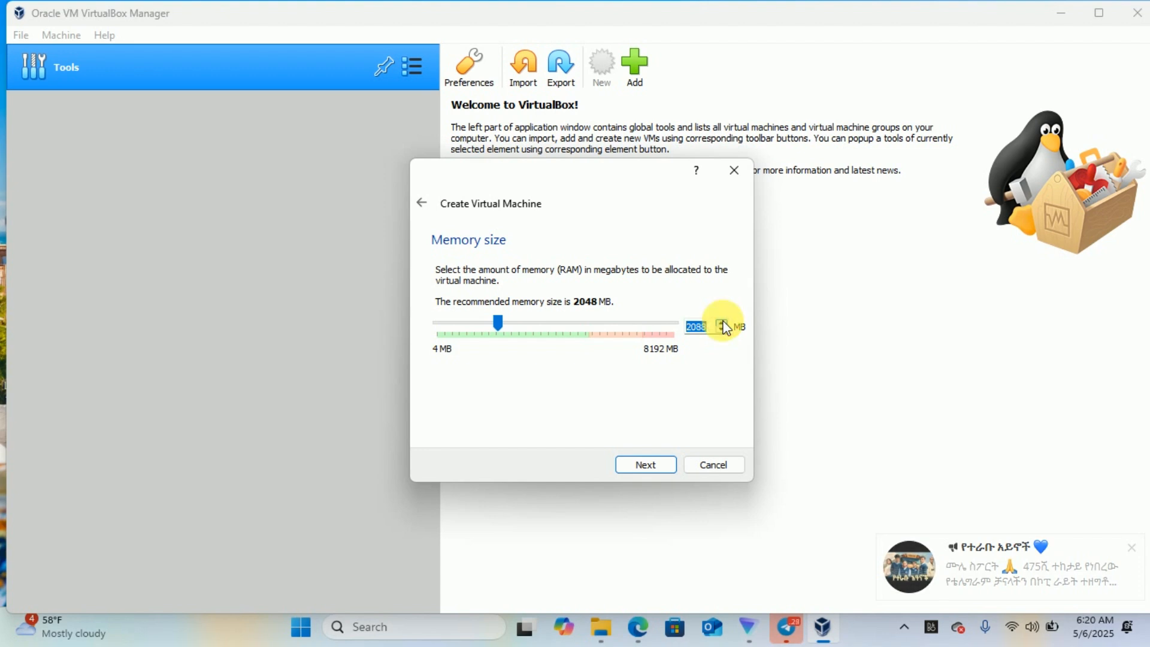
pyautogui.click(723, 323)
pyautogui.click(722, 323)
pyautogui.click(722, 323)
pyautogui.click(723, 323)
pyautogui.click(723, 323)
pyautogui.click(723, 323)
pyautogui.click(723, 324)
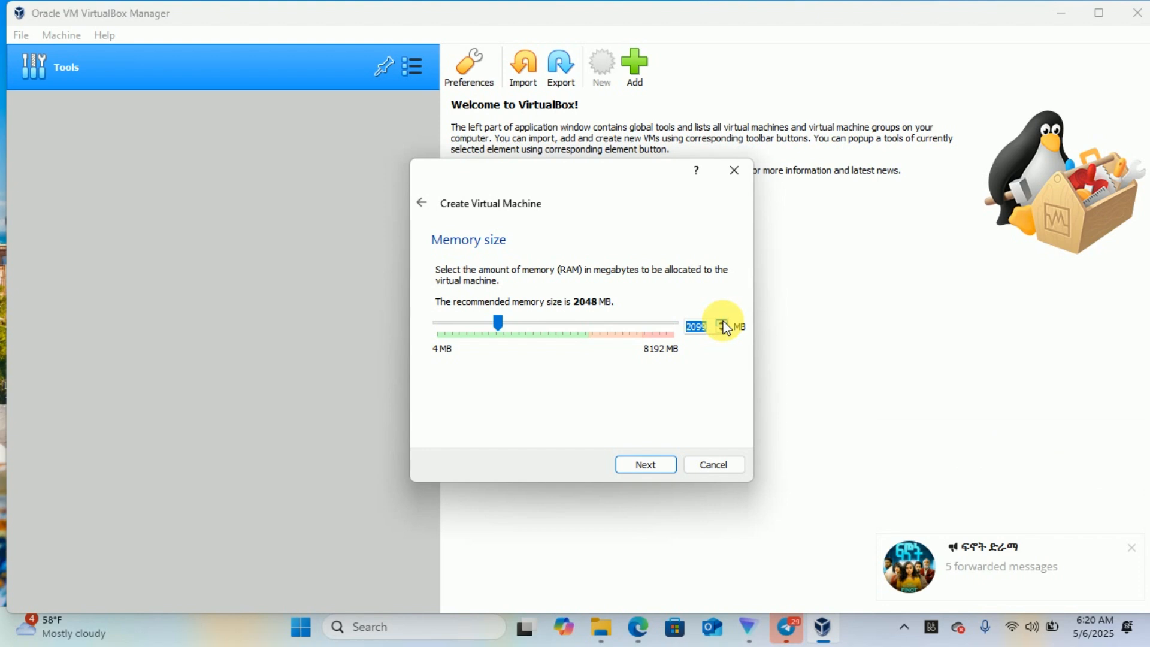
pyautogui.click(722, 324)
pyautogui.click(722, 324)
pyautogui.click(722, 324)
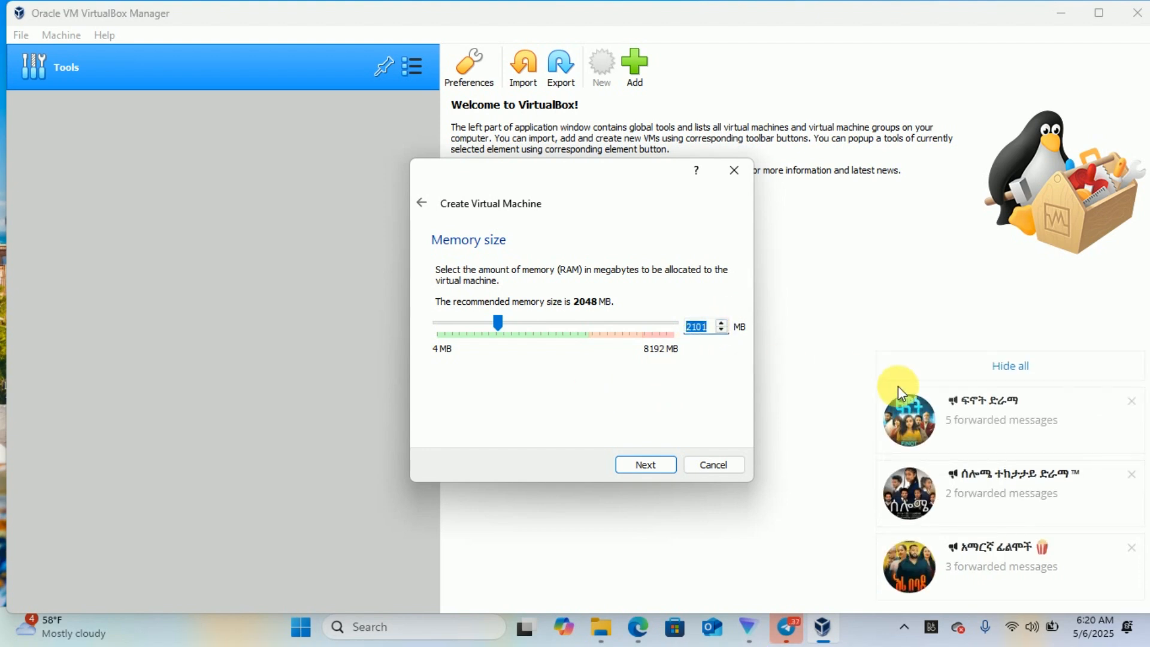
pyautogui.click(997, 367)
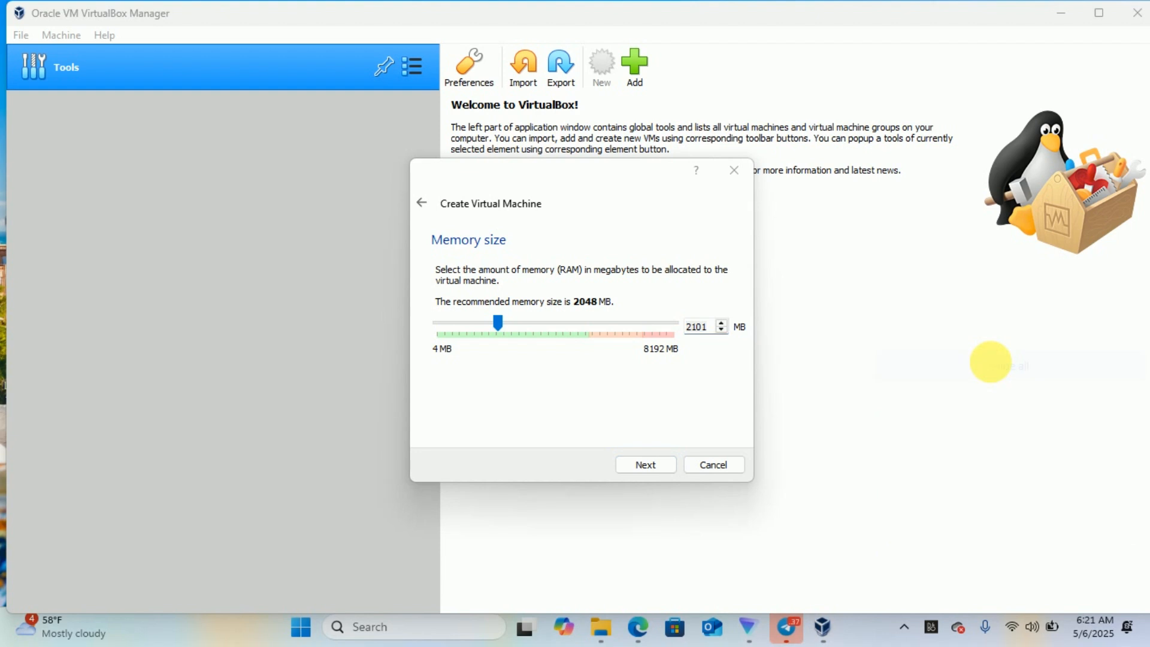
pyautogui.click(645, 466)
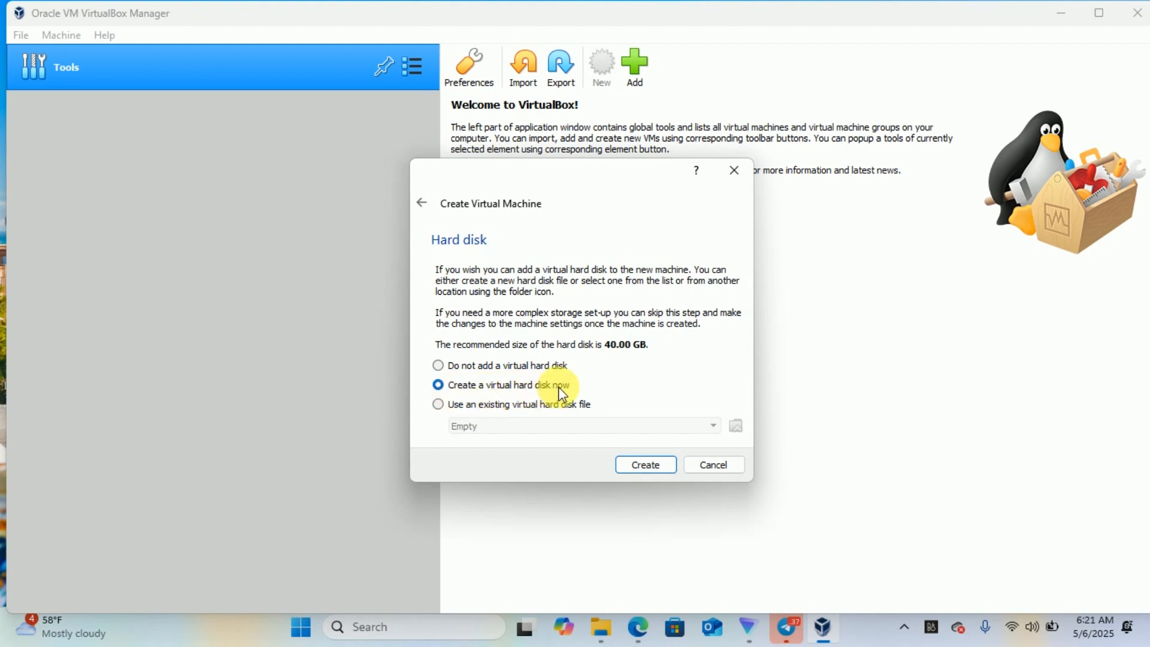
# - Choose a new VDI hard disk with dynamic allocation for the machine
pyautogui.click(638, 464)
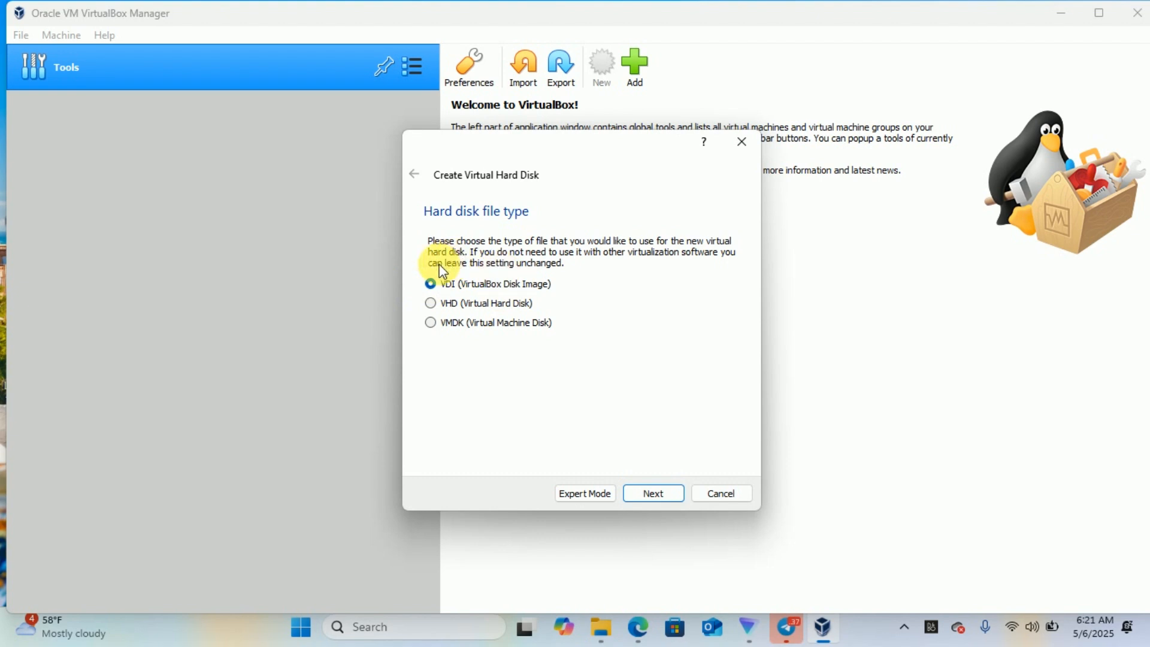
pyautogui.click(653, 493)
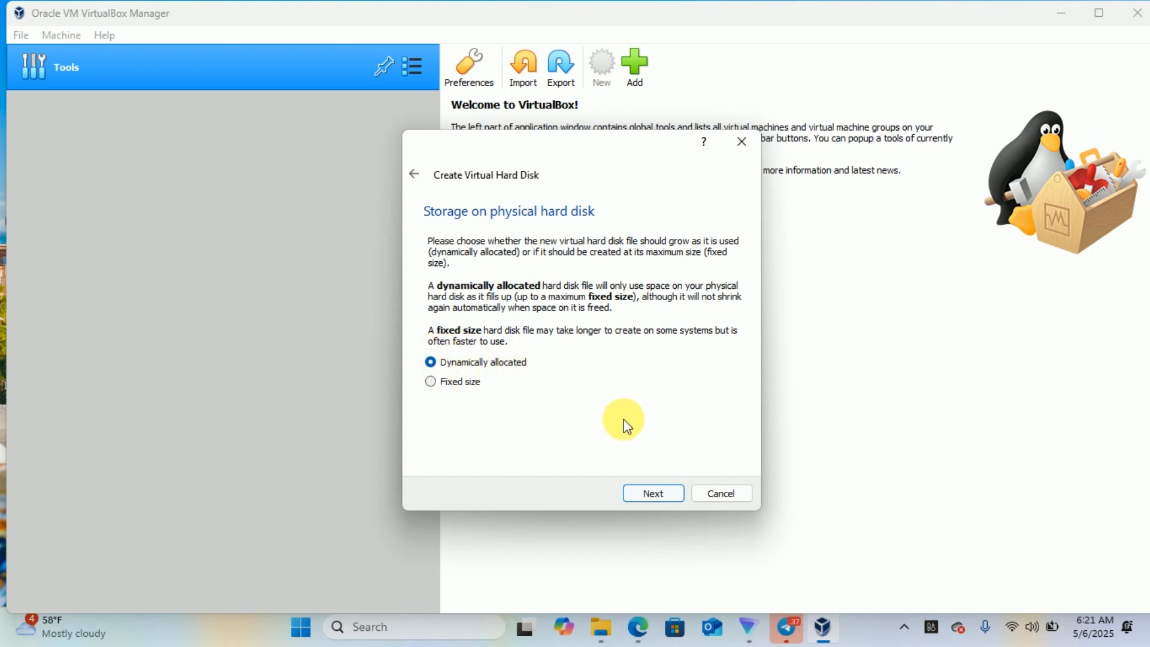
pyautogui.click(653, 493)
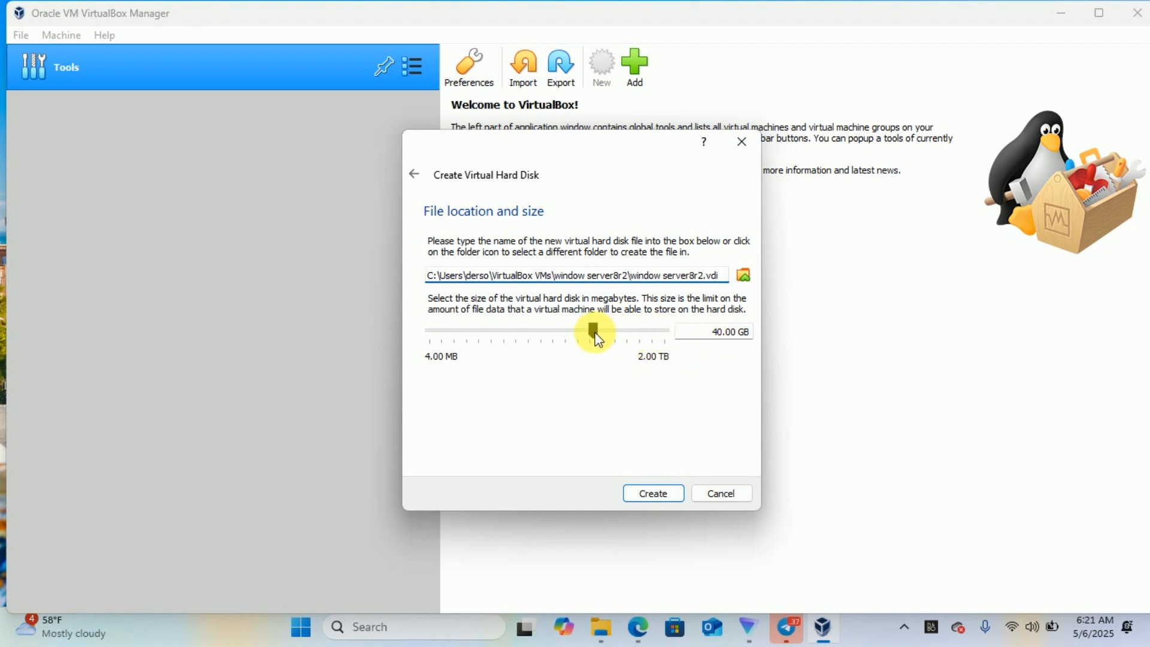
# - Reduce the virtual disk to about 16.86 GB and finish creating window server8r2
pyautogui.moveTo(595, 332)
pyautogui.mouseDown()
pyautogui.moveTo(534, 347)
pyautogui.moveTo(619, 334)
pyautogui.moveTo(581, 335)
pyautogui.mouseUp()
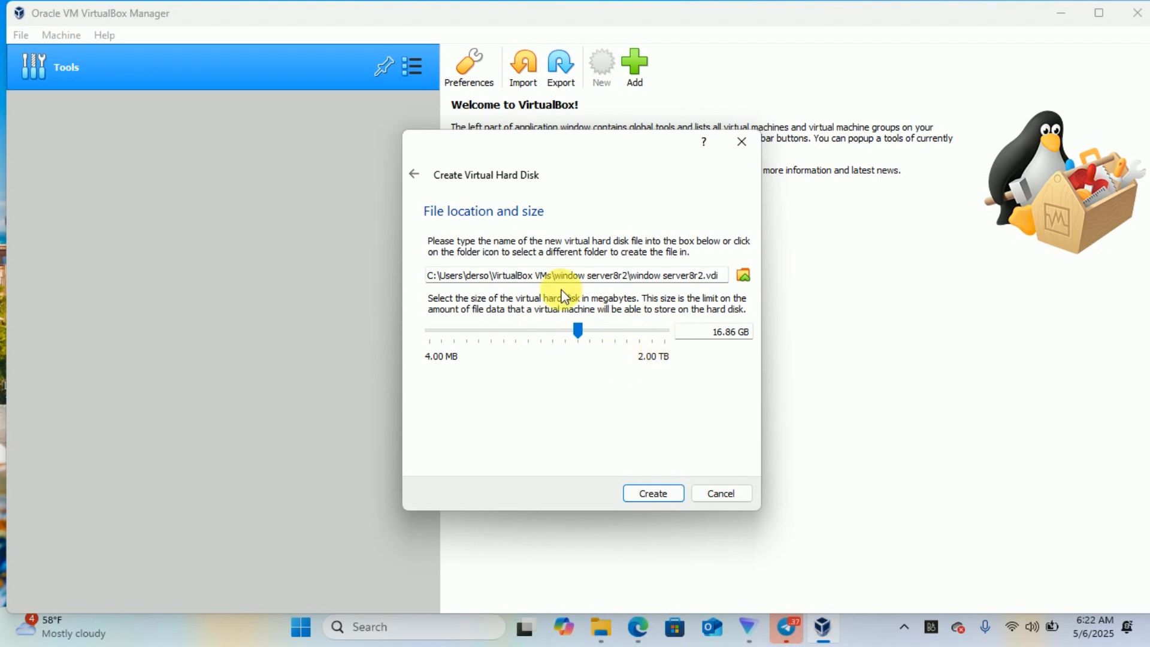
pyautogui.click(656, 493)
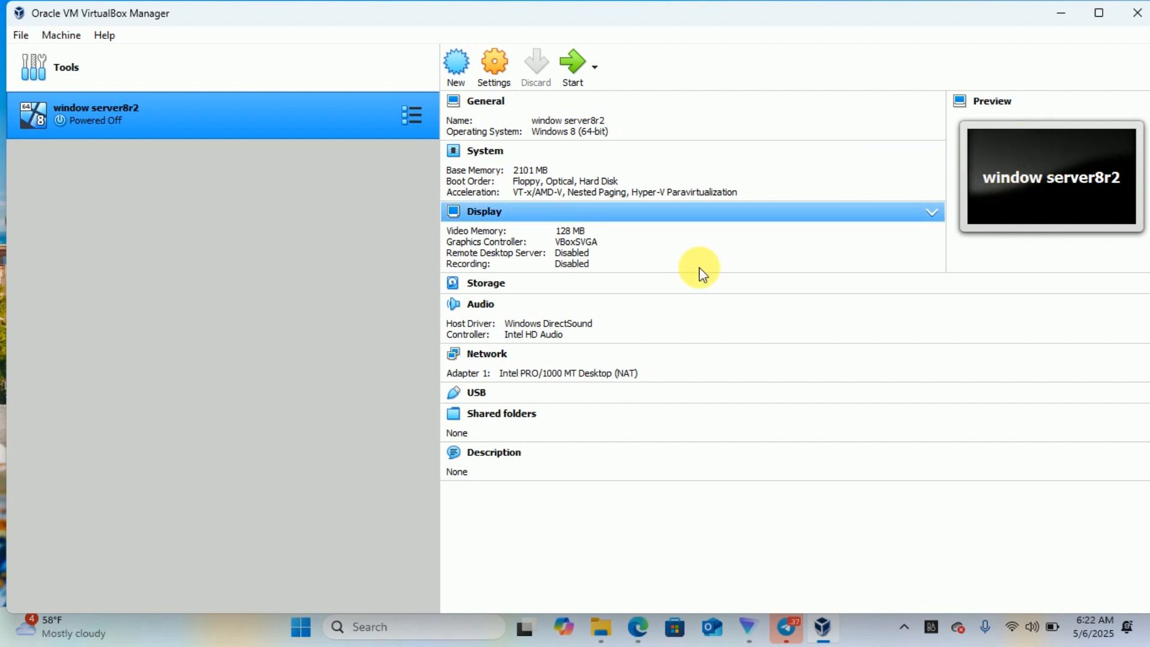
# - Attach window server8r2's Adapter 1 to Internal Network 'intnet' in its settings
pyautogui.click(496, 69)
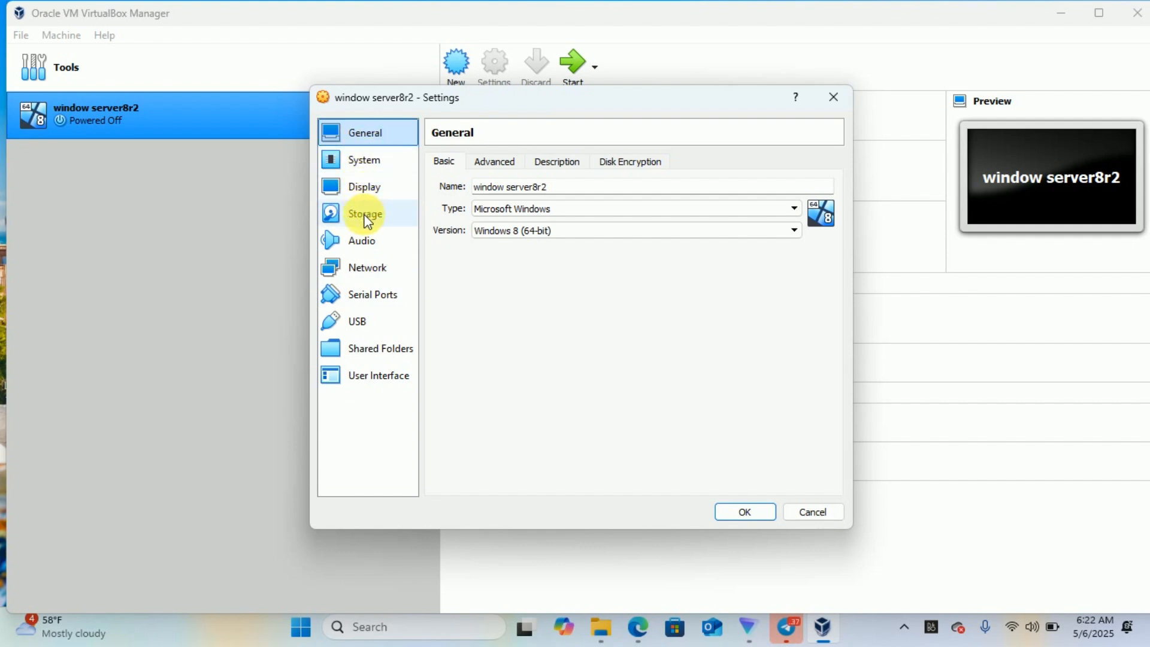
pyautogui.click(368, 266)
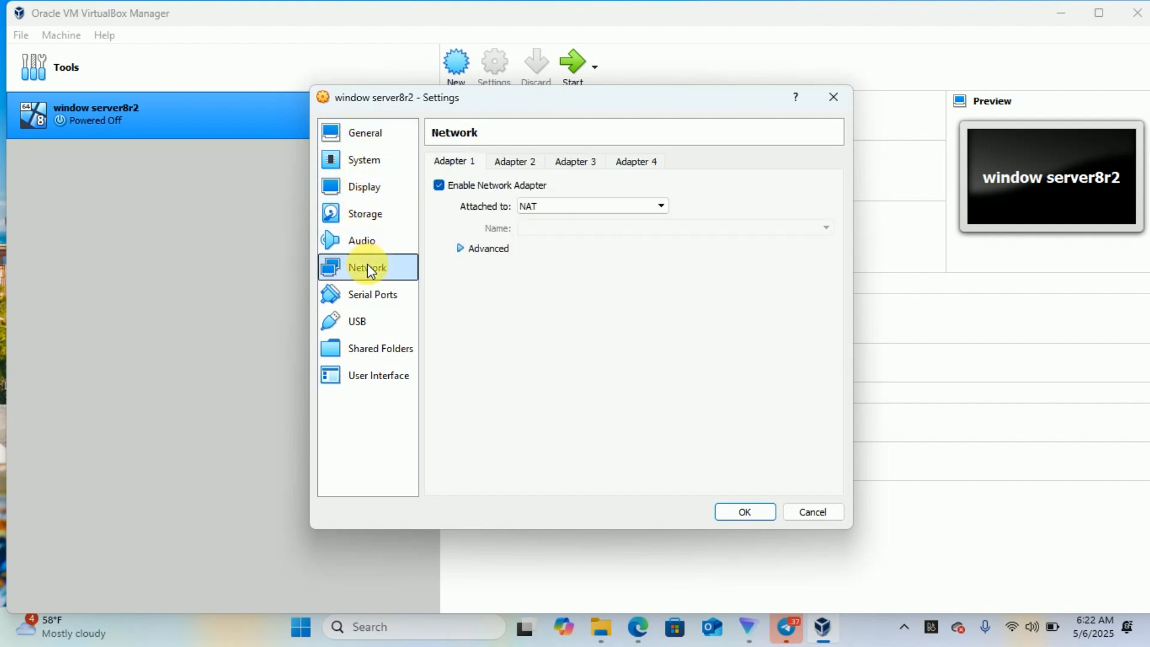
pyautogui.click(551, 208)
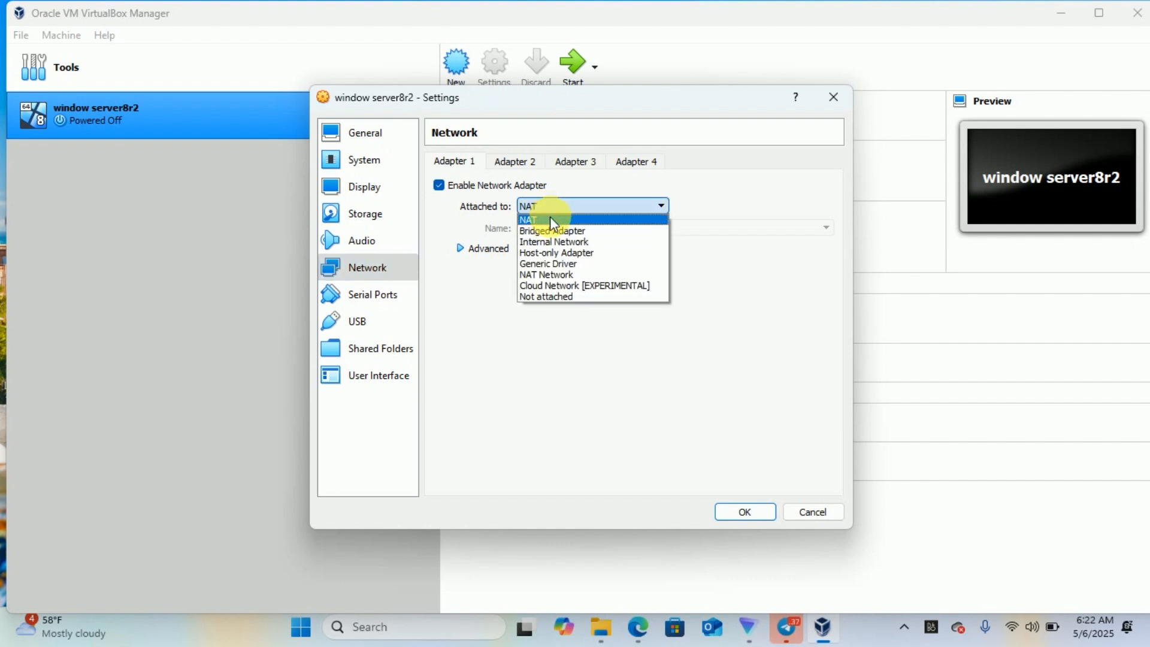
pyautogui.click(558, 242)
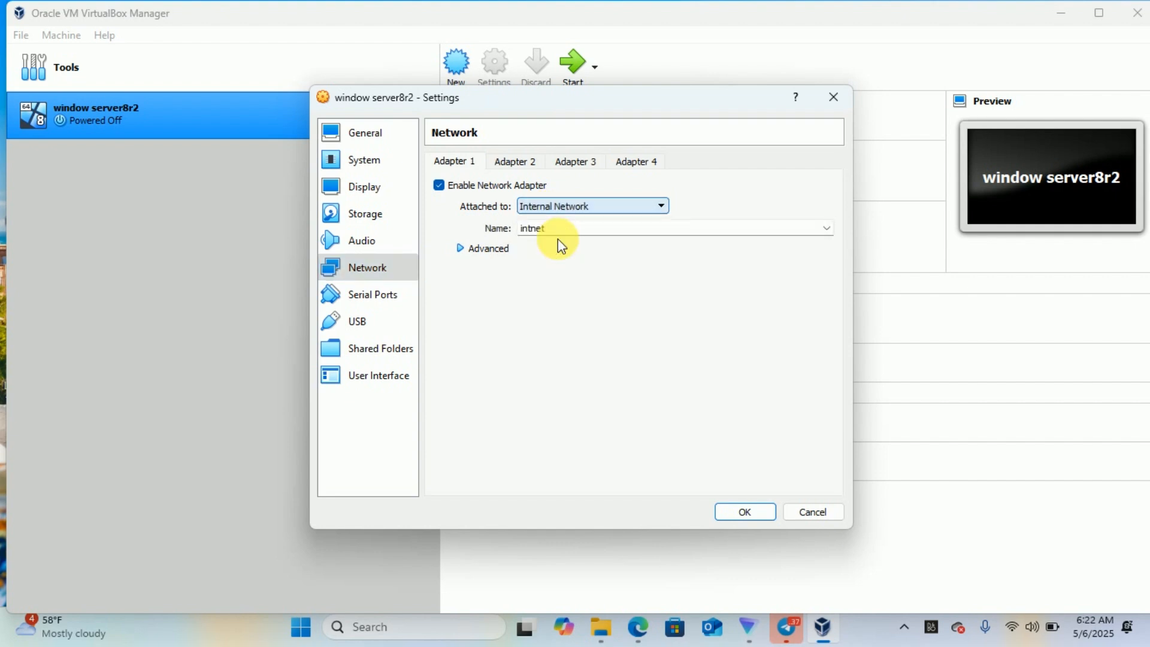
pyautogui.click(372, 221)
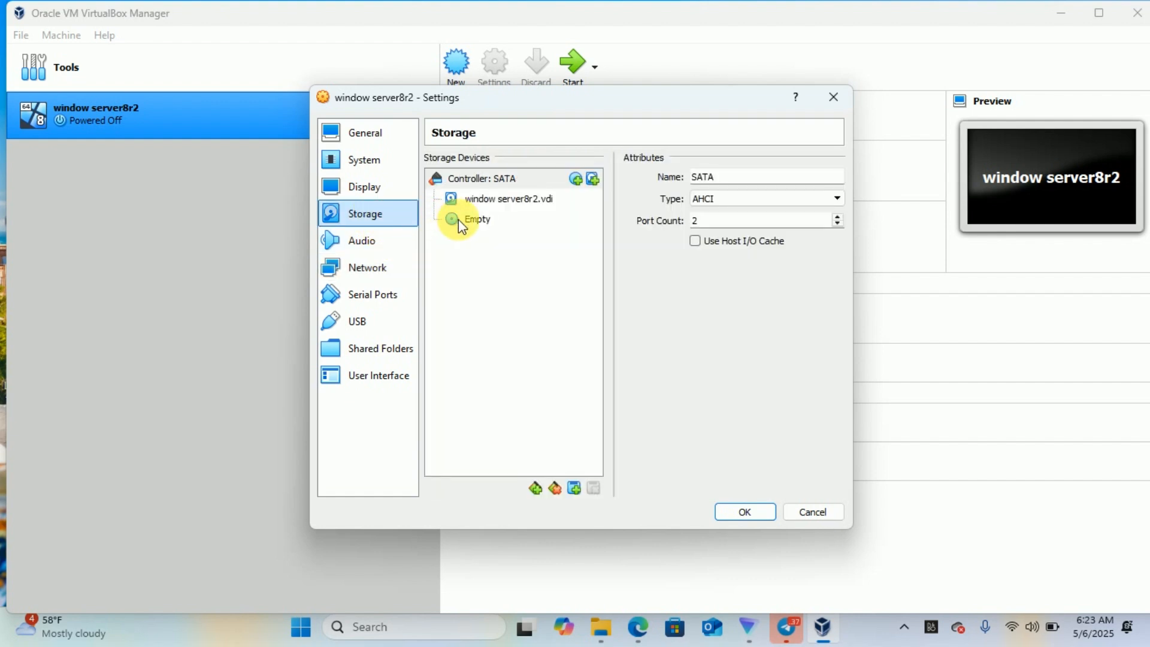
# - Load the 3.21 GB serv.iso image into the empty SATA optical drive
pyautogui.click(475, 227)
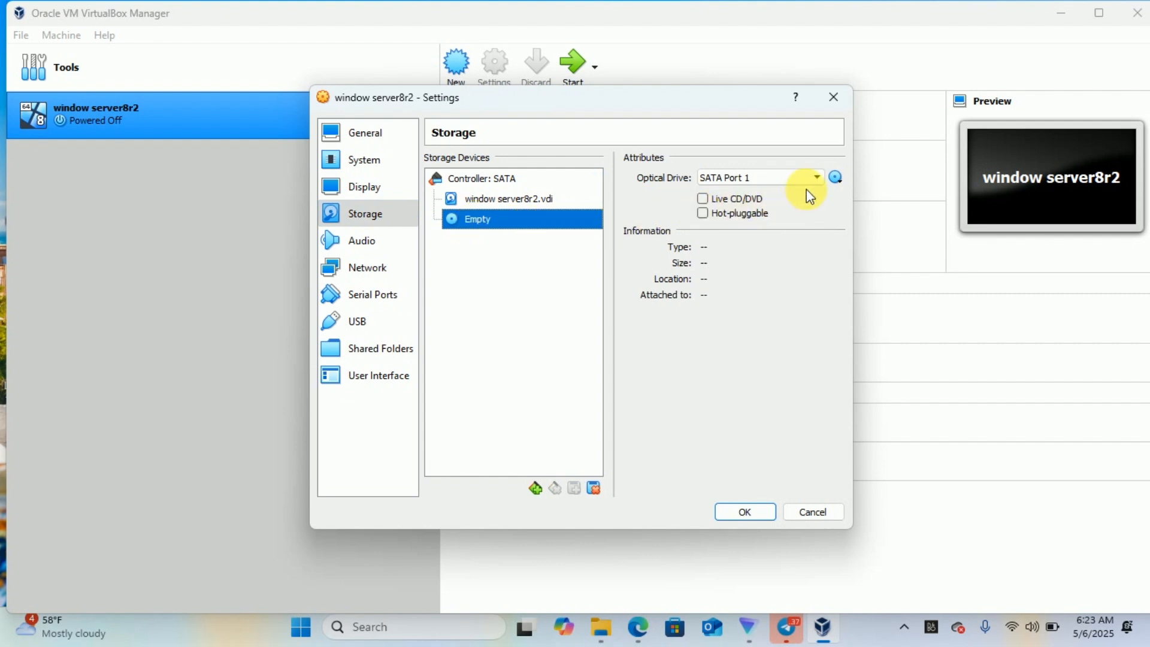
pyautogui.click(836, 178)
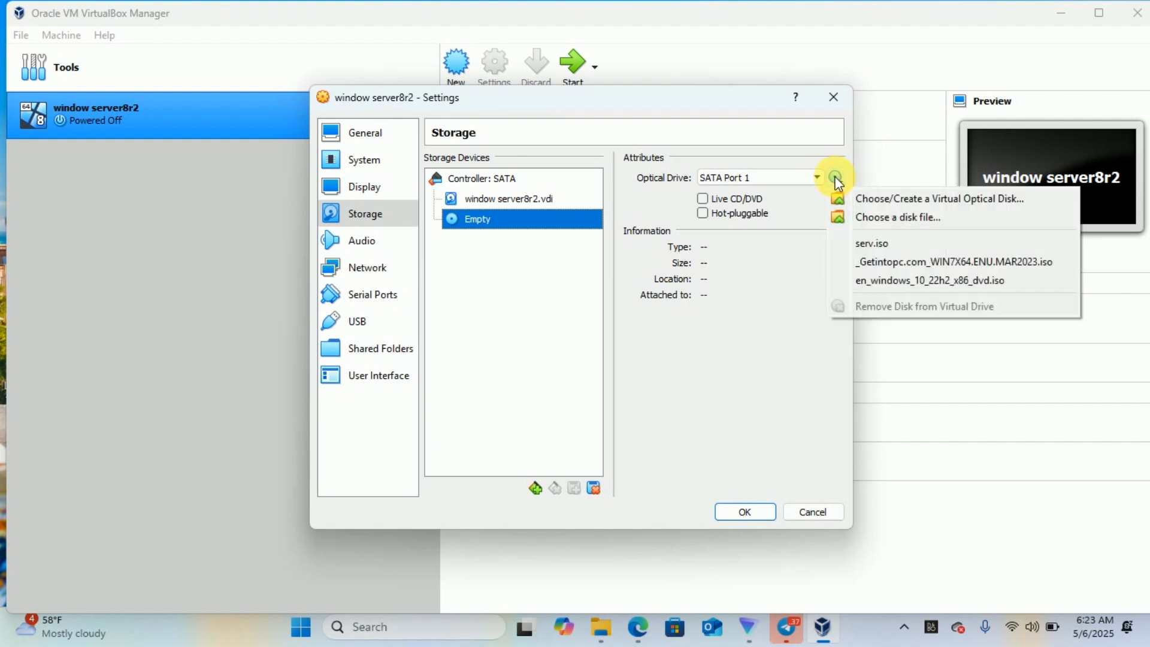
pyautogui.click(896, 217)
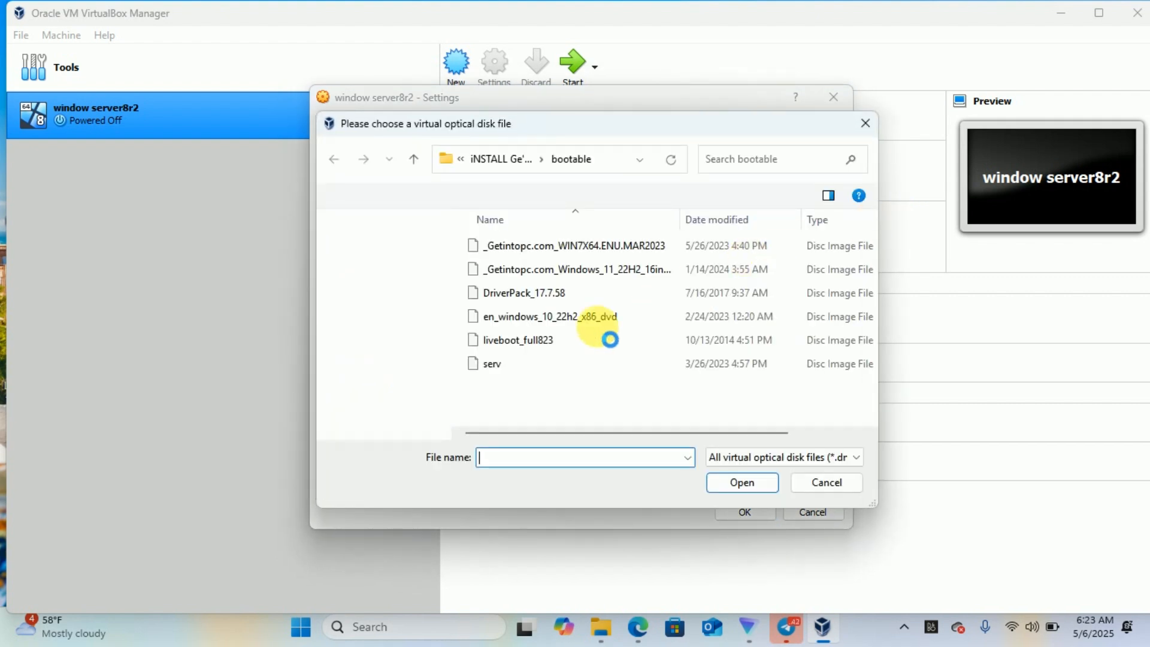
pyautogui.click(504, 364)
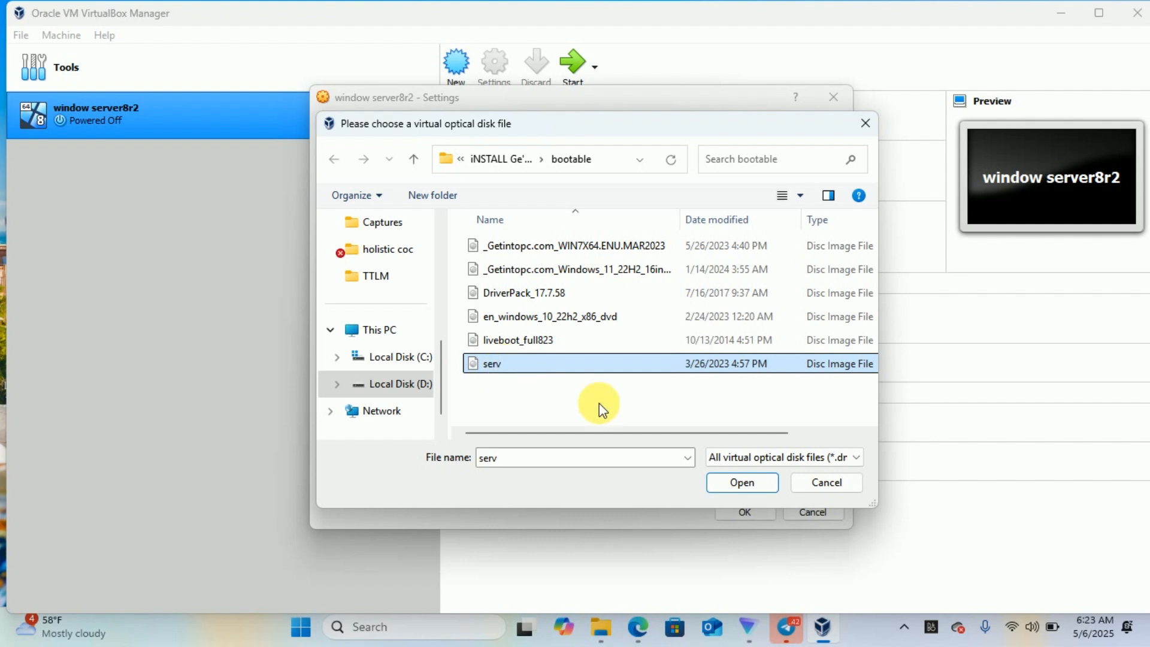
pyautogui.click(743, 483)
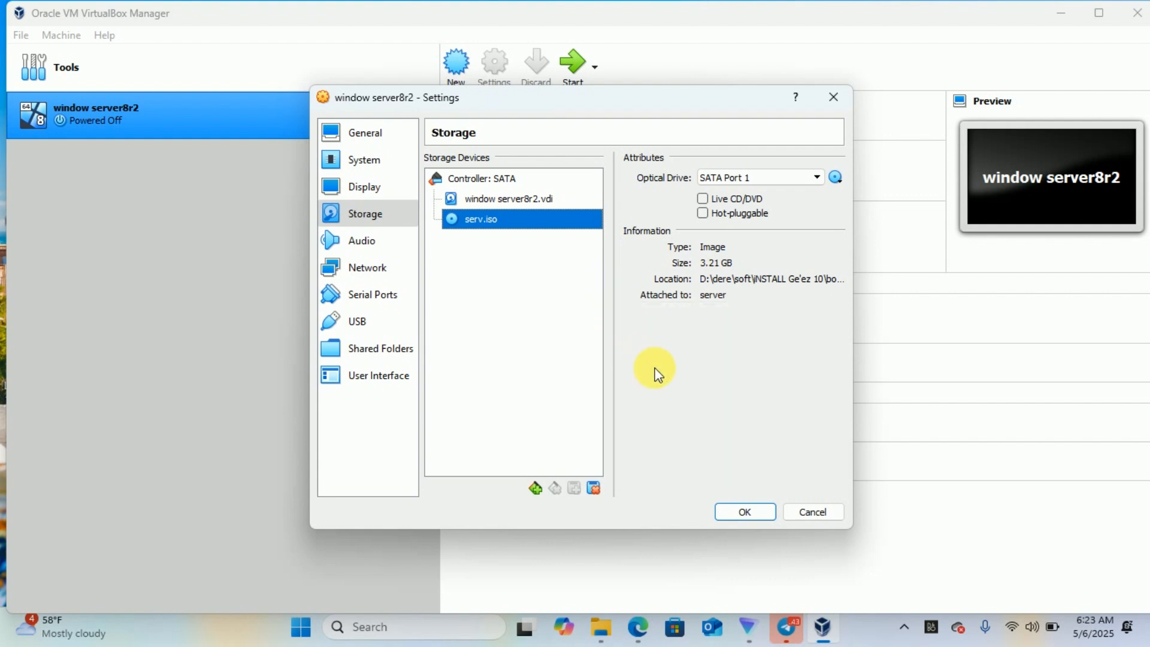
# - Save the changed settings with OK and start window server8r2
pyautogui.click(747, 513)
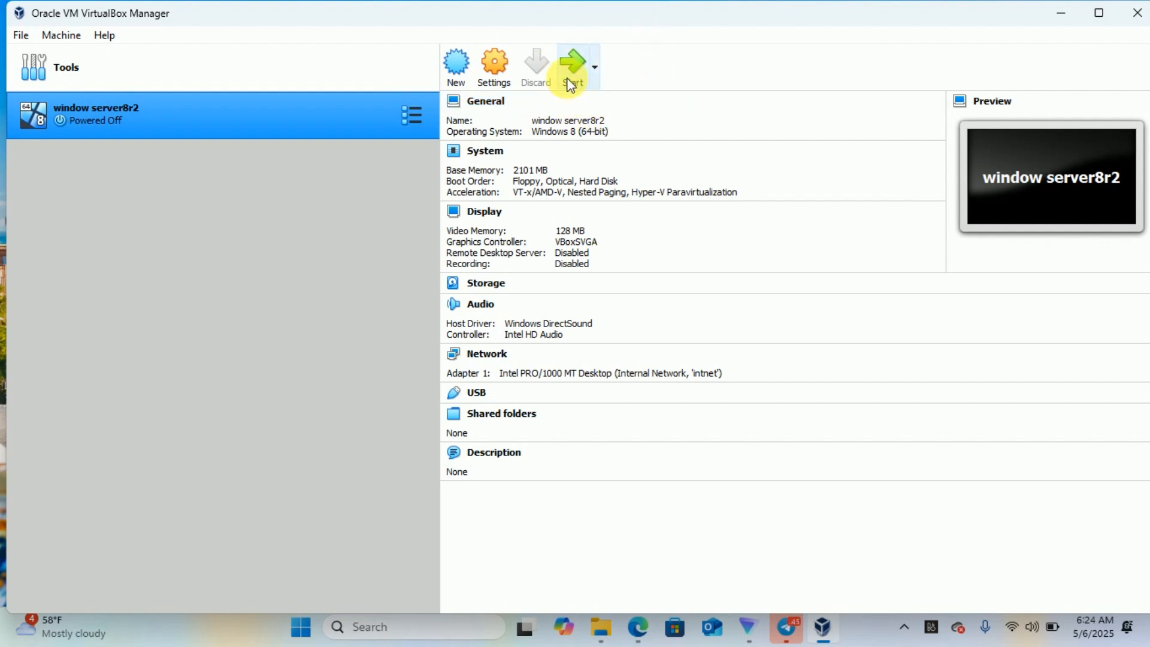
pyautogui.click(573, 63)
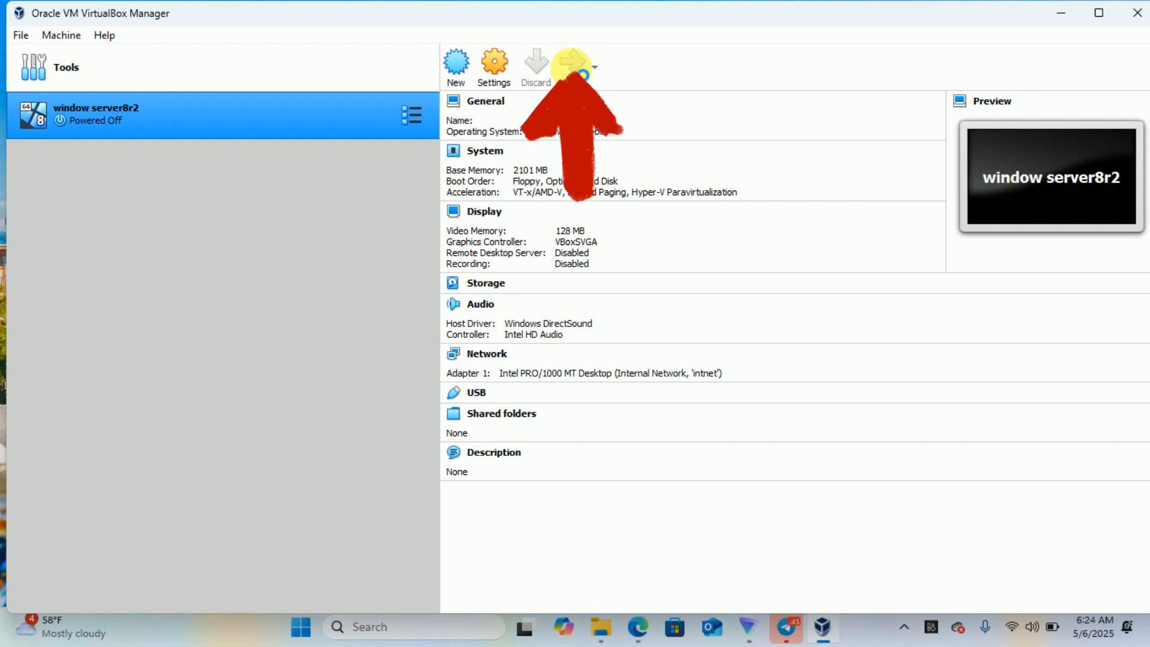
# - Pick serv.iso as the start-up disk and boot window server8r2 from it
pyautogui.click(573, 66)
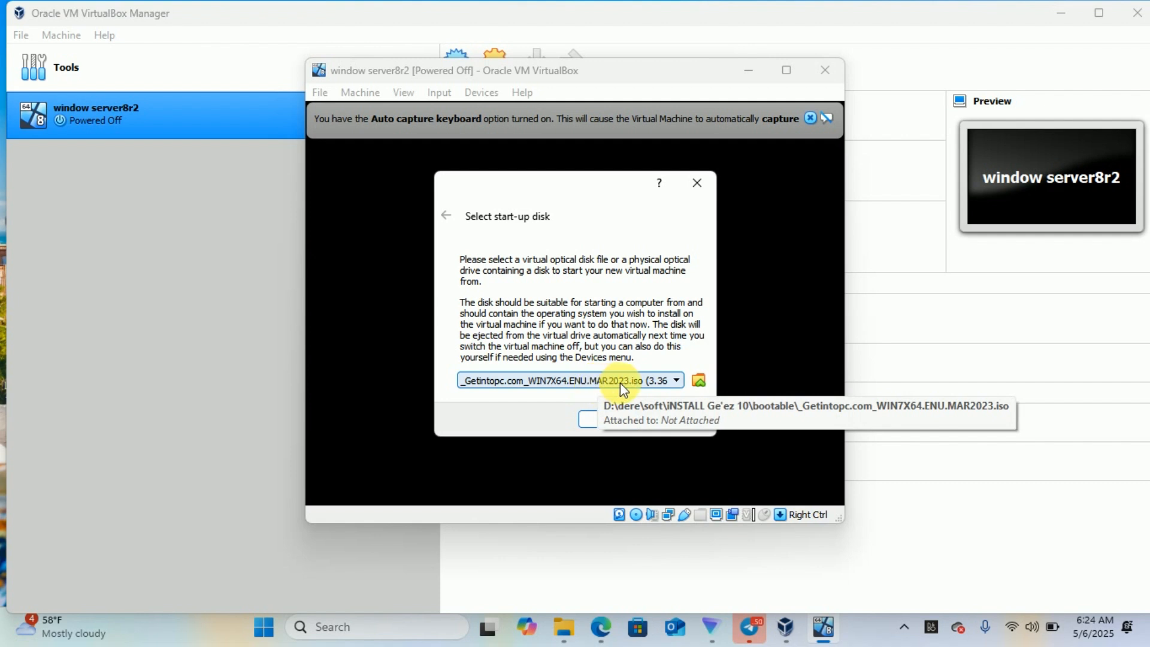
pyautogui.click(699, 380)
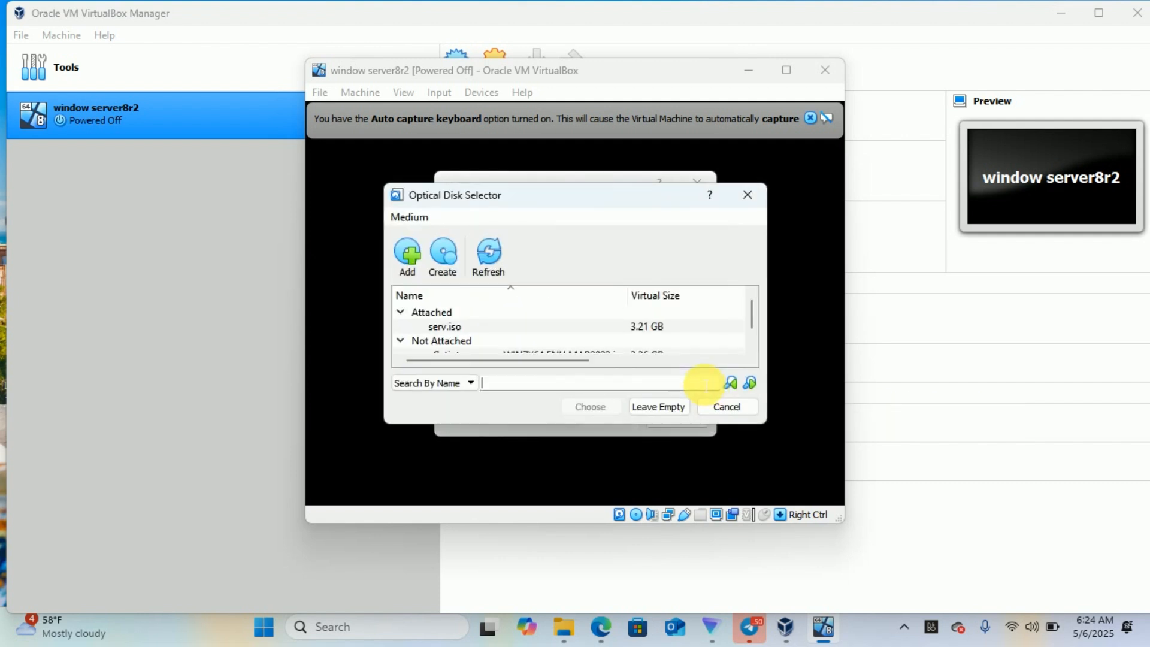
pyautogui.click(443, 326)
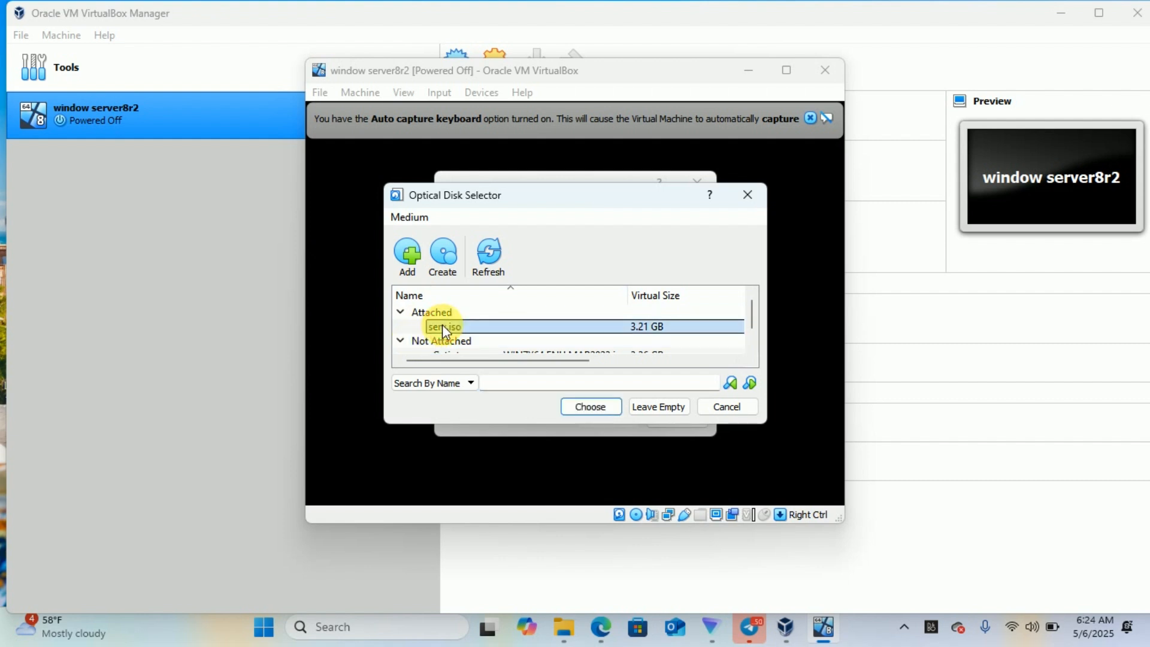
pyautogui.click(605, 411)
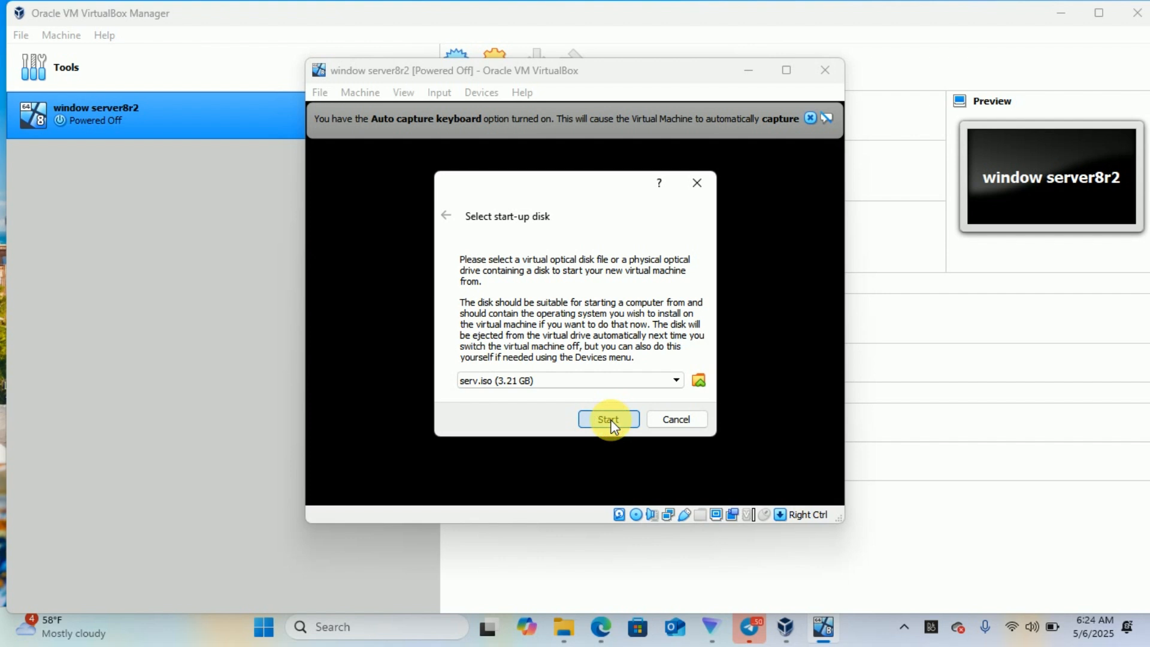
pyautogui.click(609, 419)
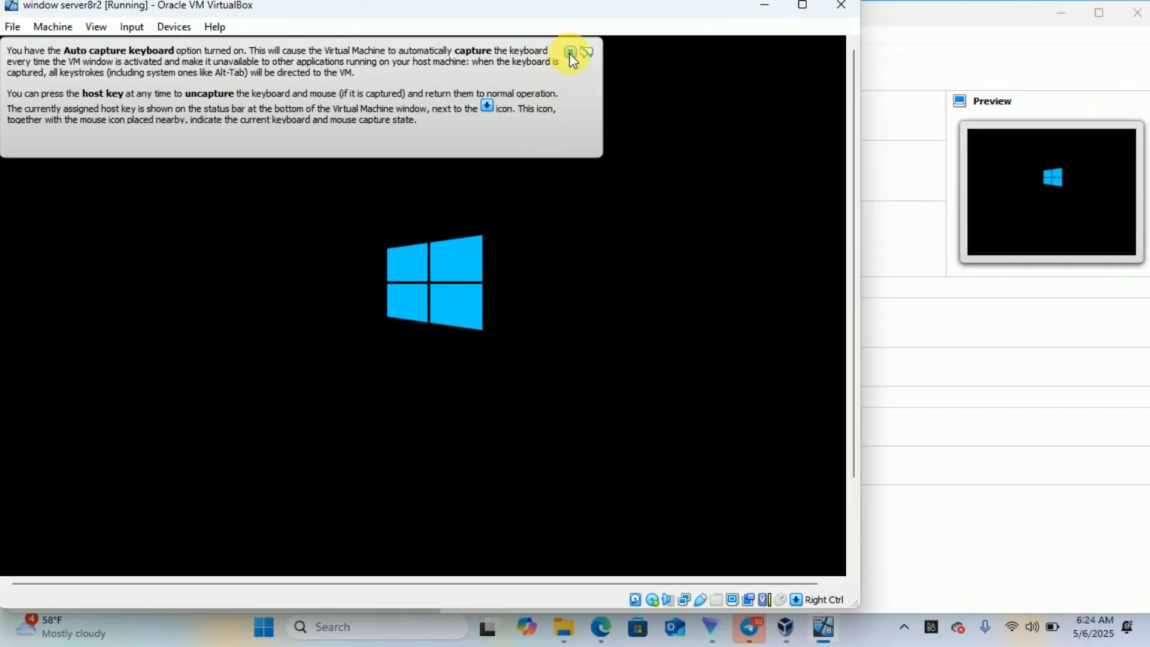
# - Close the keyboard auto-capture and mouse integration banners as Setup loads
pyautogui.click(732, 108)
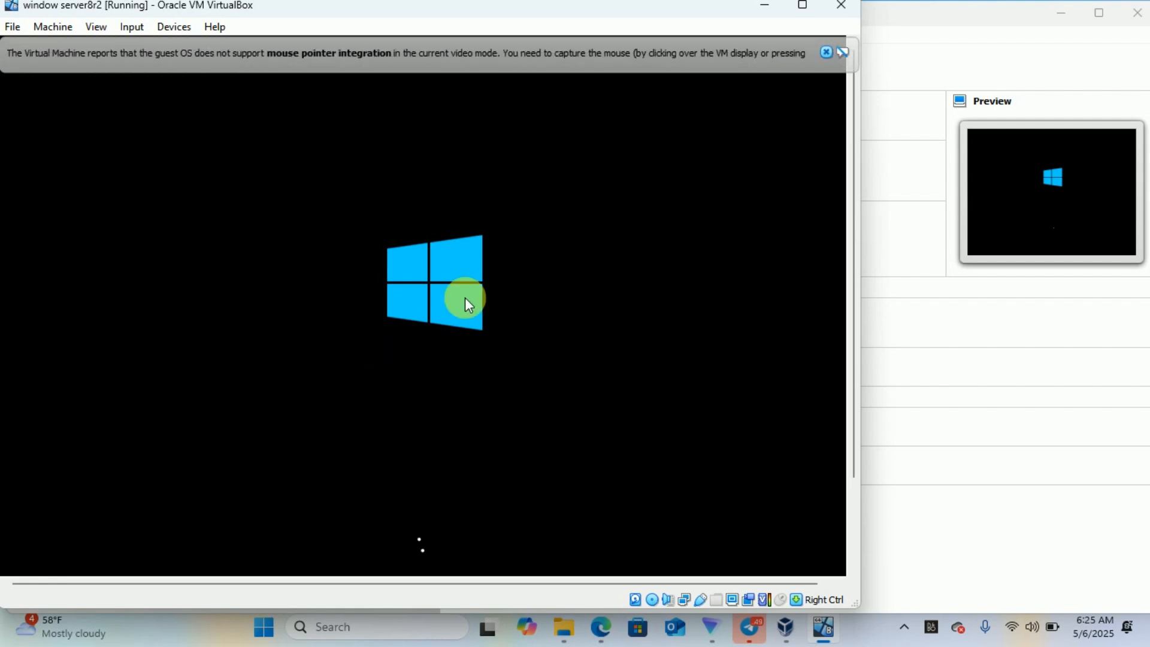
pyautogui.click(826, 53)
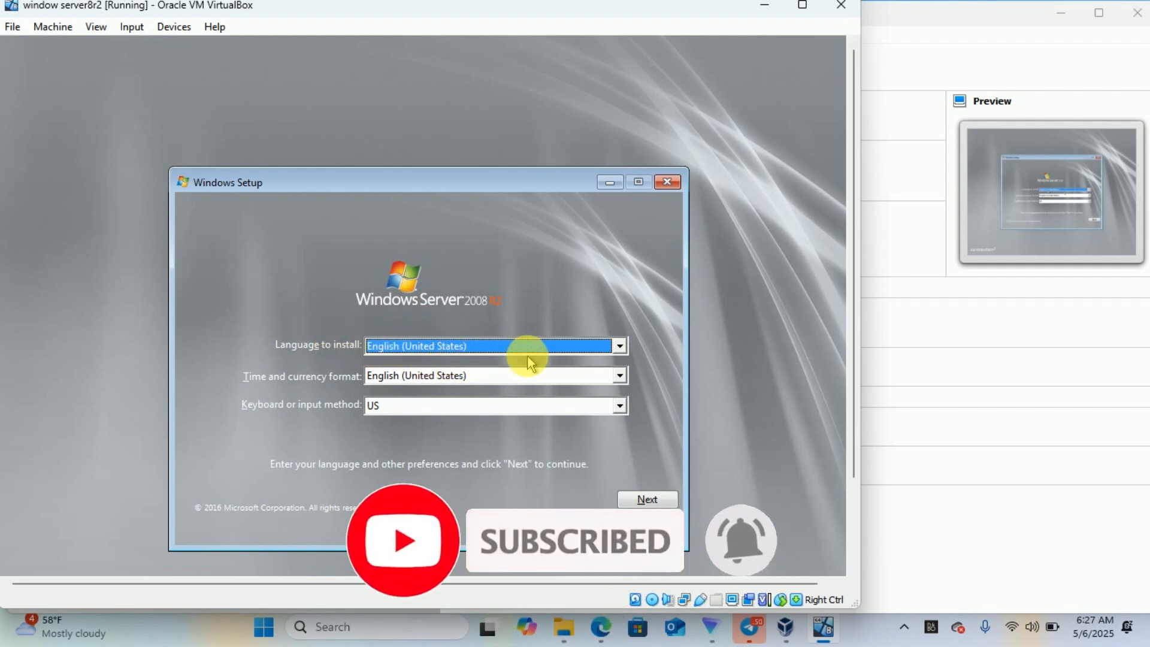
# - Keep the English (United States) setup settings and begin installing Windows Server 2008 R2
pyautogui.click(647, 500)
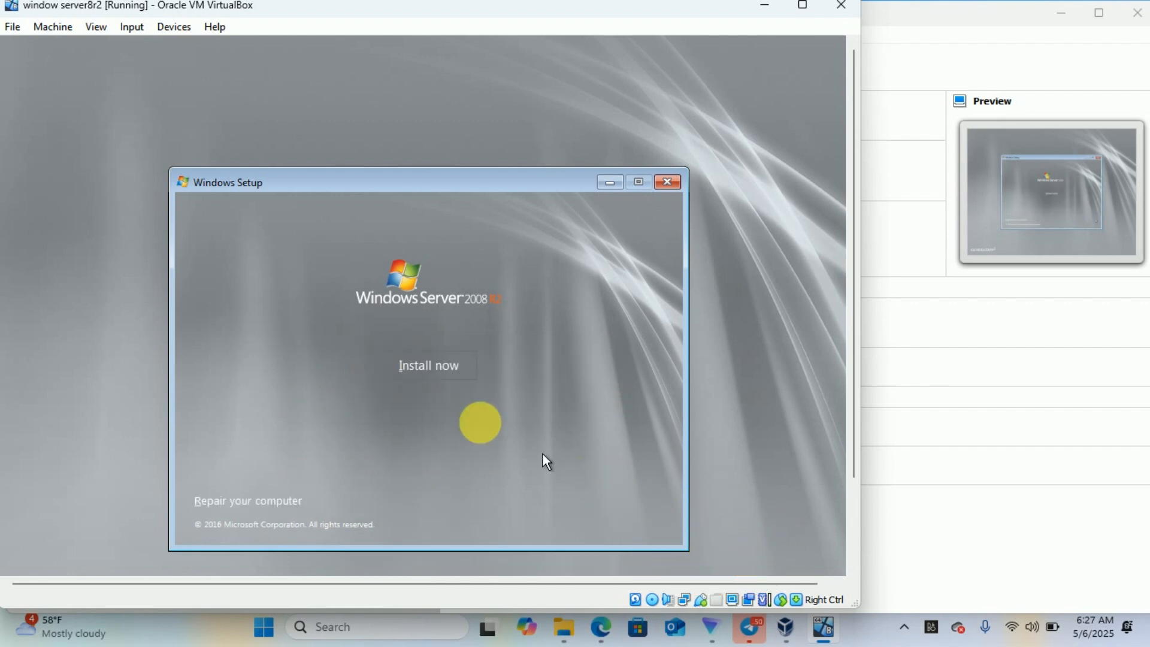
pyautogui.click(437, 361)
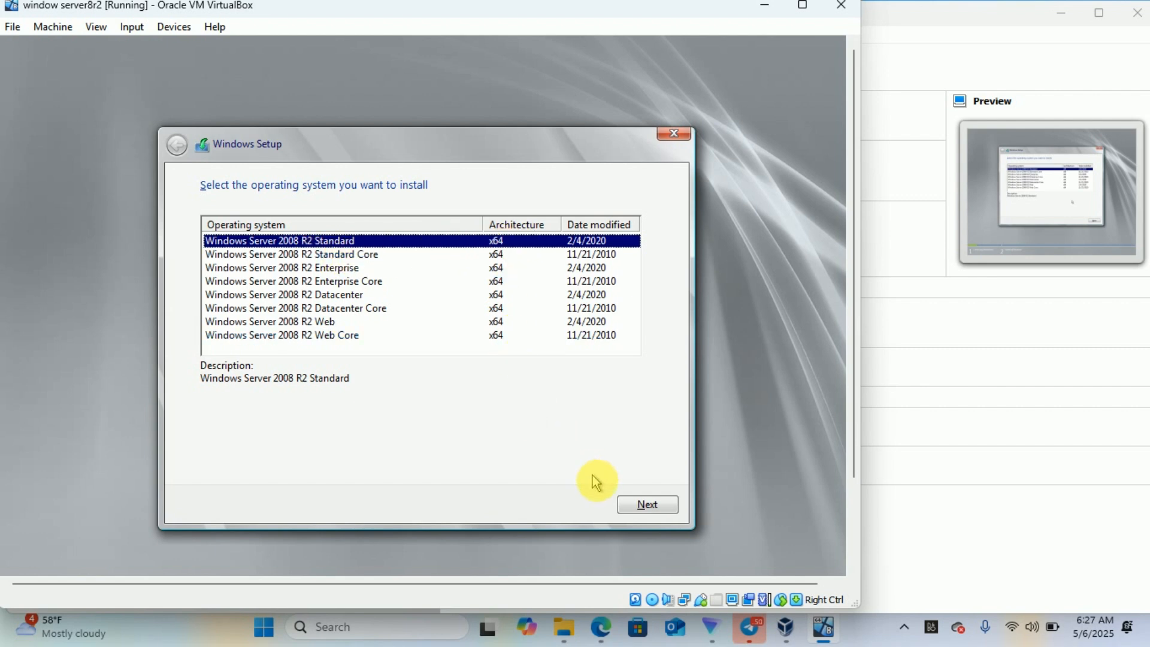
# - Choose the Windows Server 2008 R2 Standard edition and accept the license terms
pyautogui.click(646, 506)
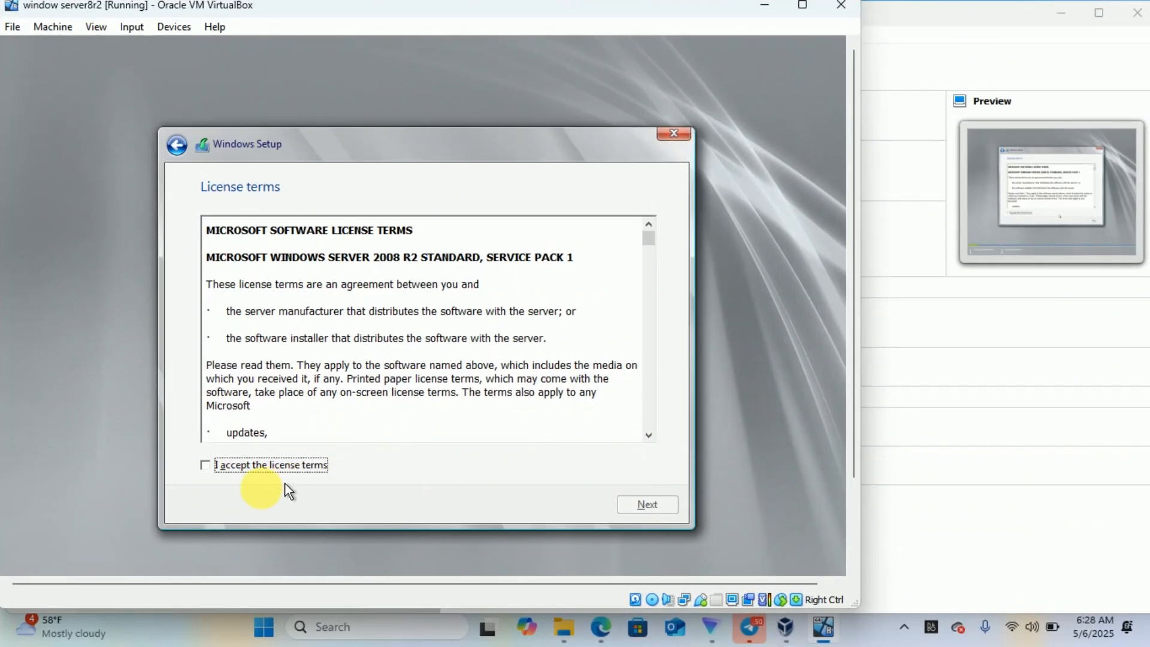
pyautogui.click(206, 466)
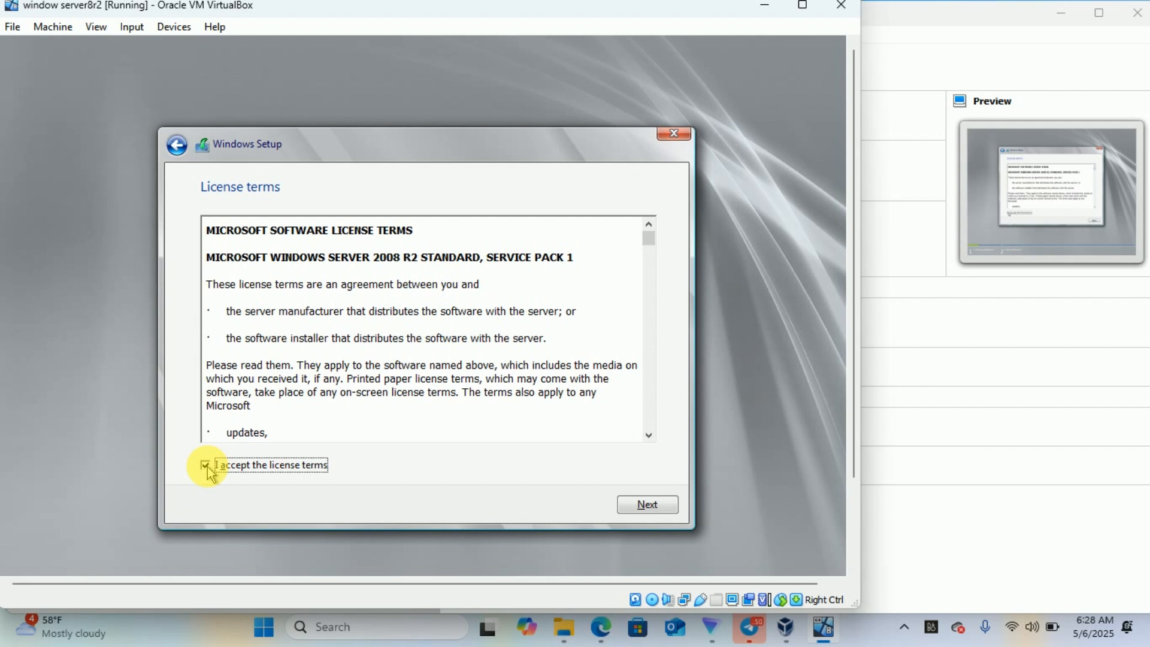
pyautogui.click(649, 506)
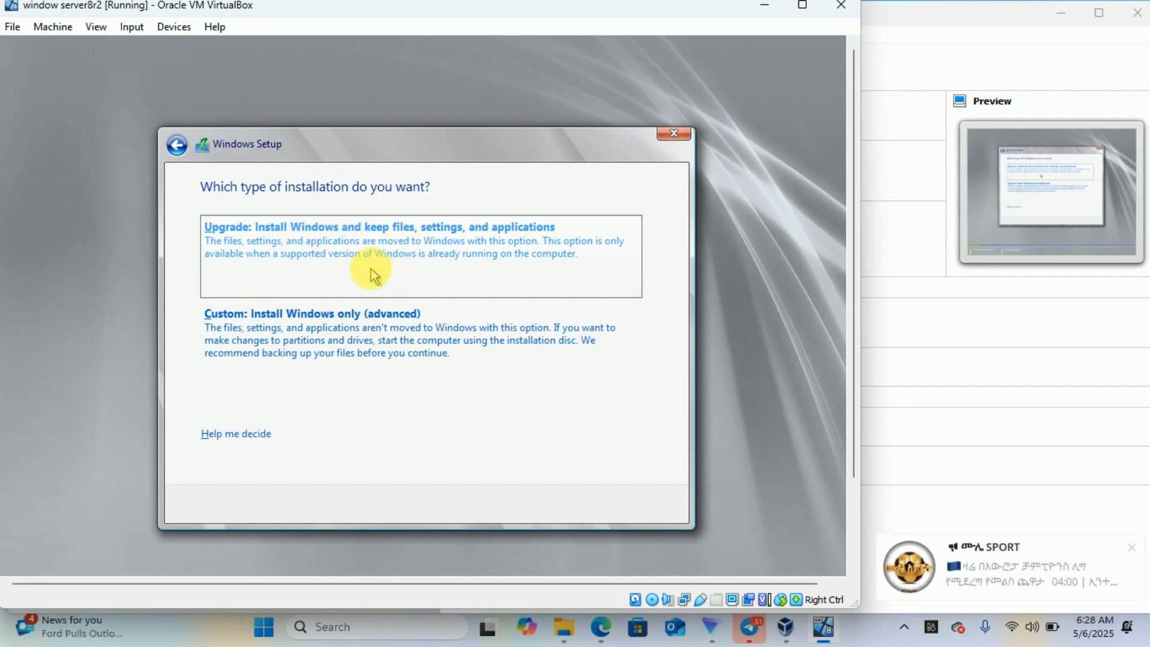
# - Run a Custom (advanced) installation onto Drive 0 Unallocated Space
pyautogui.click(339, 335)
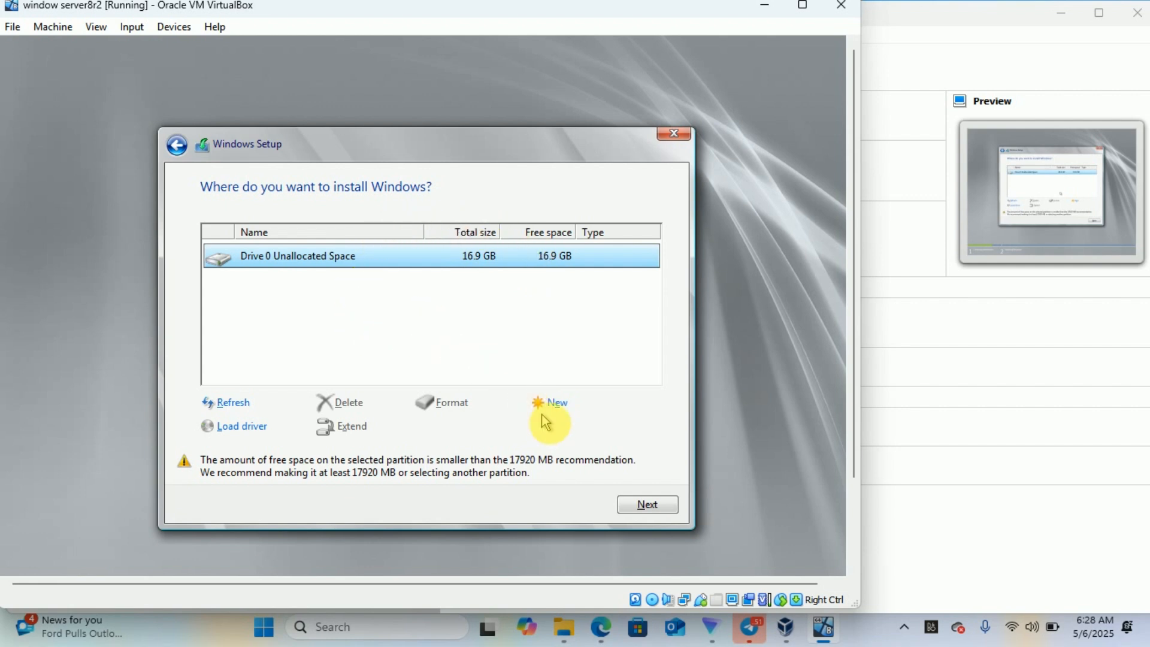
pyautogui.click(648, 507)
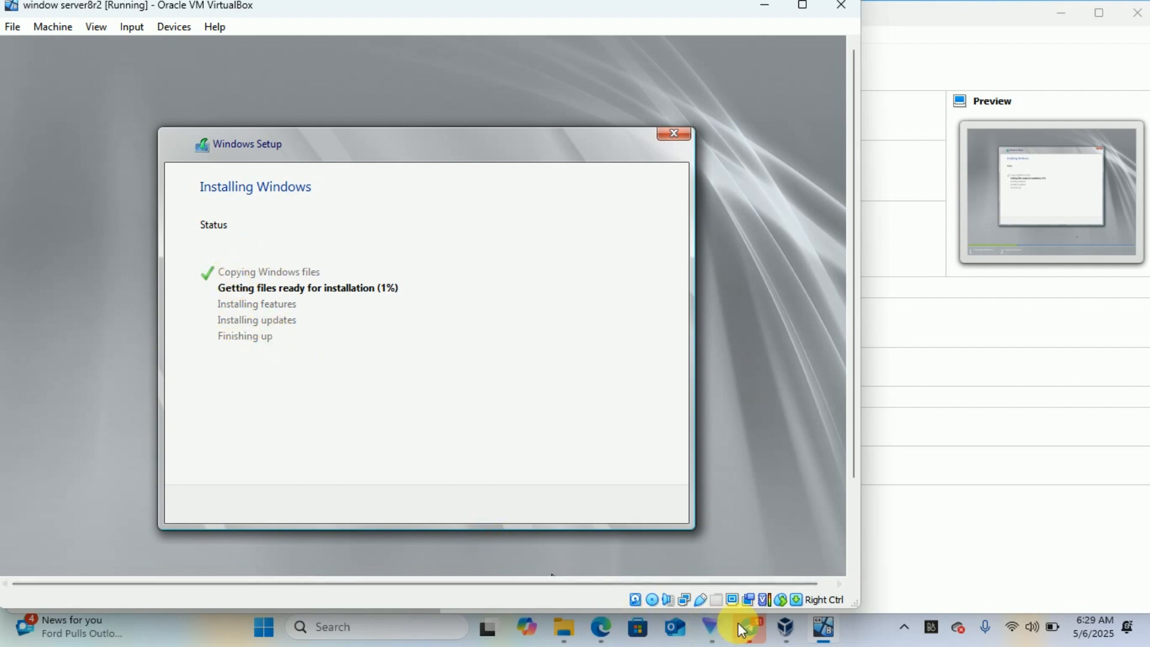
# - Check the hidden system tray and screen recorder options, and dismiss a chat notification, while the guest restarts
pyautogui.click(905, 629)
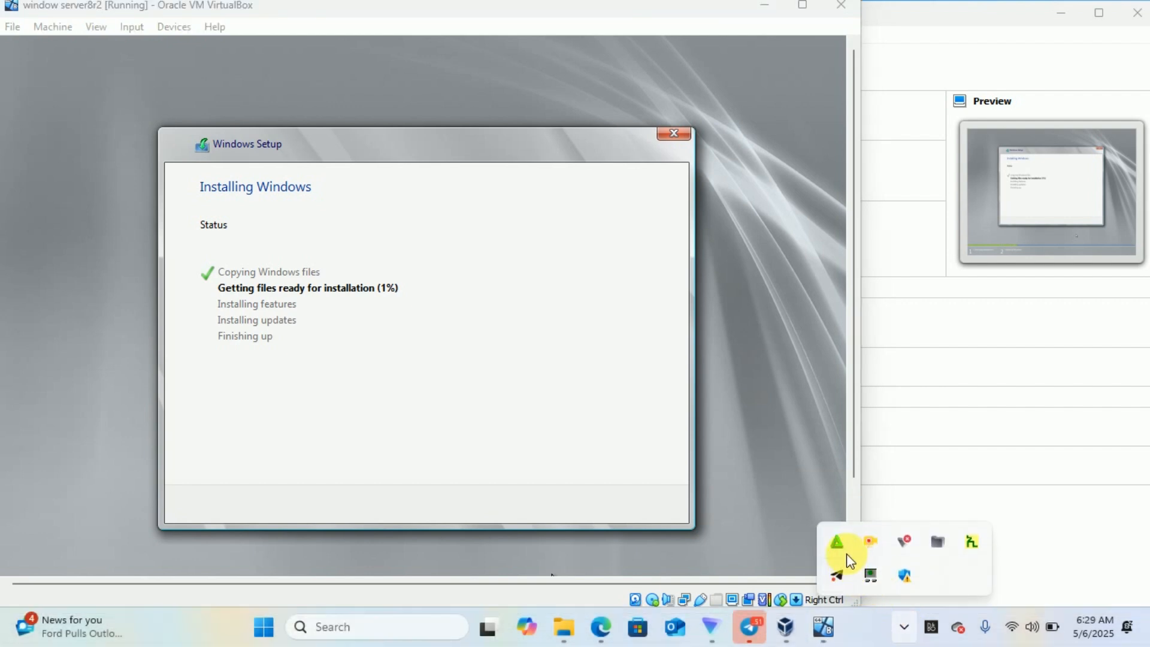
pyautogui.click(871, 545)
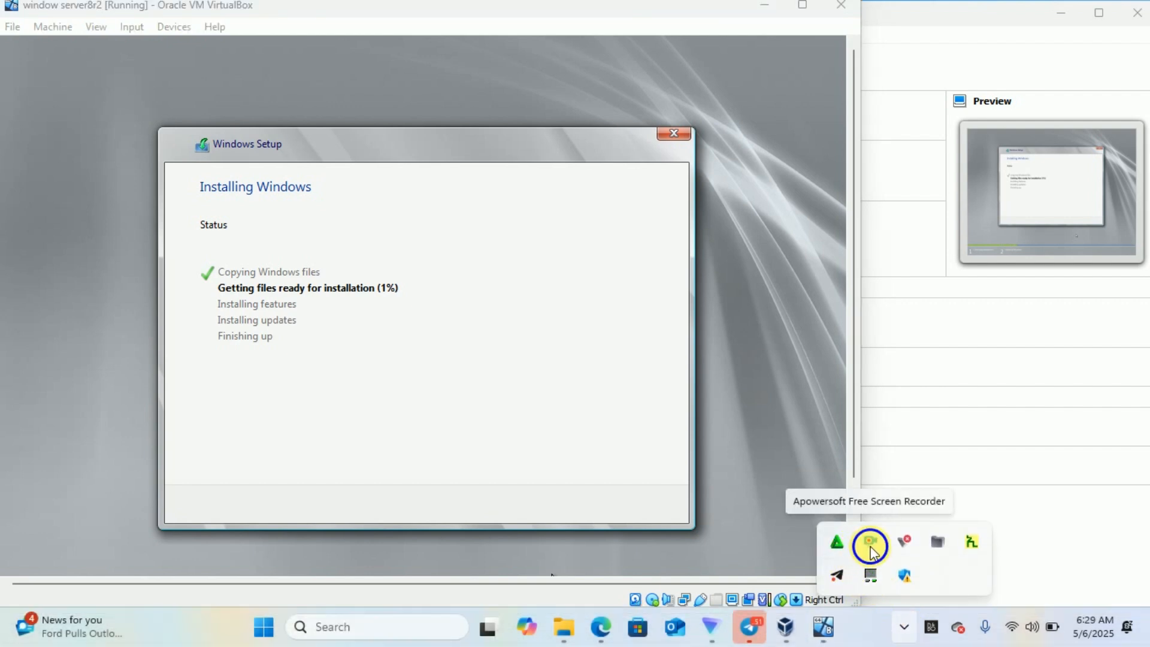
pyautogui.rightClick(871, 547)
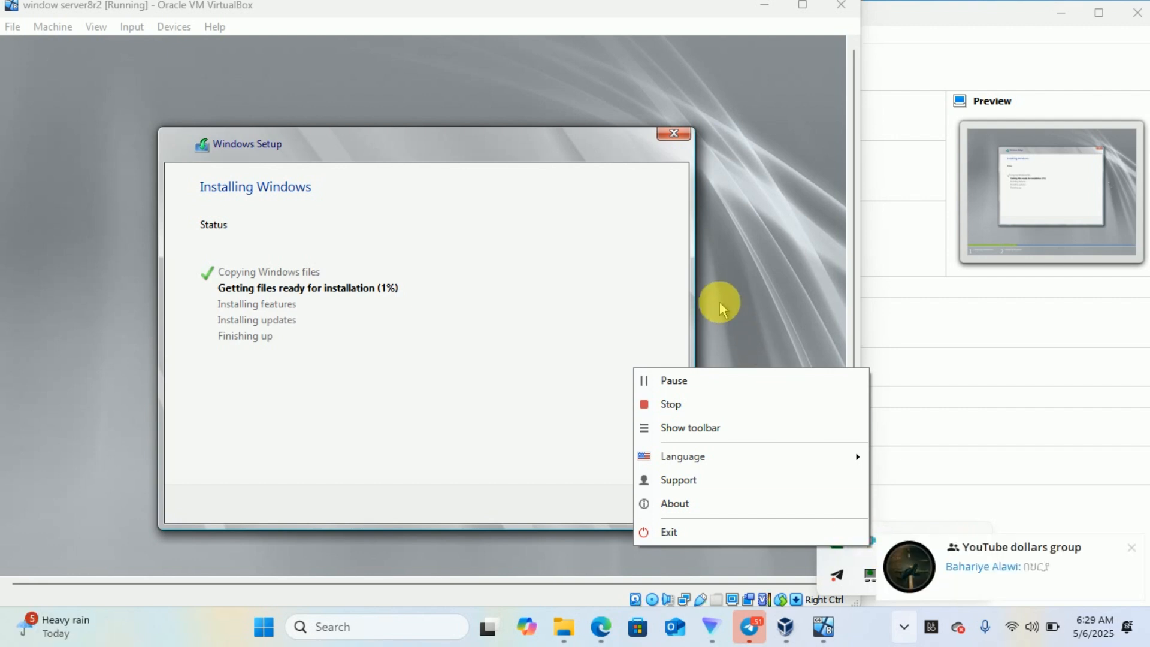
pyautogui.click(1133, 548)
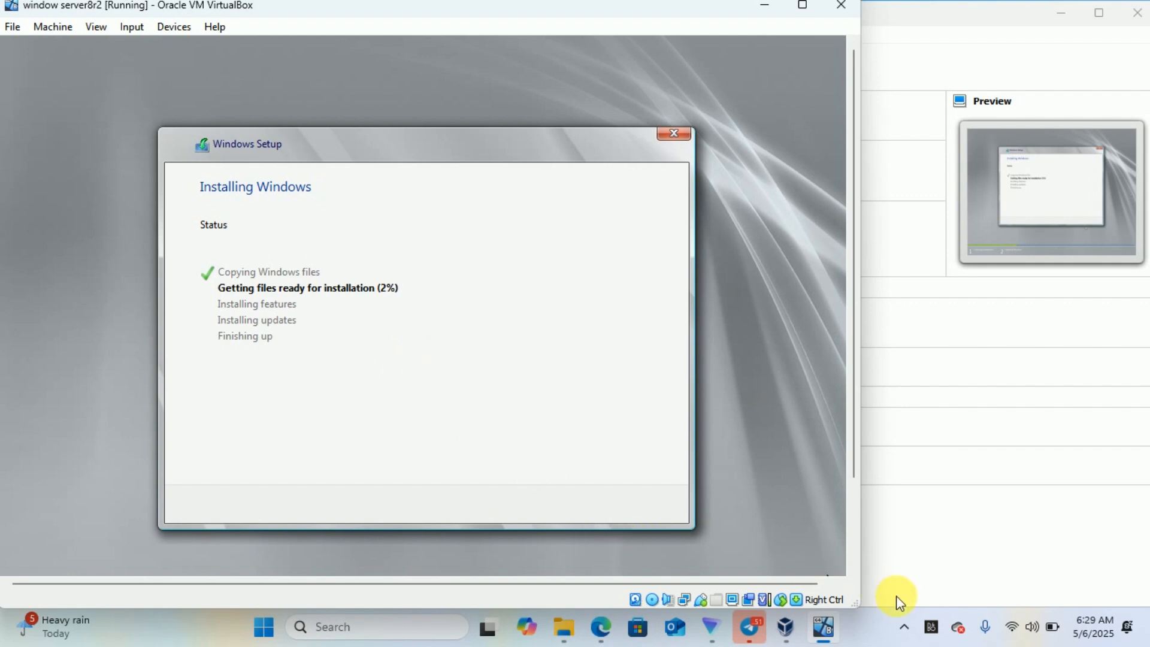
pyautogui.click(903, 629)
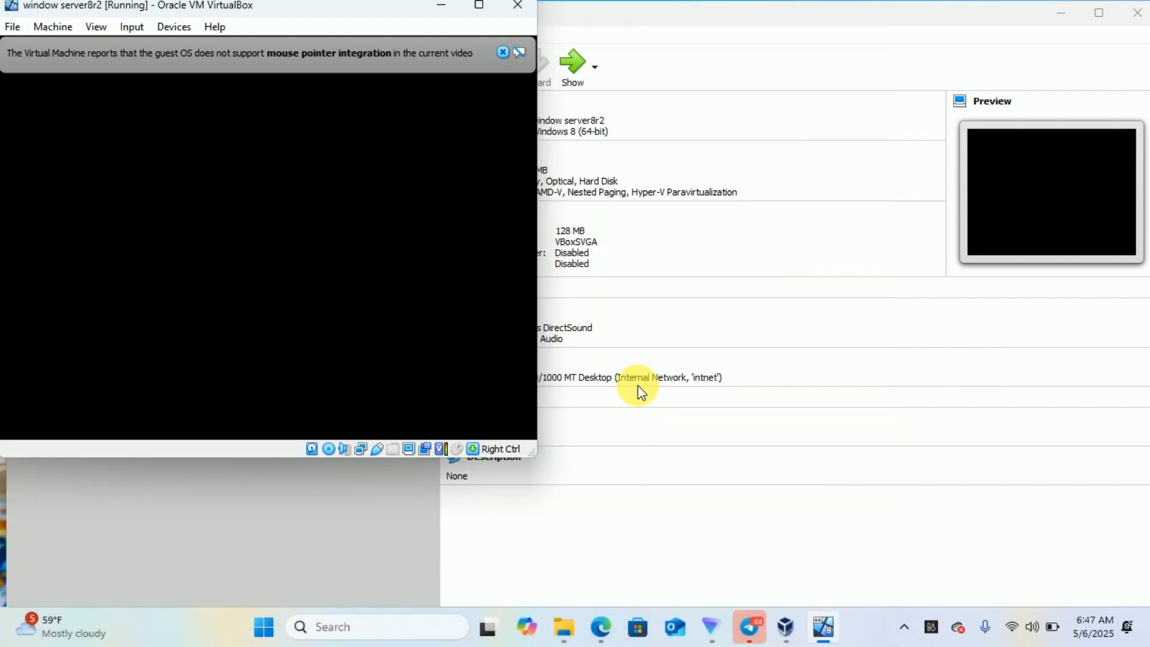
# - Dismiss both mouse pointer integration notices on the VM window
pyautogui.click(502, 52)
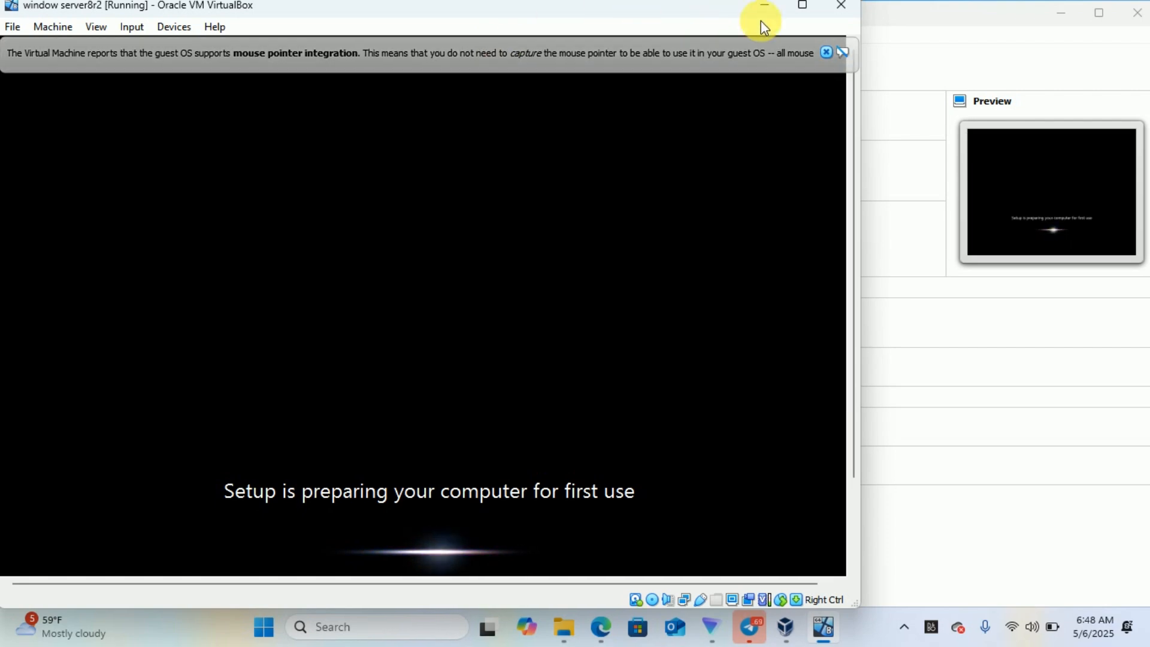
pyautogui.click(826, 52)
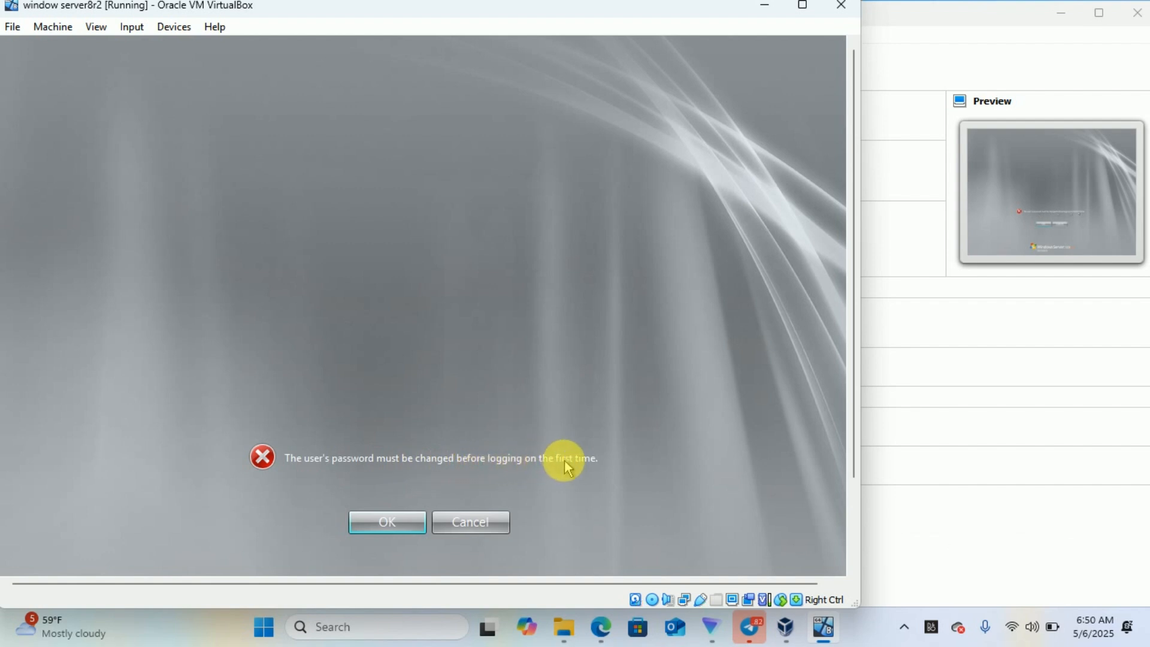
# - Acknowledge the required password change, then type the new Administrator password and its confirmation
pyautogui.click(398, 522)
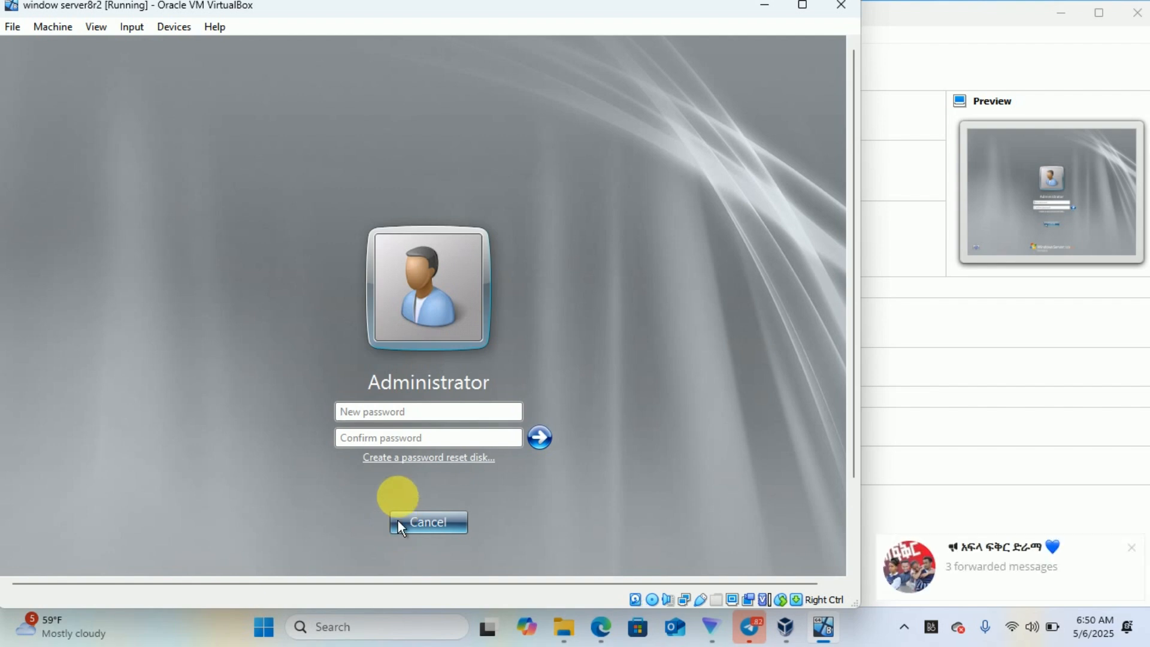
pyautogui.click(409, 415)
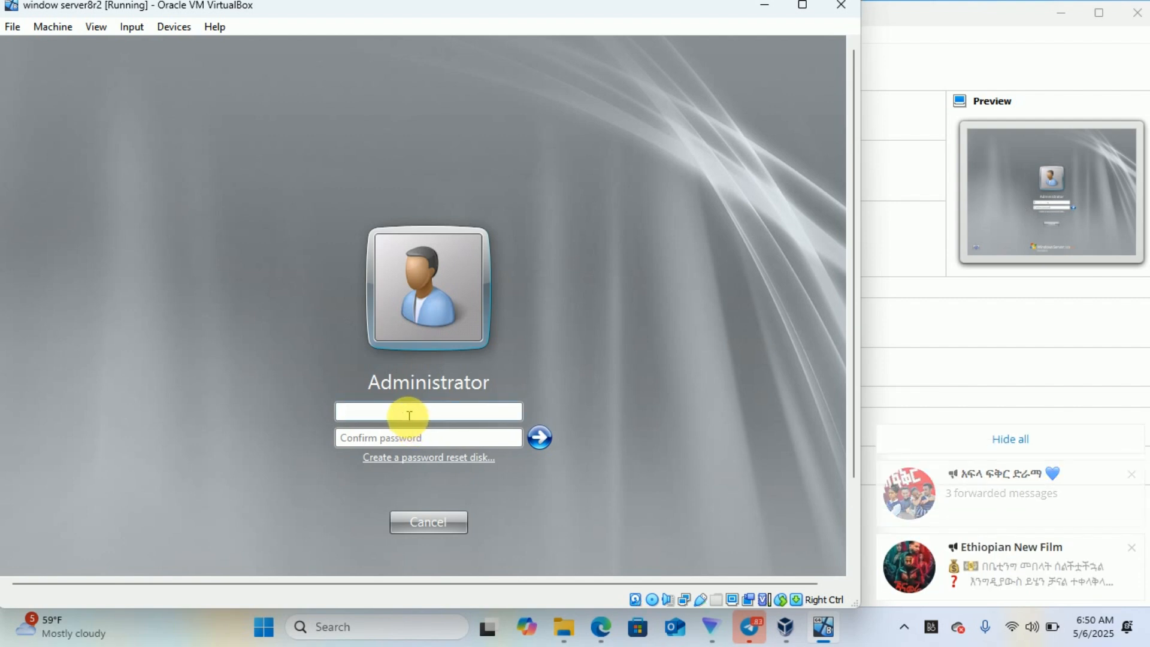
pyautogui.write('1234')
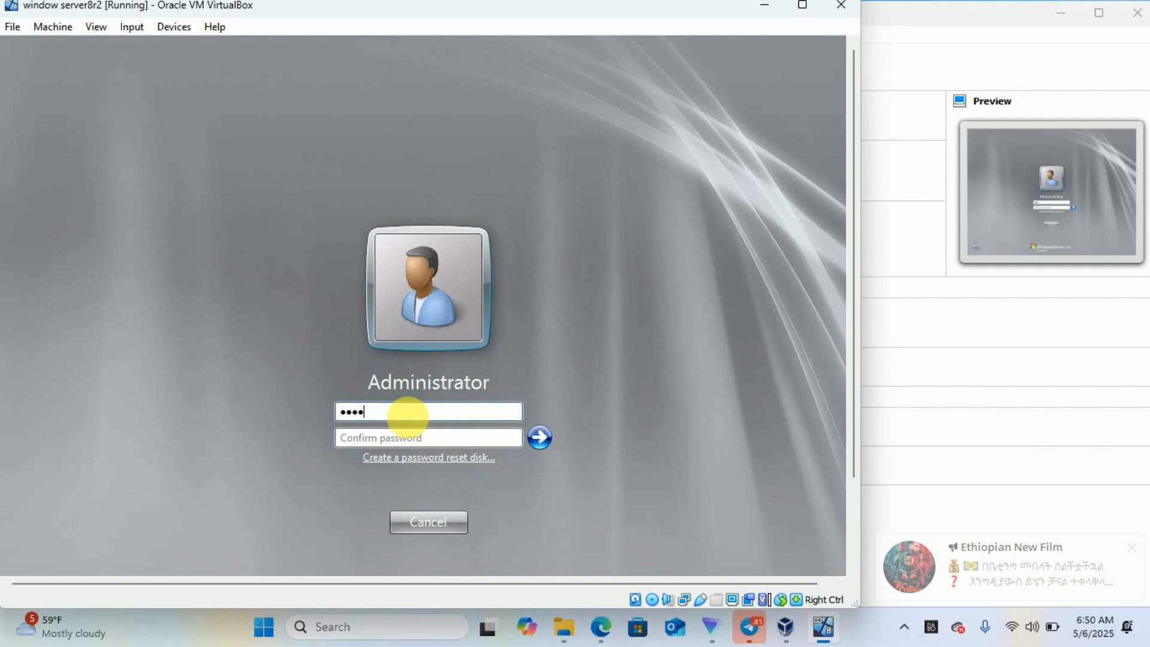
pyautogui.write('56789')
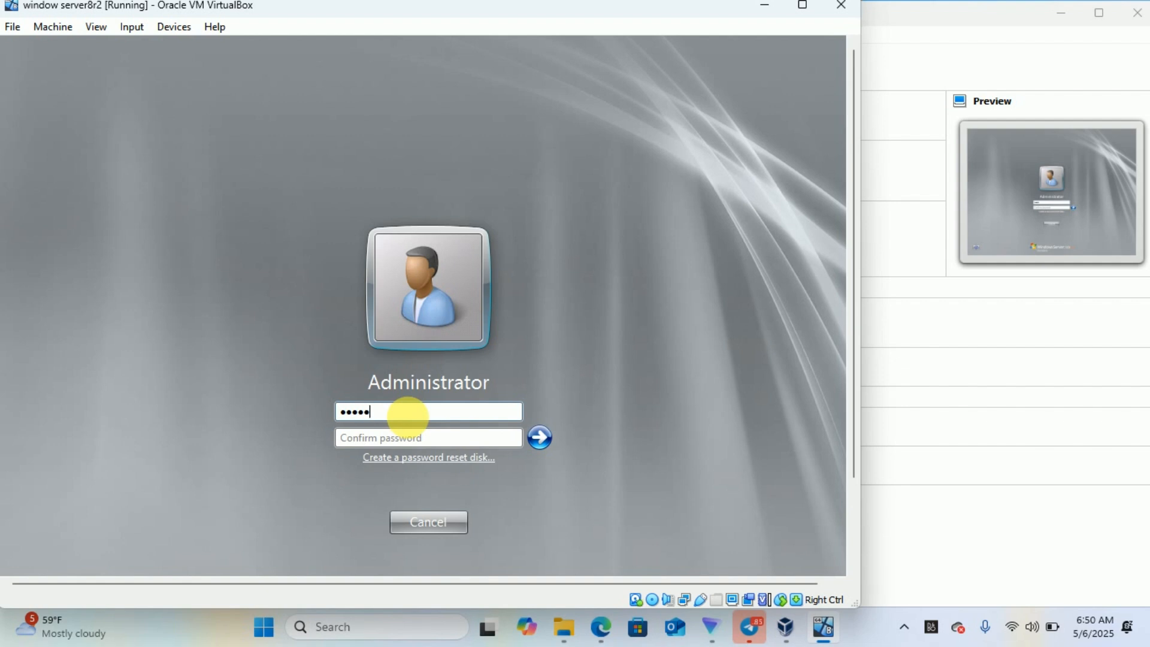
pyautogui.write('012345')
pyautogui.click(400, 440)
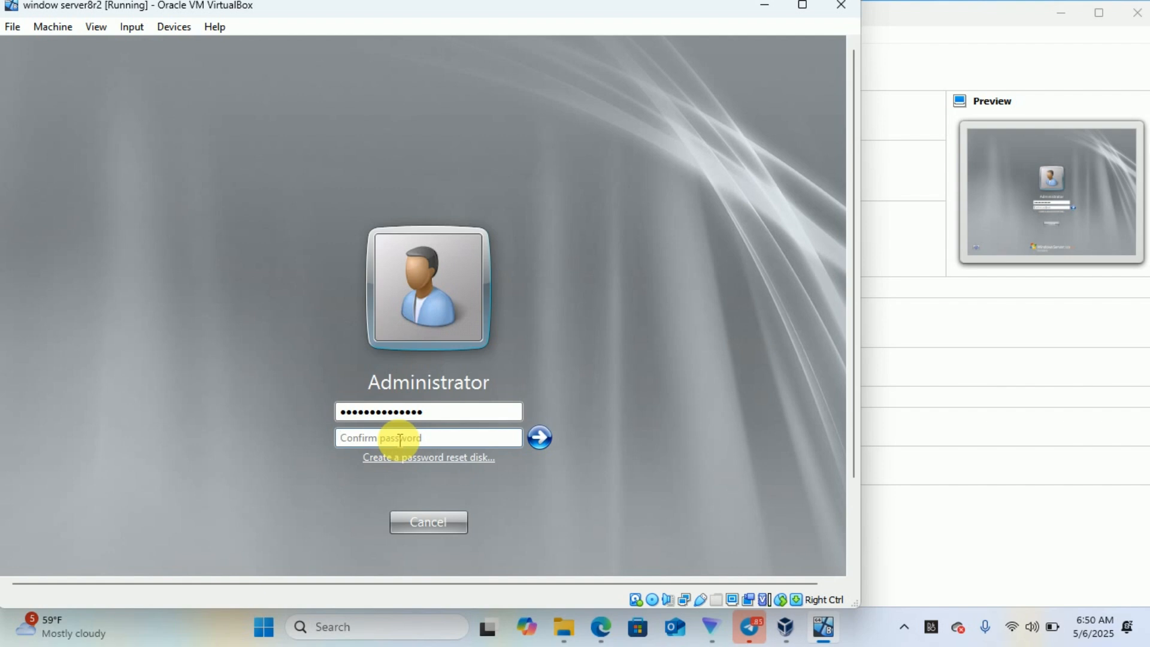
pyautogui.write('•••••')
pyautogui.write('••••••••')
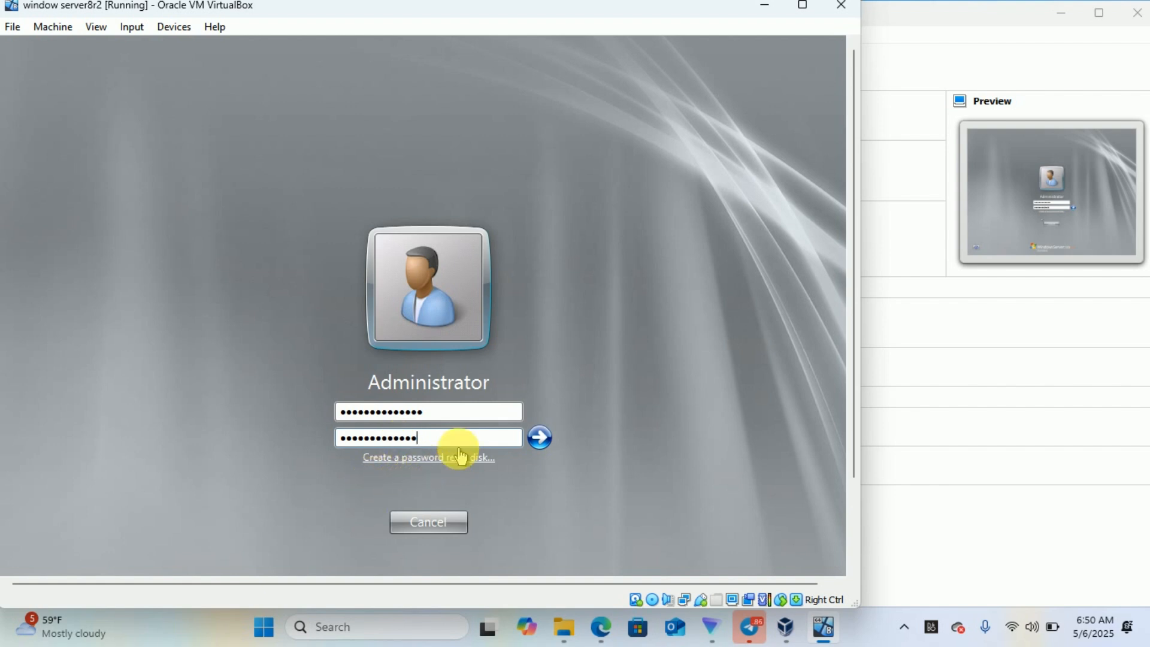
# - After the mismatch error, retype identical Administrator passwords in both fields and submit them
pyautogui.press('Return')
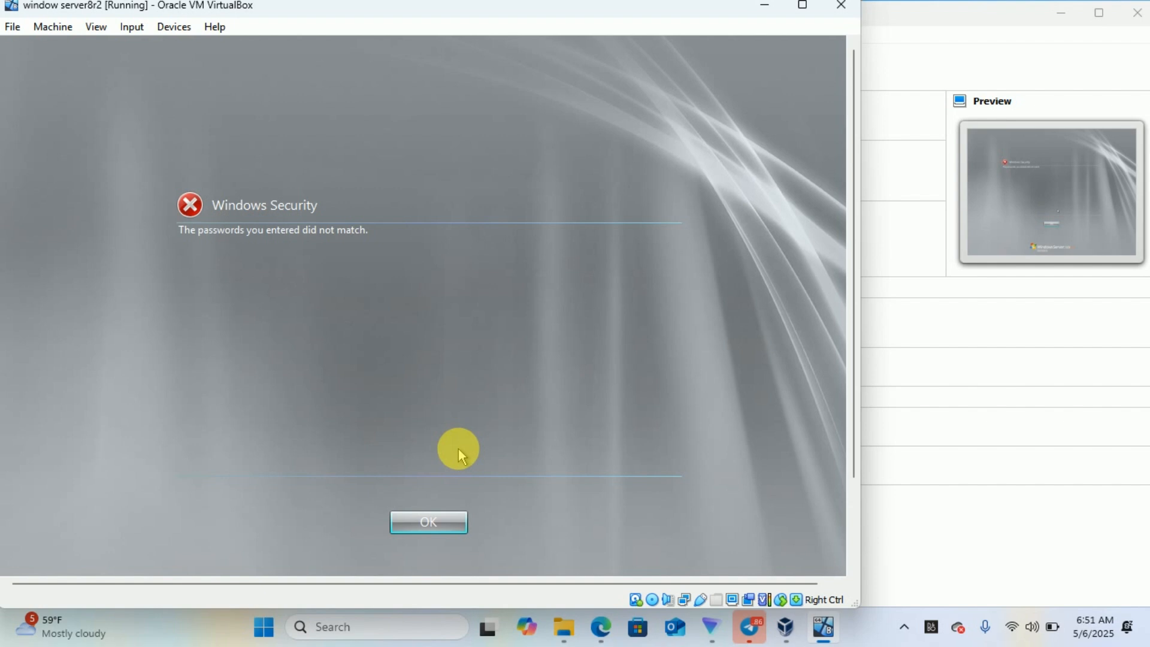
pyautogui.click(446, 528)
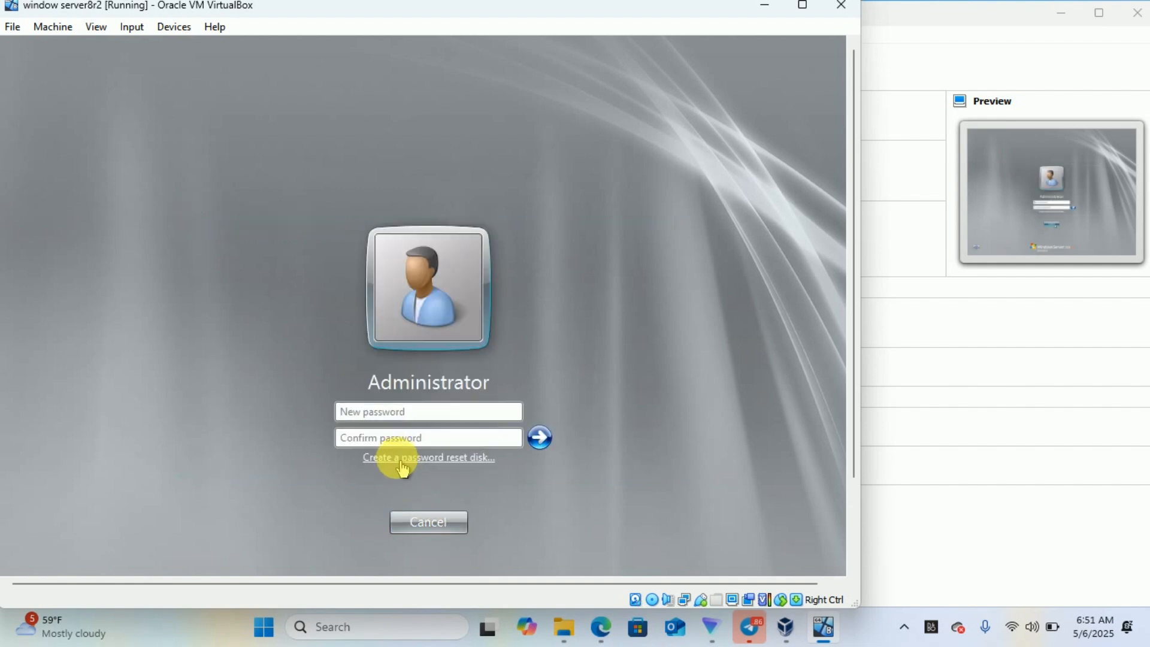
pyautogui.click(385, 413)
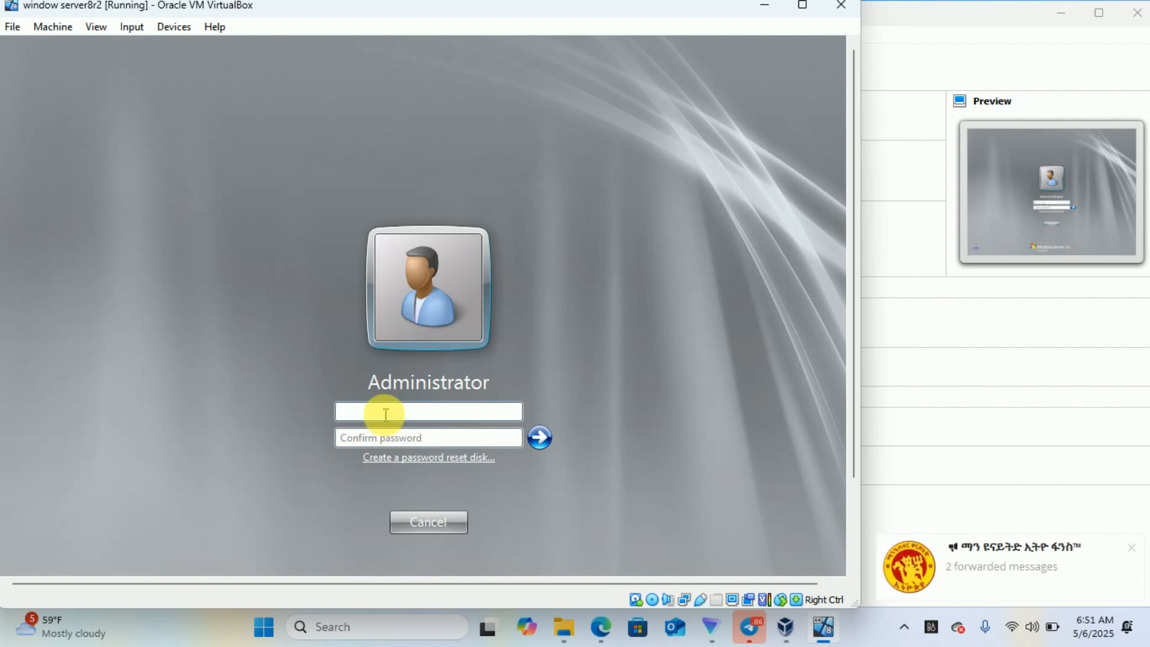
pyautogui.write('*******')
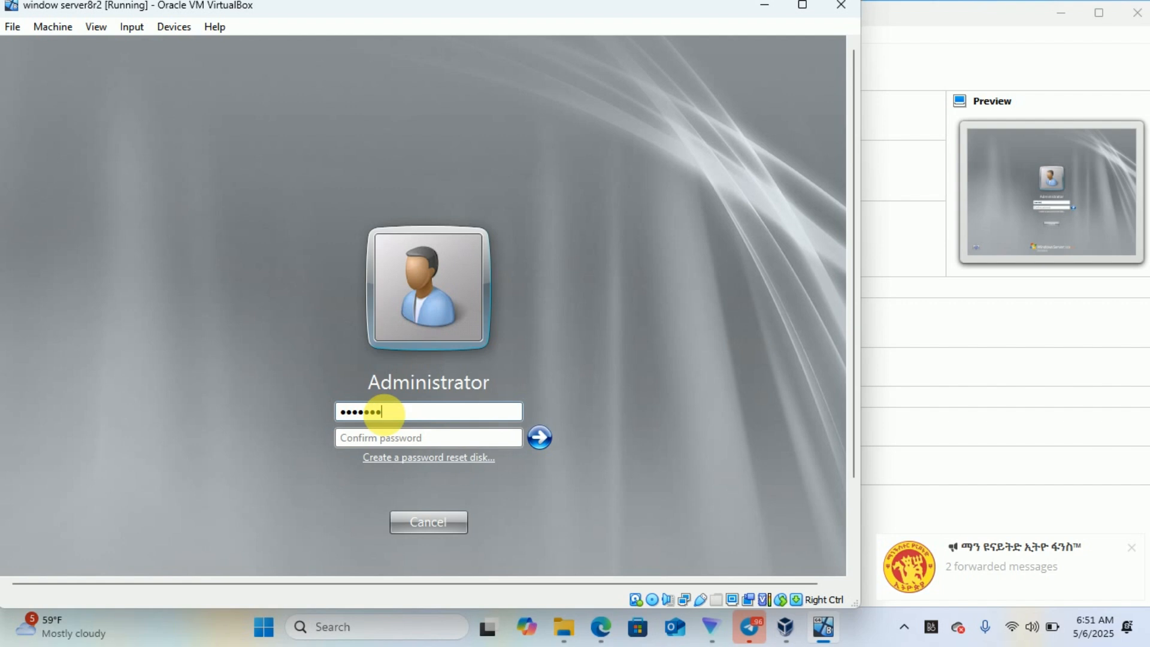
pyautogui.write('*')
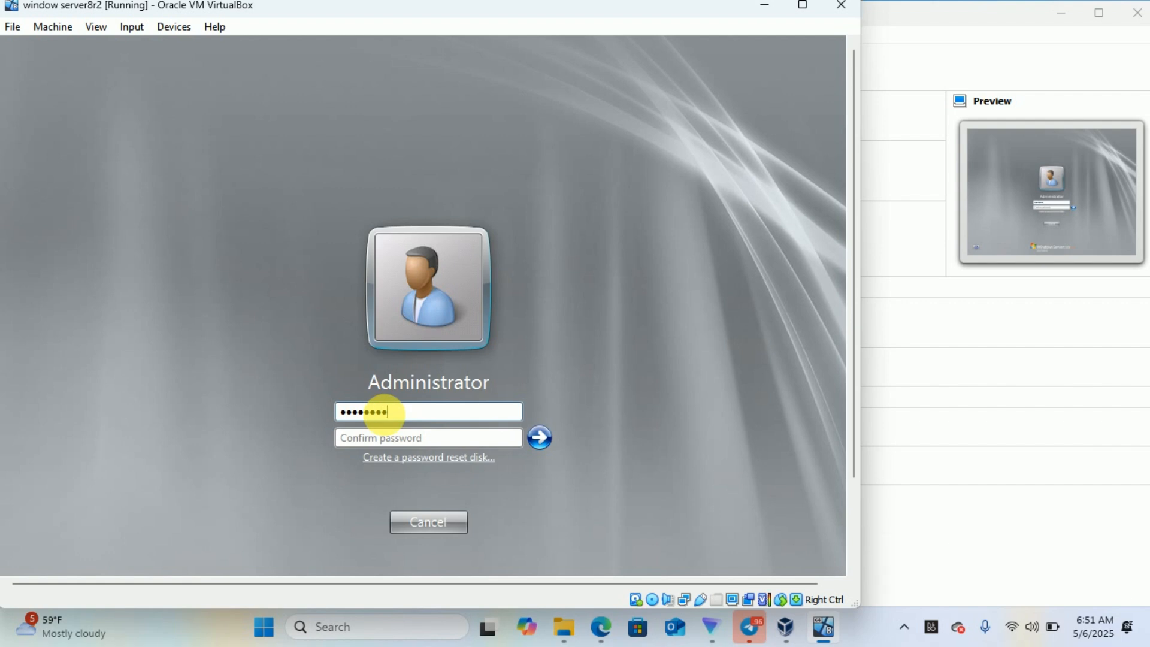
pyautogui.write('*****')
pyautogui.click(382, 433)
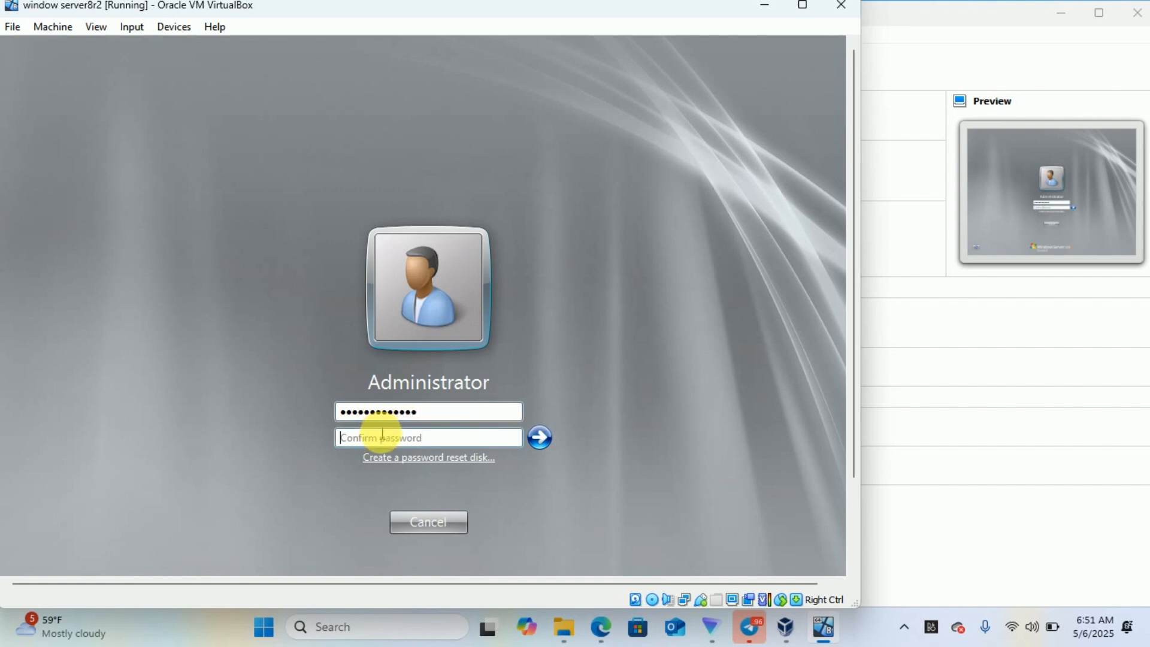
pyautogui.write('********')
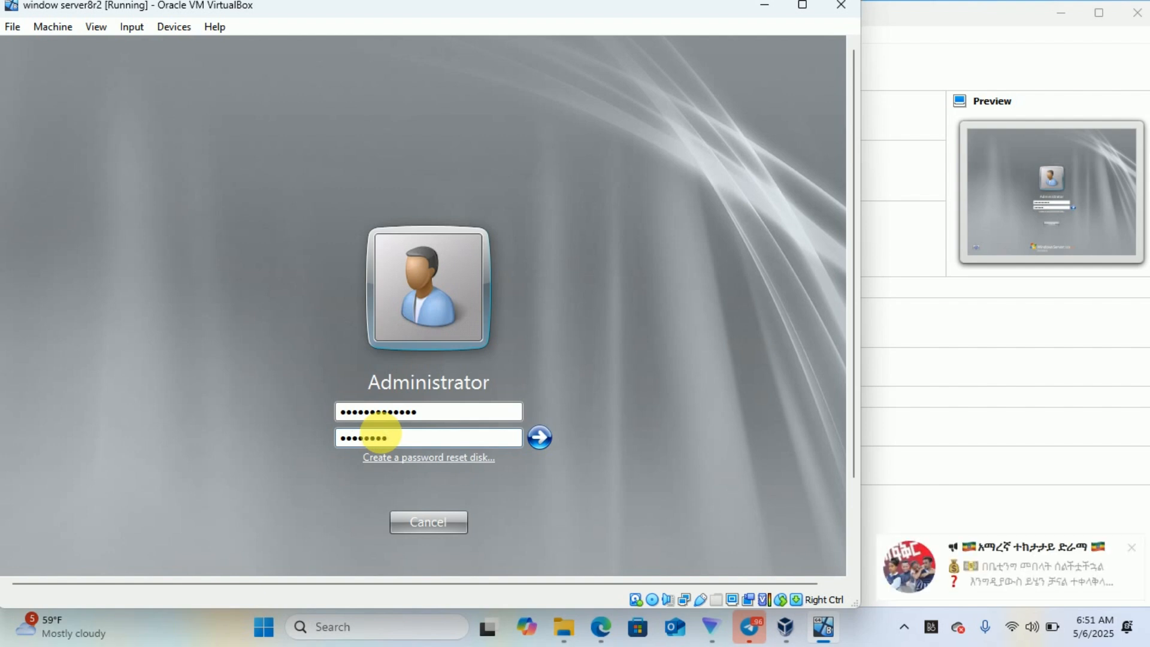
pyautogui.write('*****')
pyautogui.press('Return')
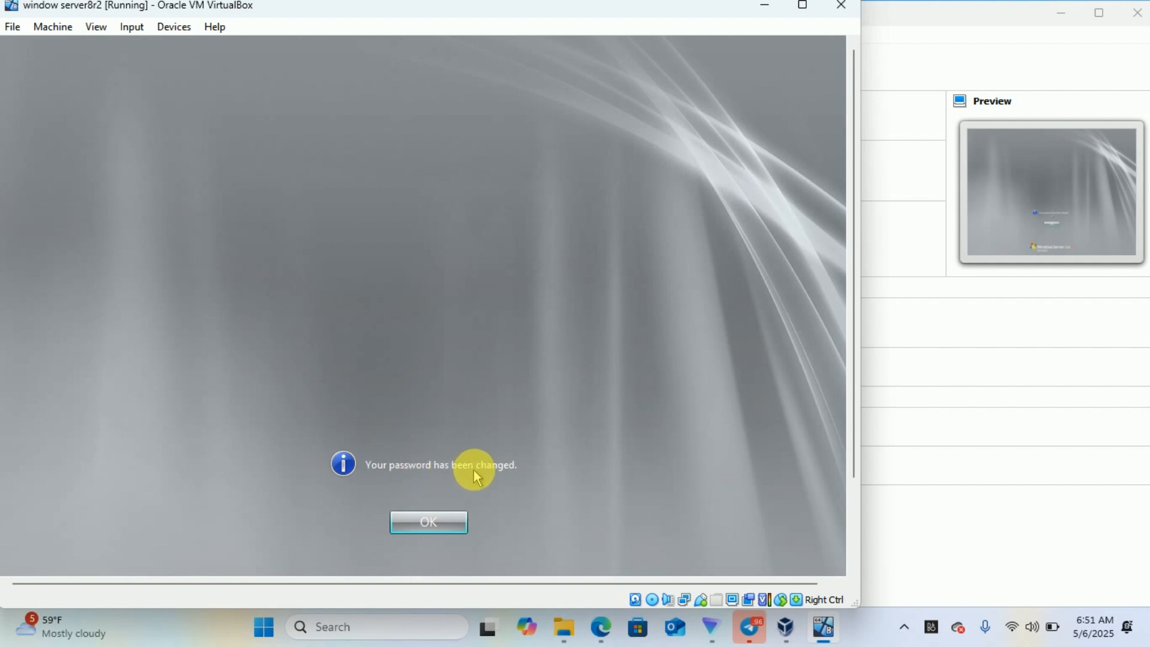
# - Acknowledge the password-changed message and sign in until Initial Configuration Tasks appears
pyautogui.click(430, 522)
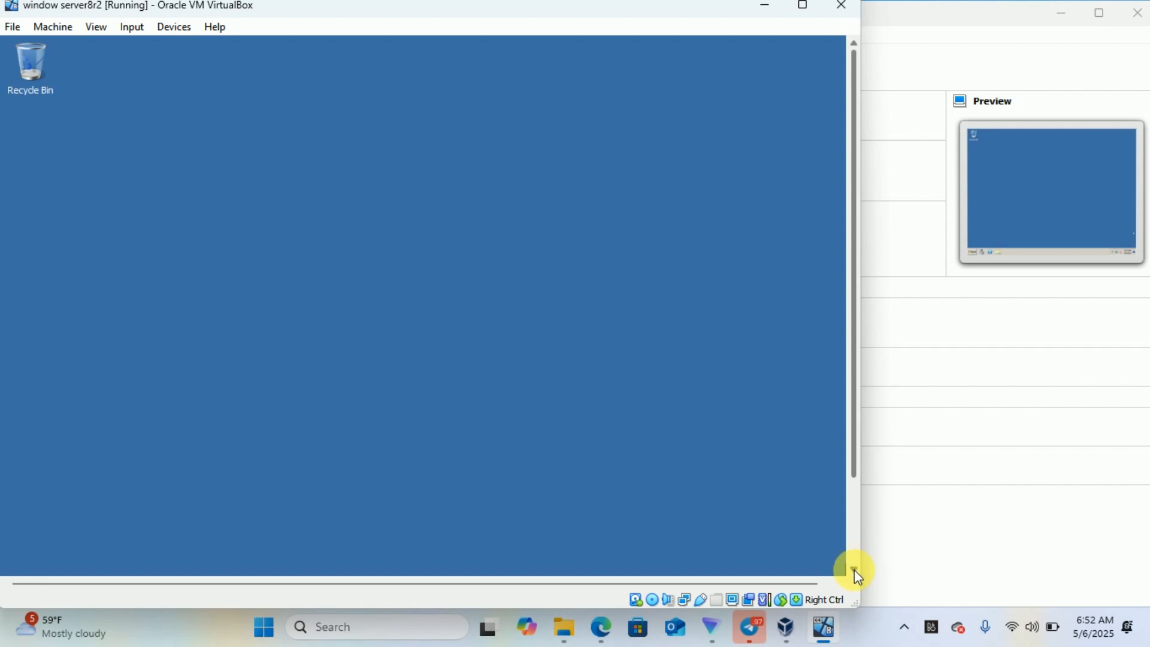
pyautogui.click(855, 570)
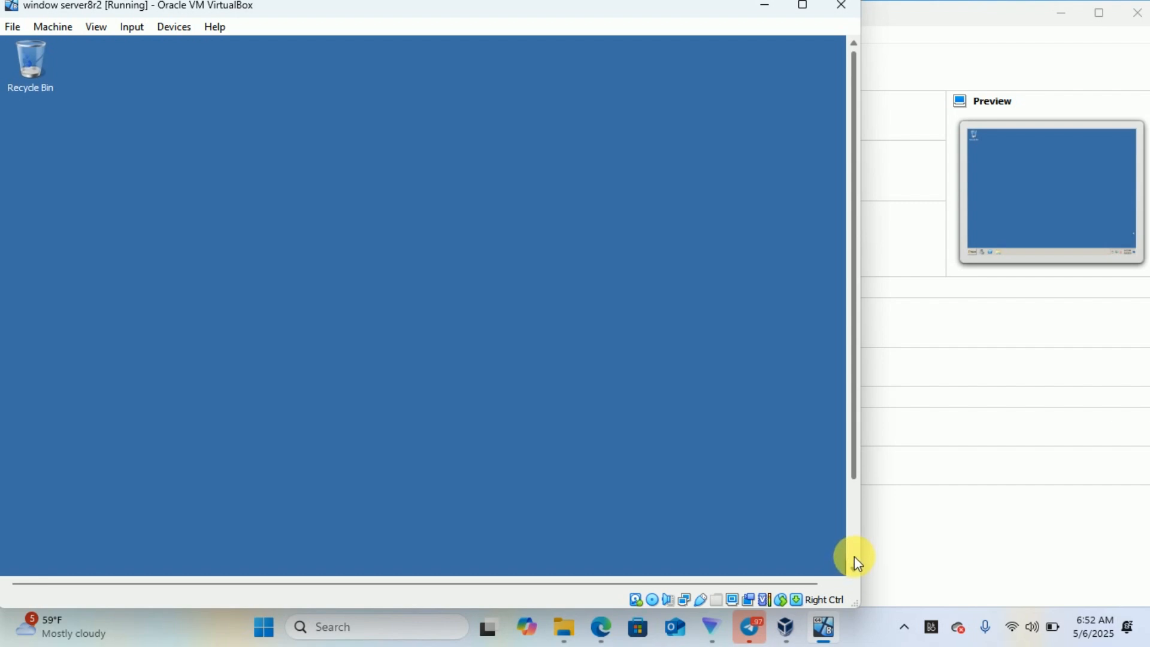
pyautogui.click(854, 557)
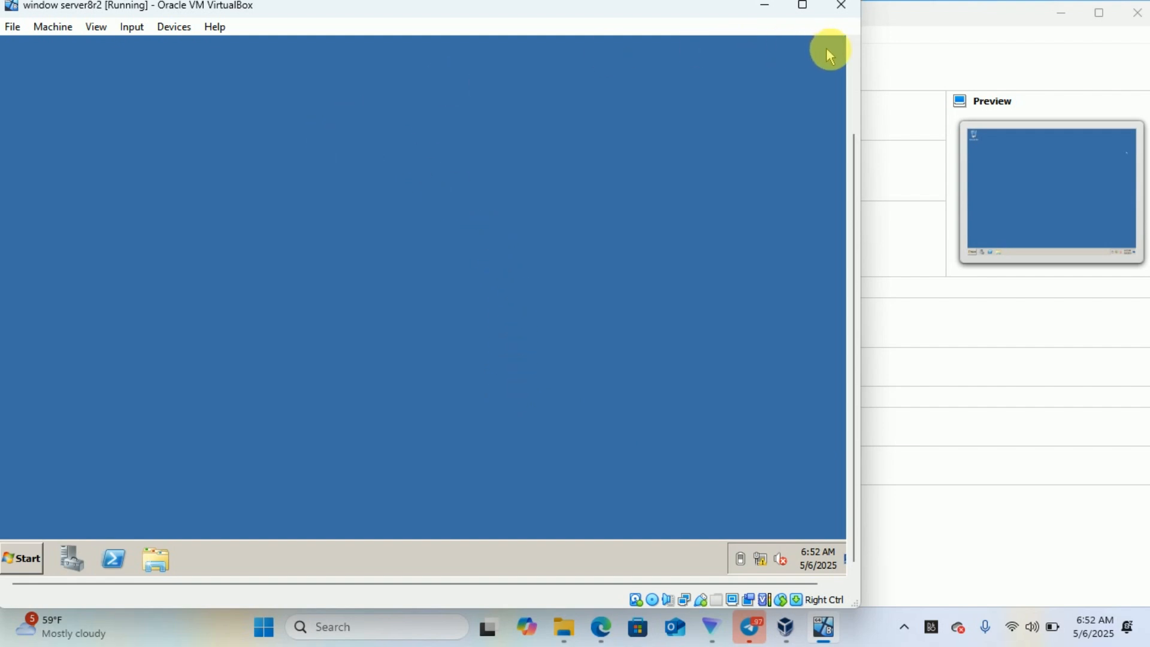
pyautogui.click(852, 60)
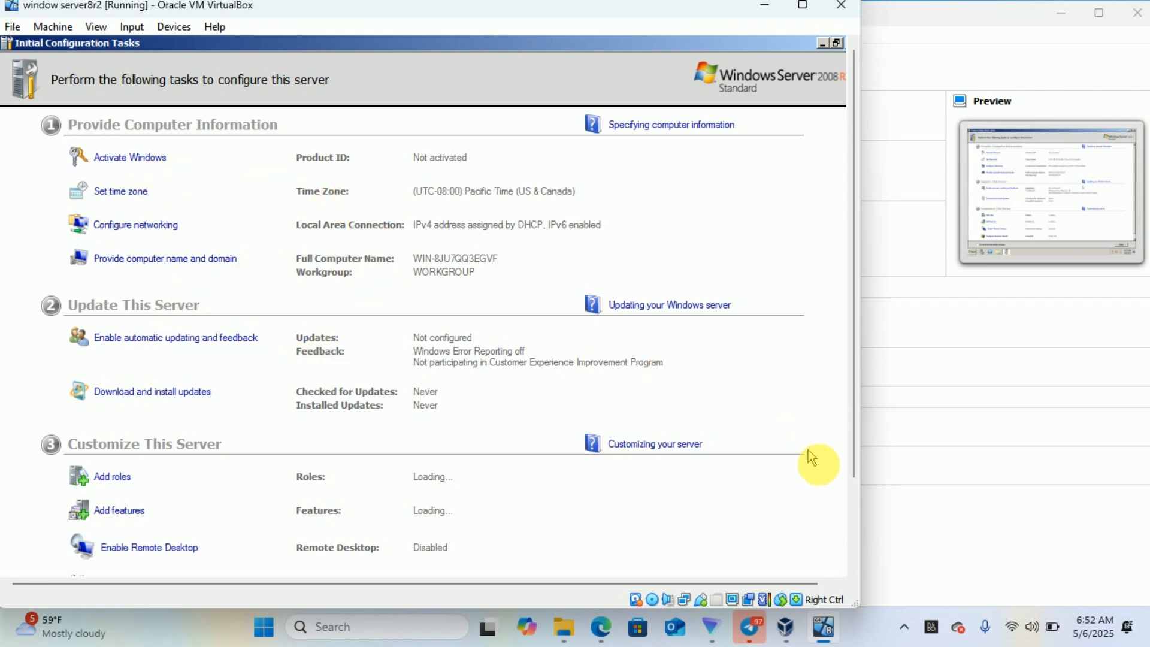
pyautogui.click(855, 527)
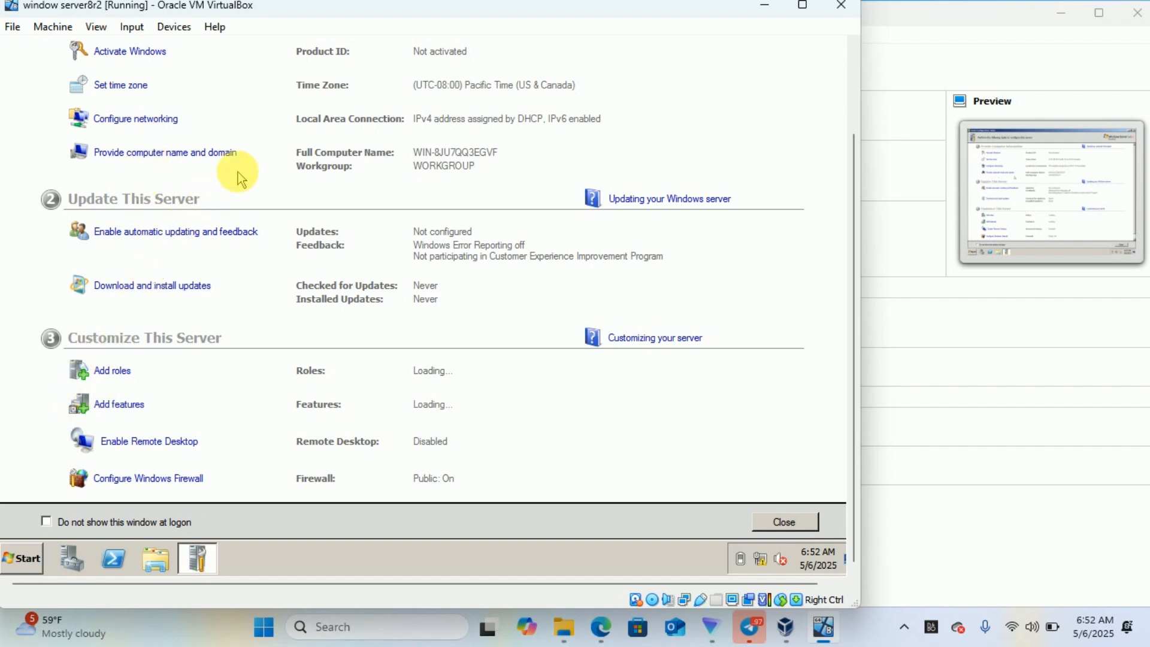
pyautogui.click(850, 73)
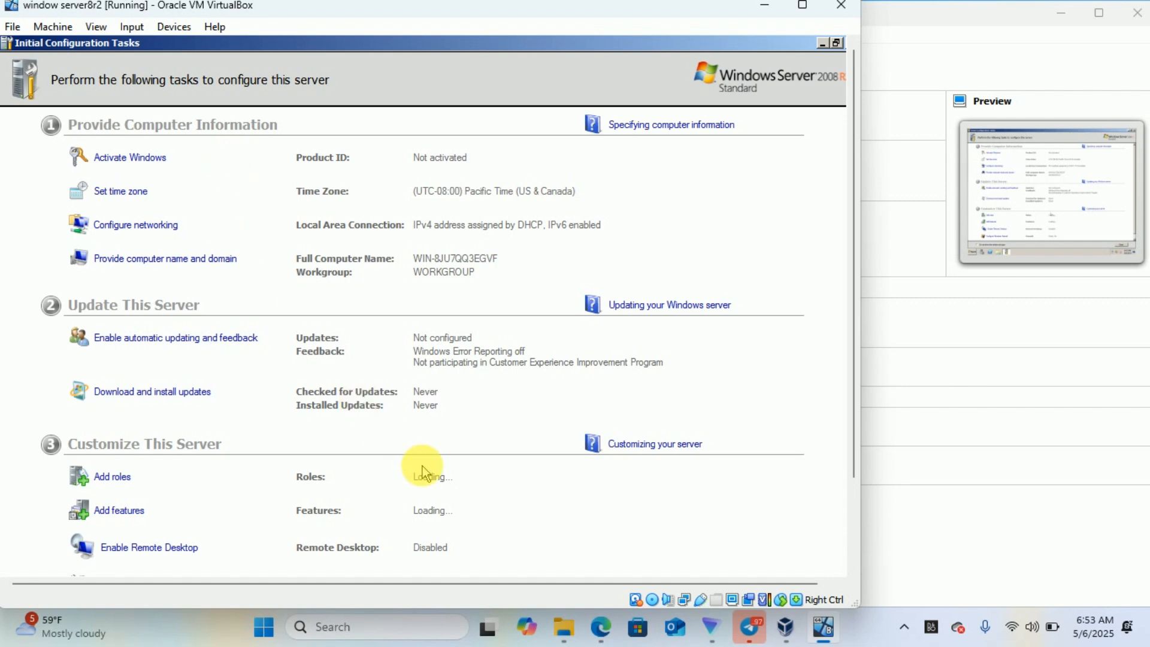
pyautogui.click(855, 520)
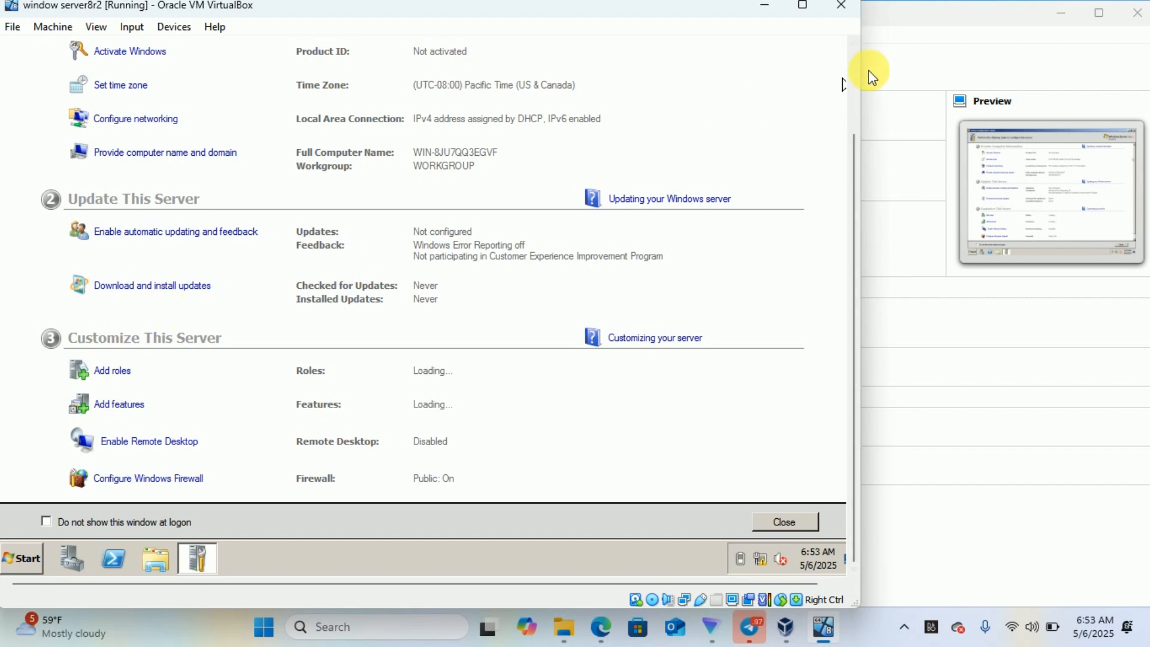
pyautogui.scroll(3, 857, 75)
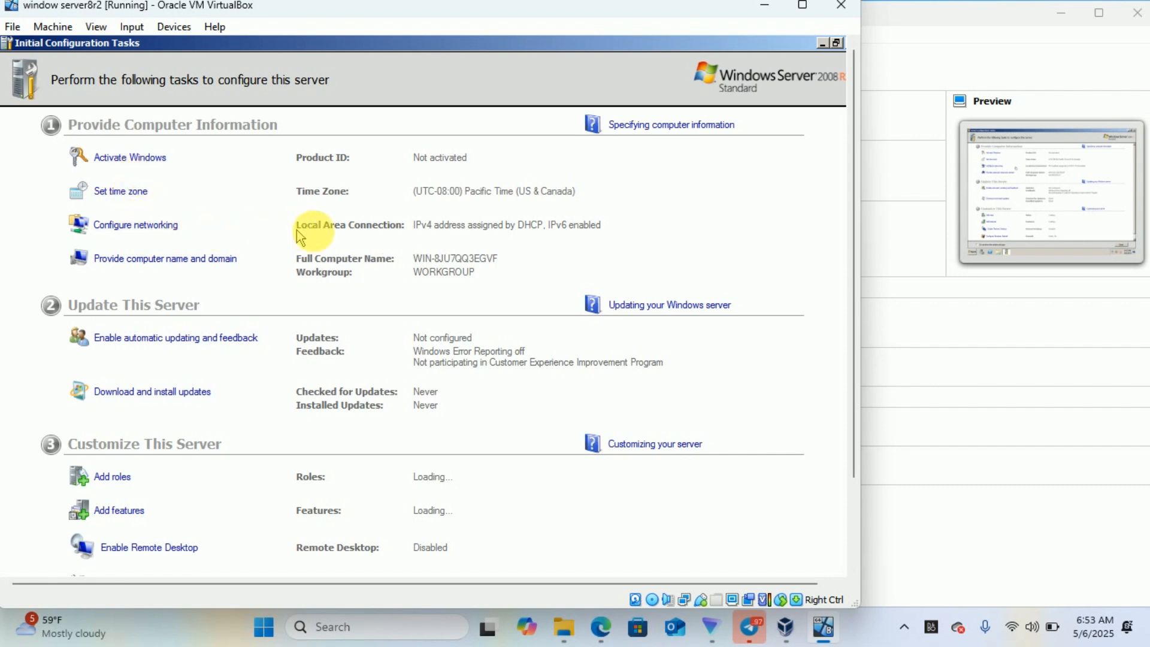
# - Open Local Area Connection Properties and the Internet Protocol Version 4 (TCP/IPv4) properties
pyautogui.click(150, 229)
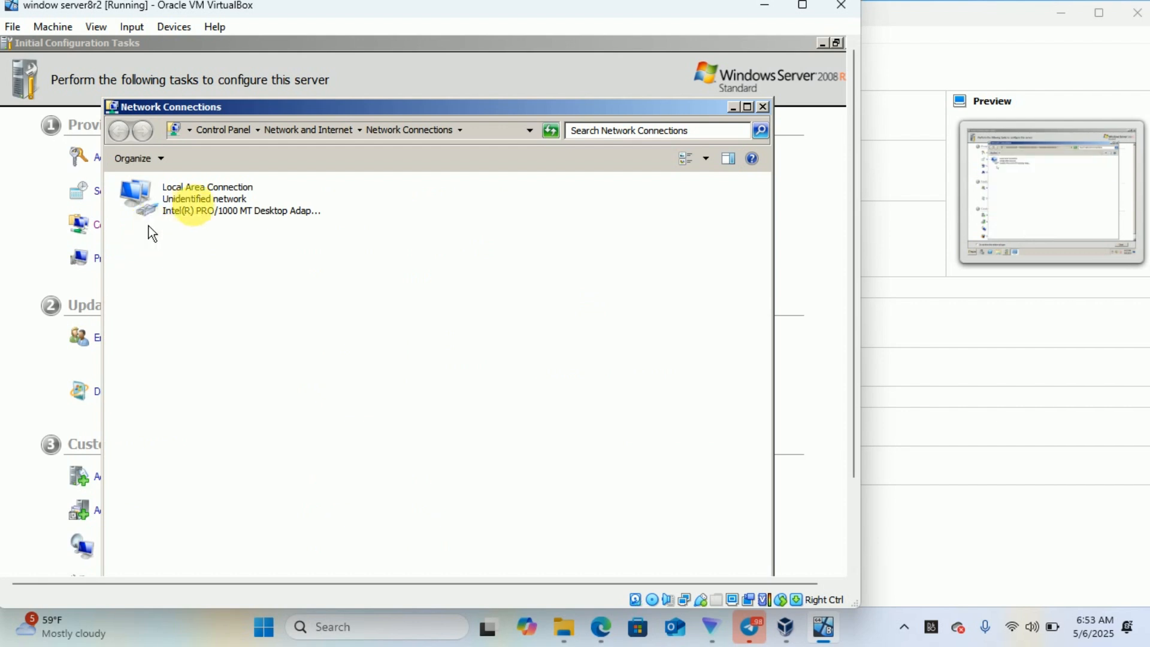
pyautogui.click(202, 208)
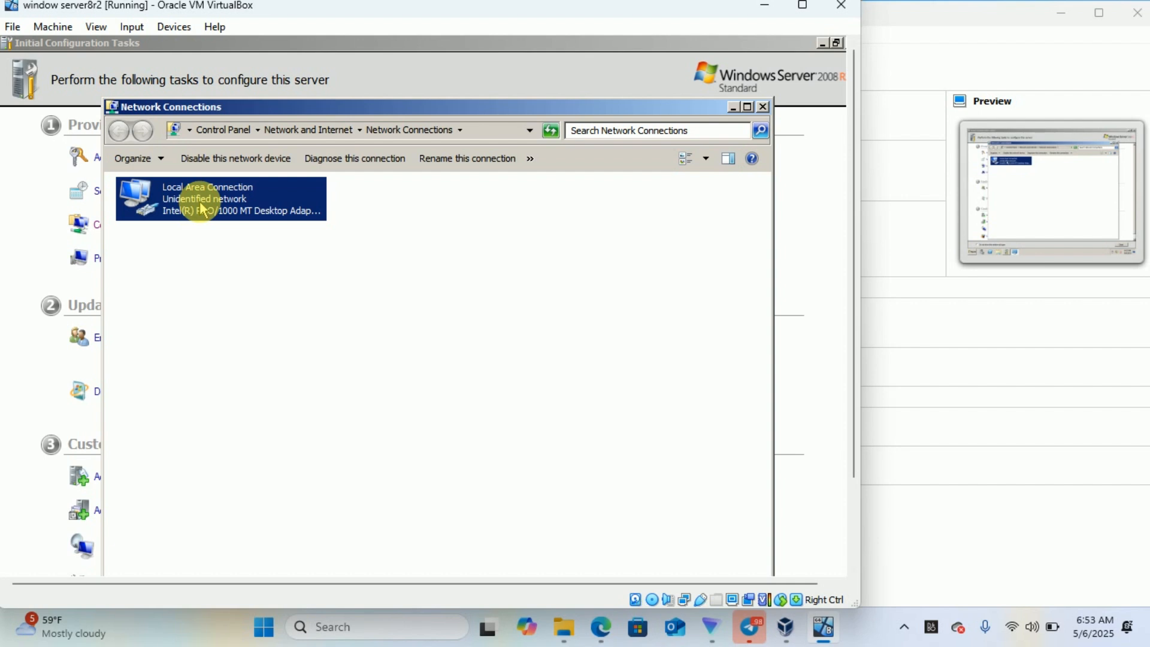
pyautogui.doubleClick(202, 208)
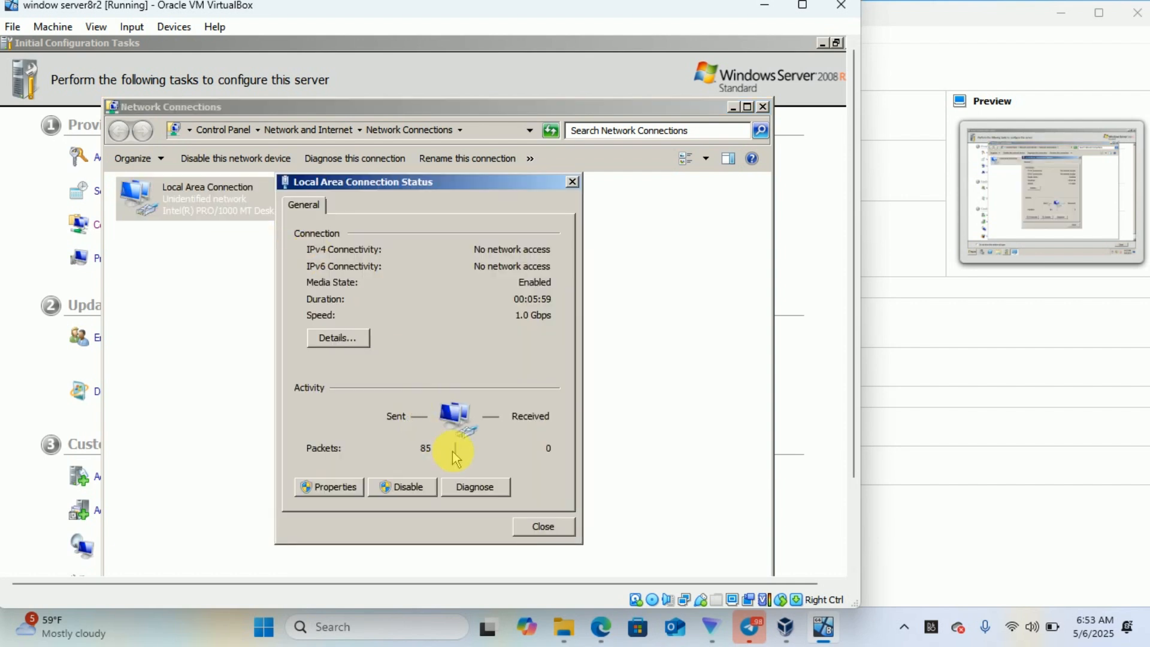
pyautogui.click(342, 490)
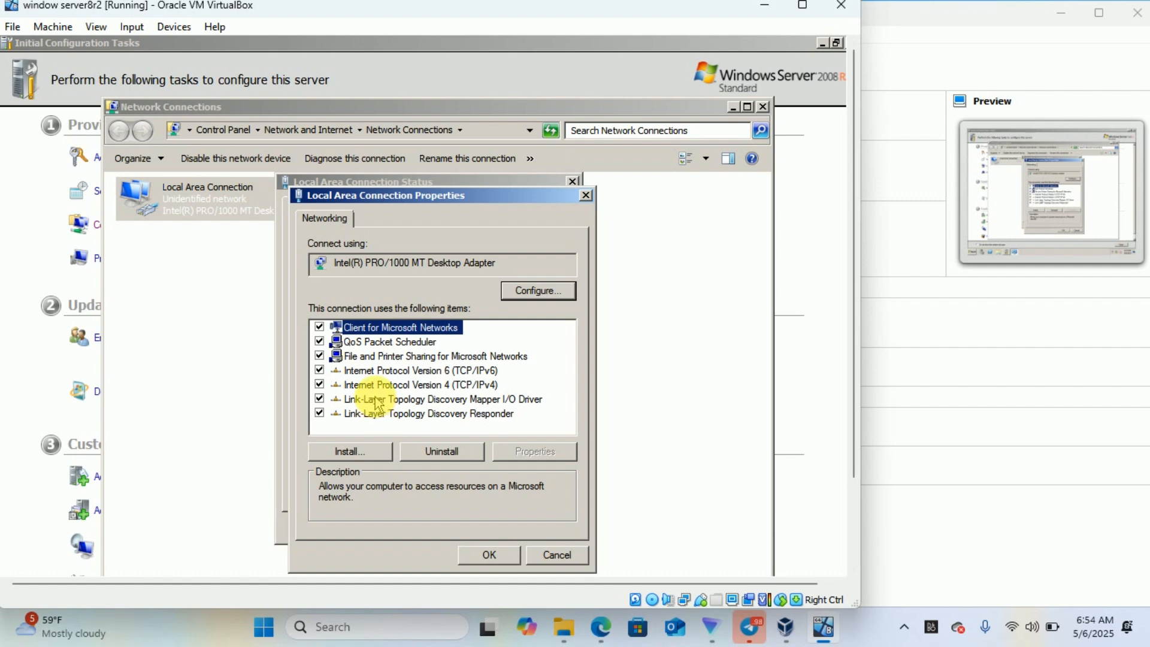
pyautogui.click(456, 386)
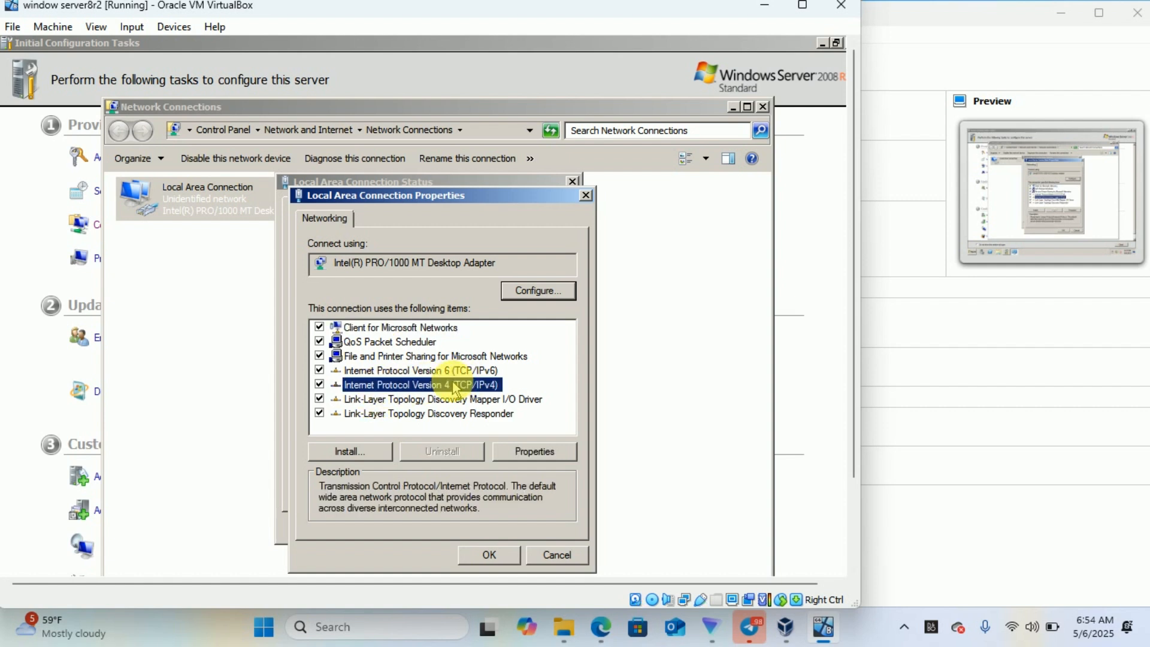
pyautogui.click(535, 453)
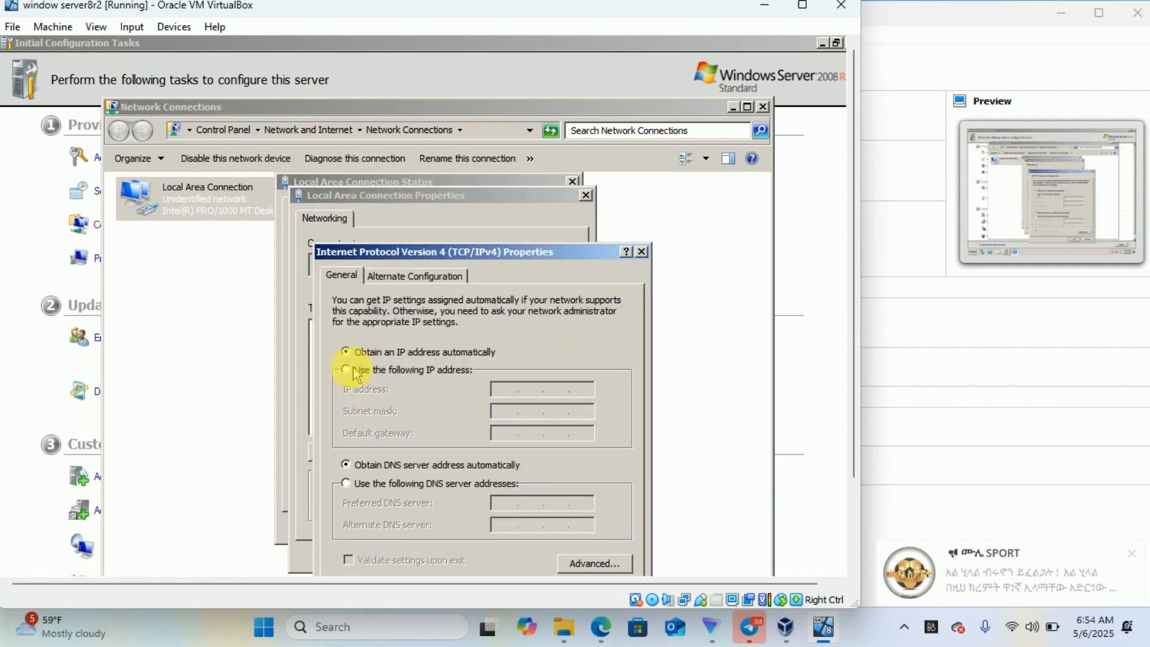
# - Set a static IPv4 address of 10.10.1.2, mask 255.0.0.0, gateway 10.10.1.1
pyautogui.click(348, 372)
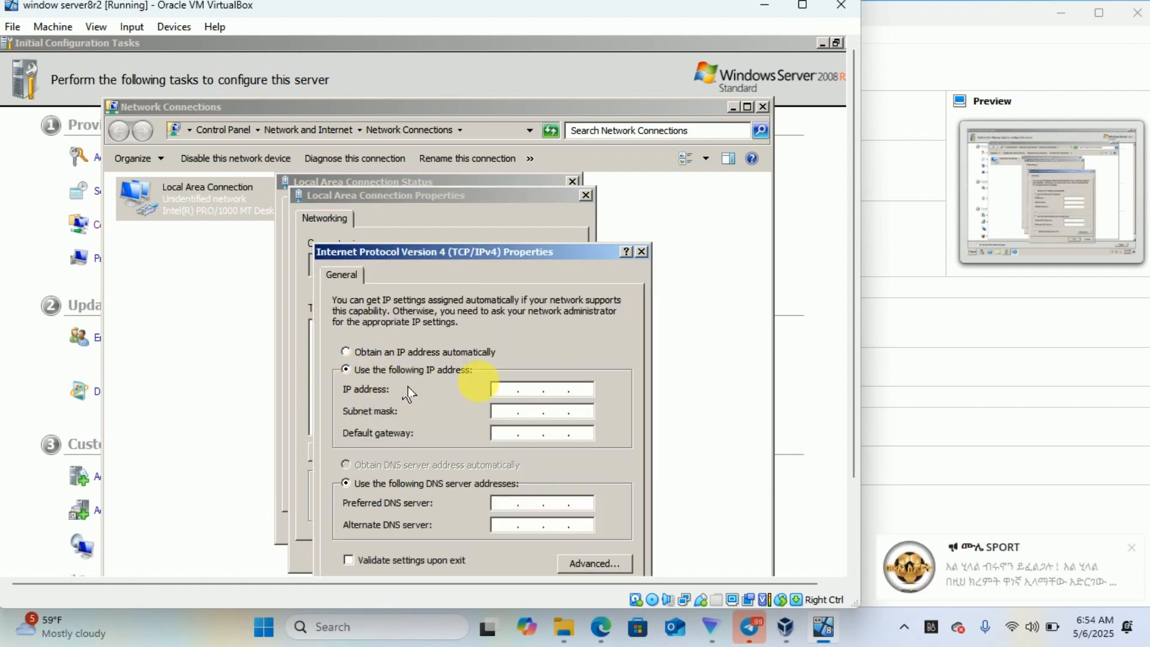
pyautogui.click(507, 390)
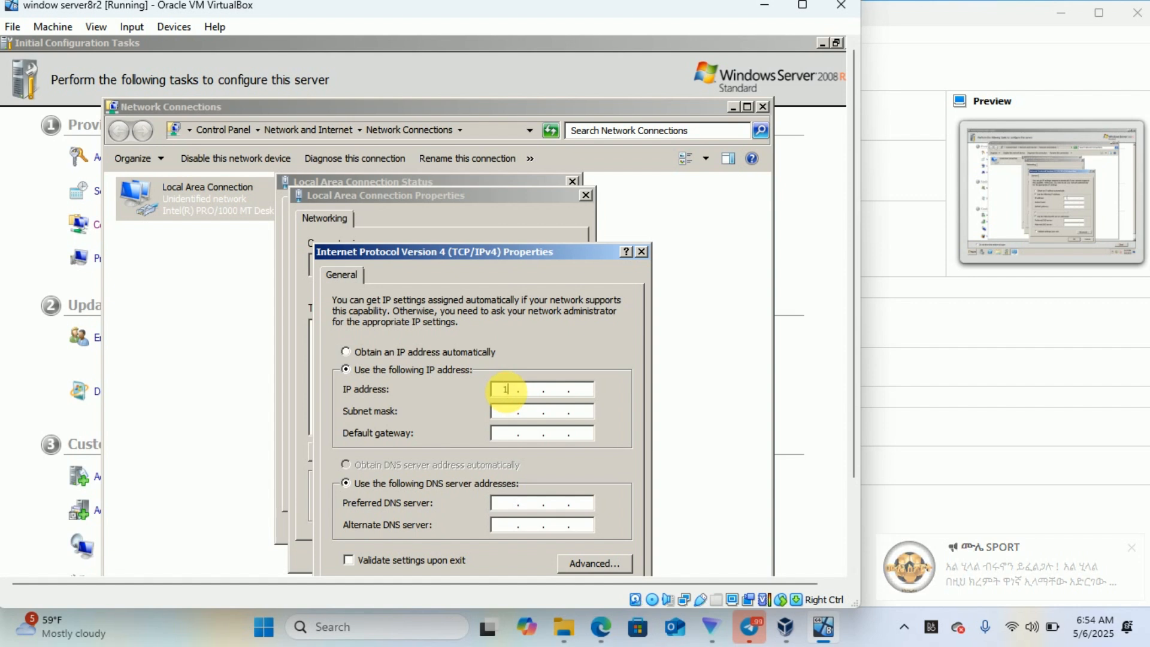
pyautogui.write('10.10.')
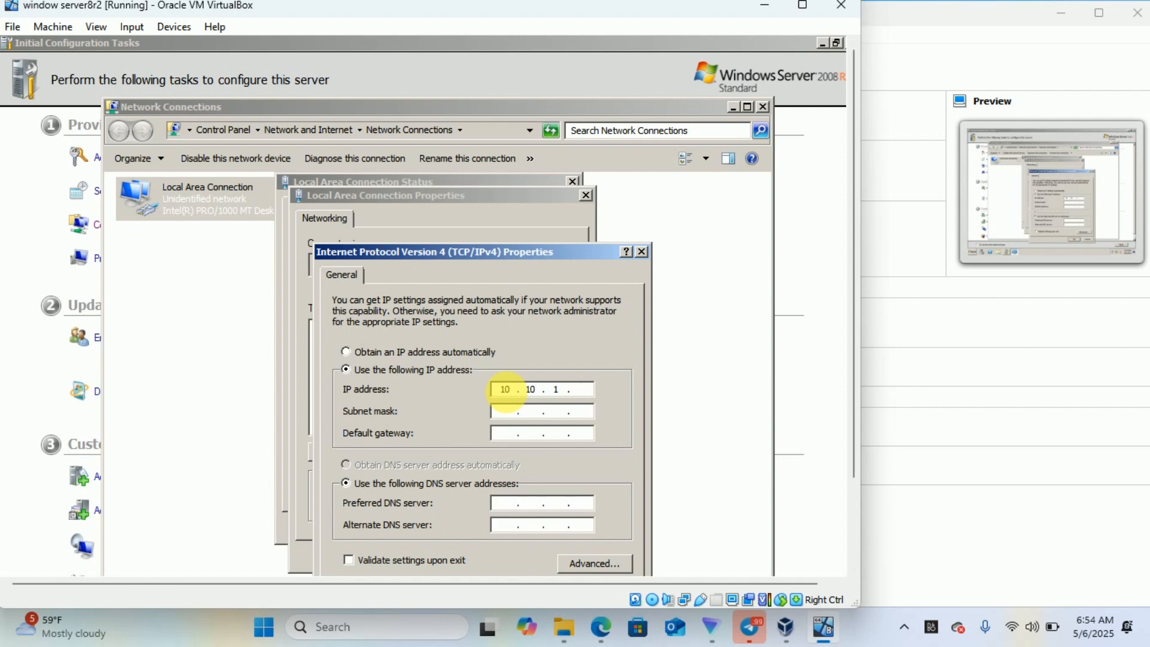
pyautogui.click(507, 413)
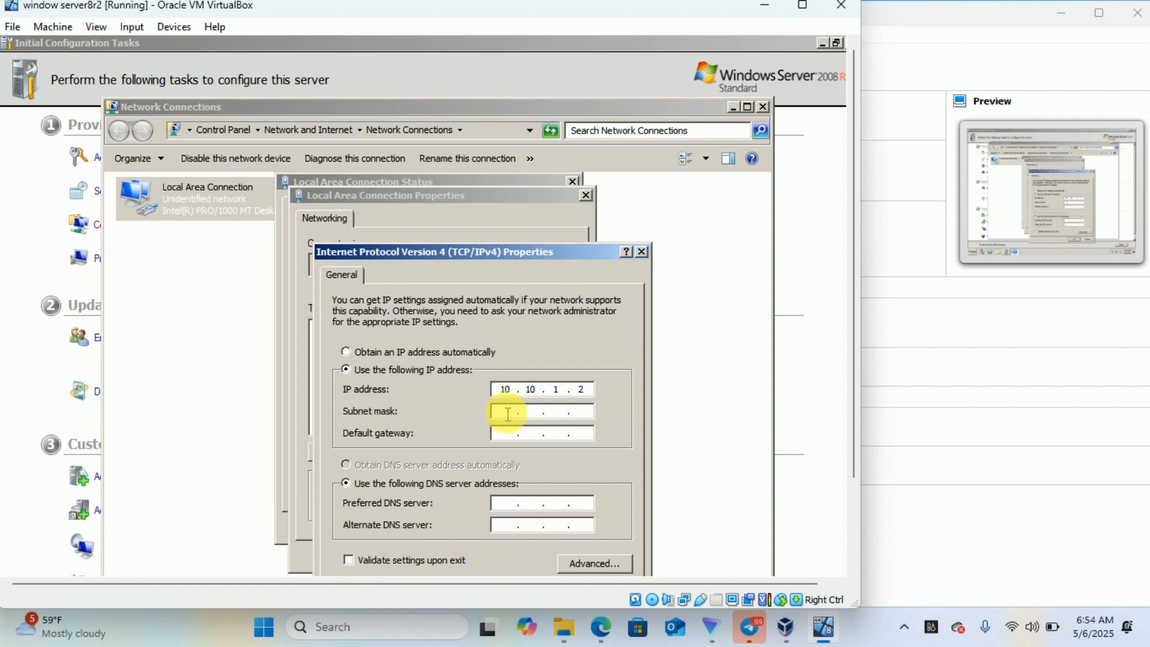
pyautogui.click(504, 411)
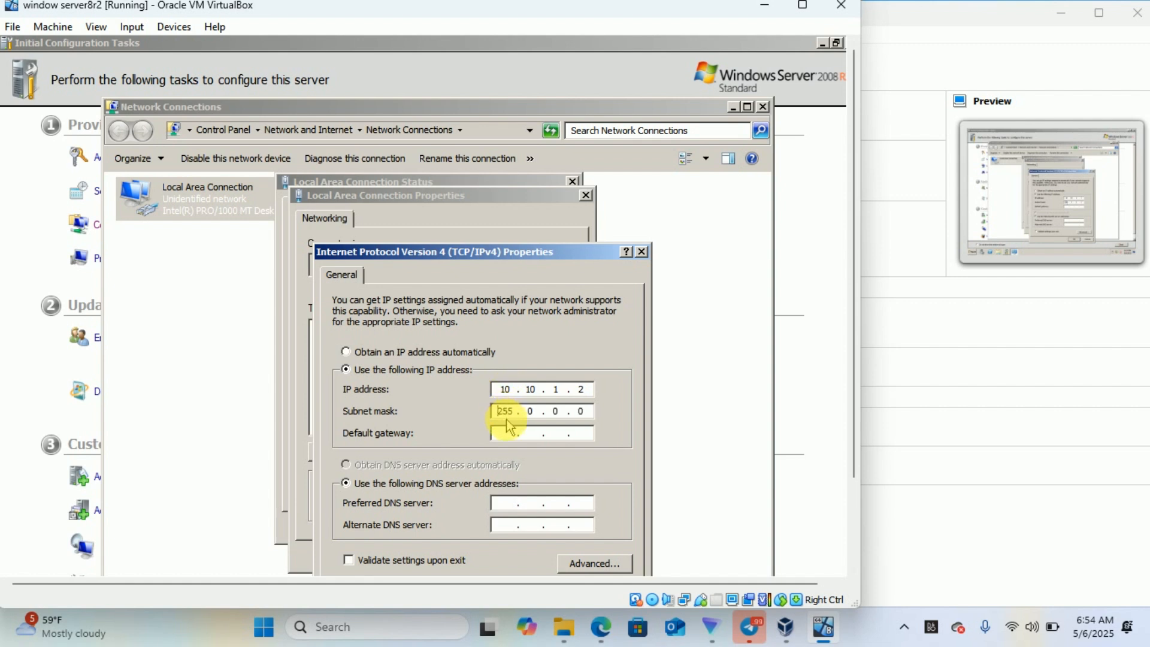
pyautogui.click(507, 434)
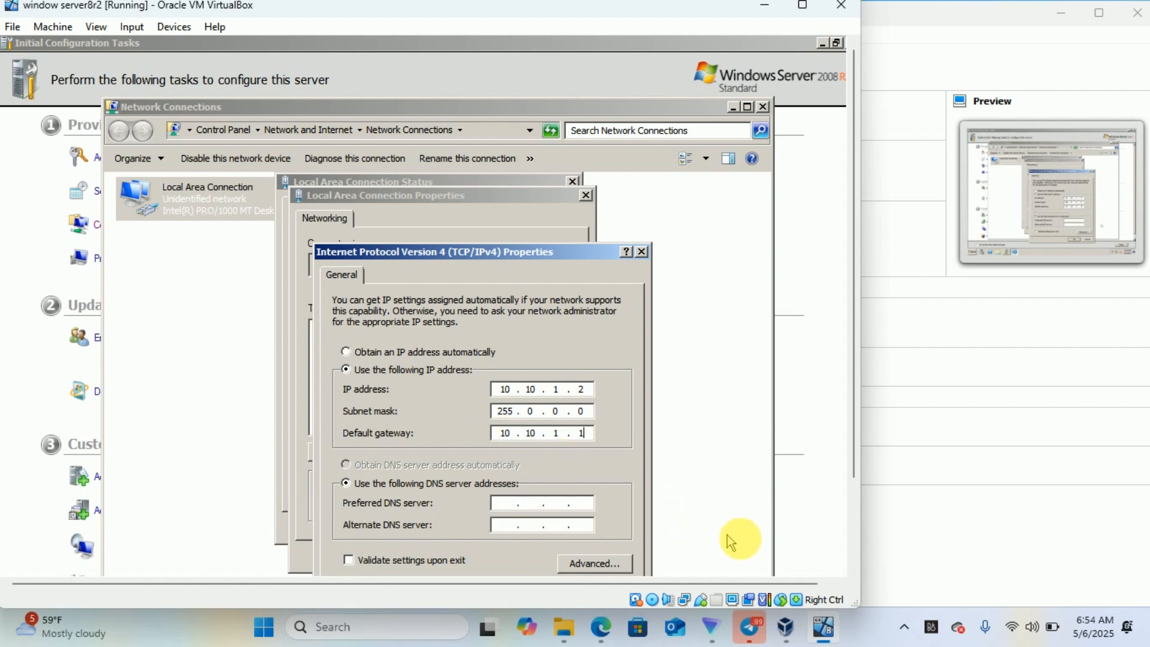
pyautogui.click(854, 560)
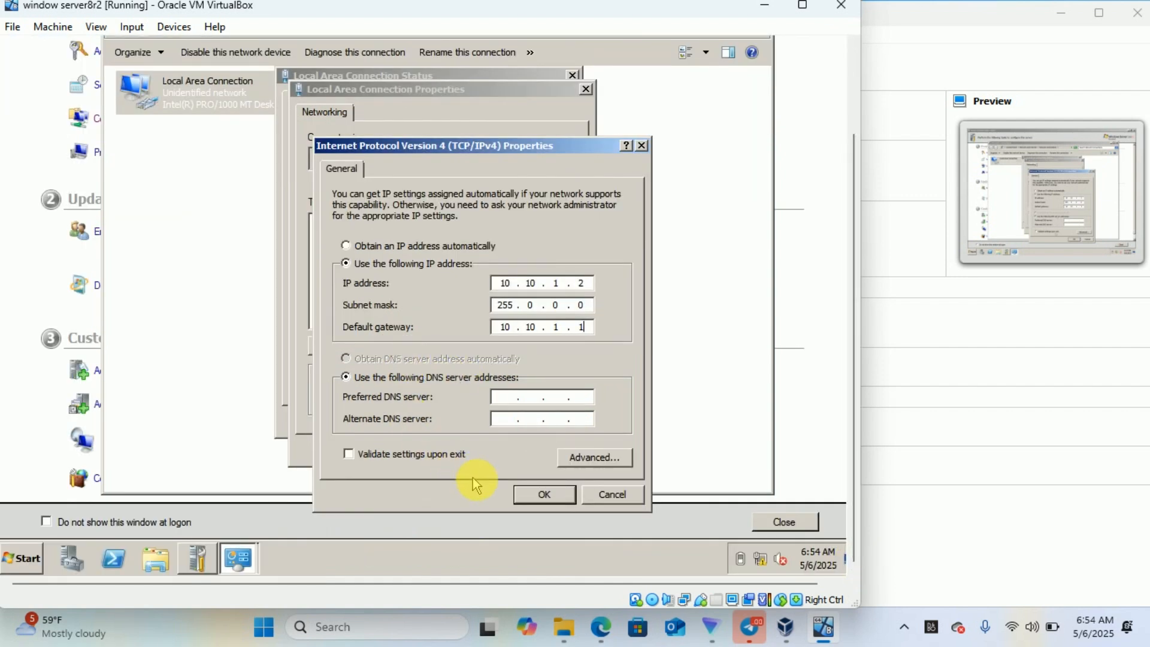
# - Apply the static 10.10.1.2 IPv4 settings and close the connection properties and status windows
pyautogui.click(543, 495)
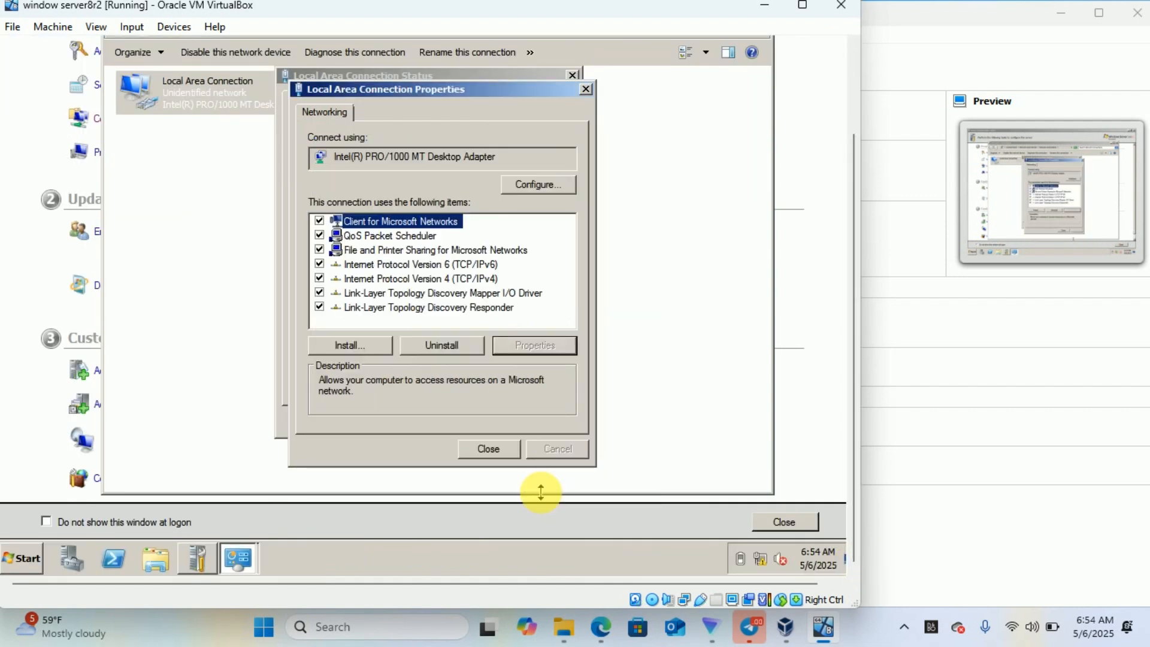
pyautogui.click(490, 450)
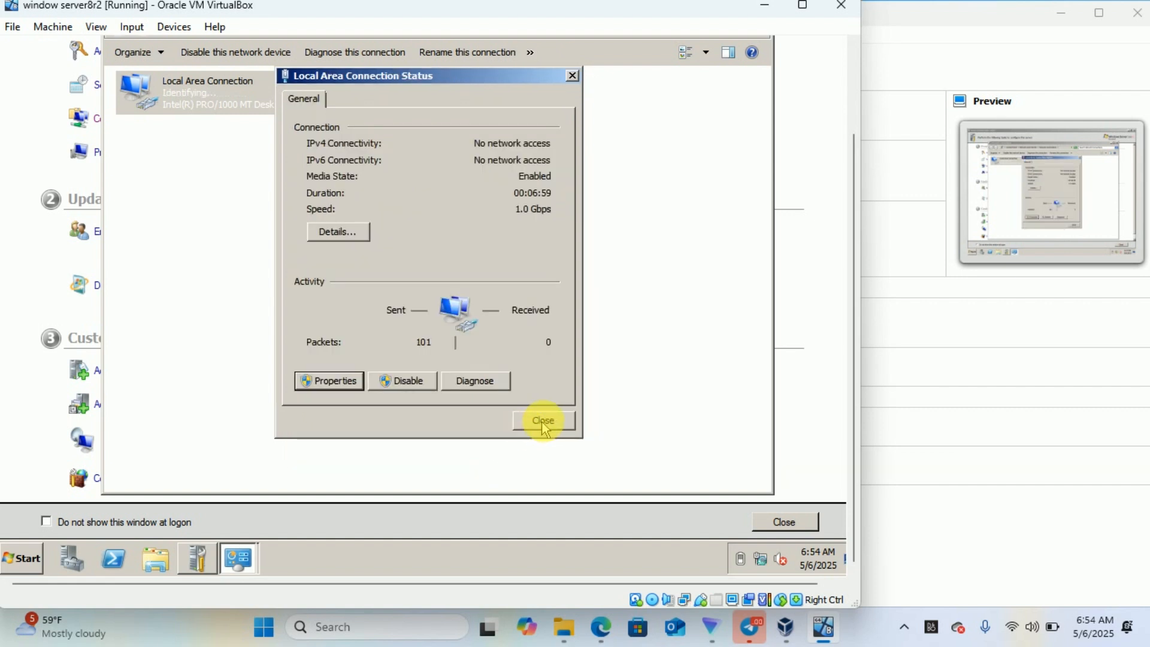
pyautogui.click(543, 421)
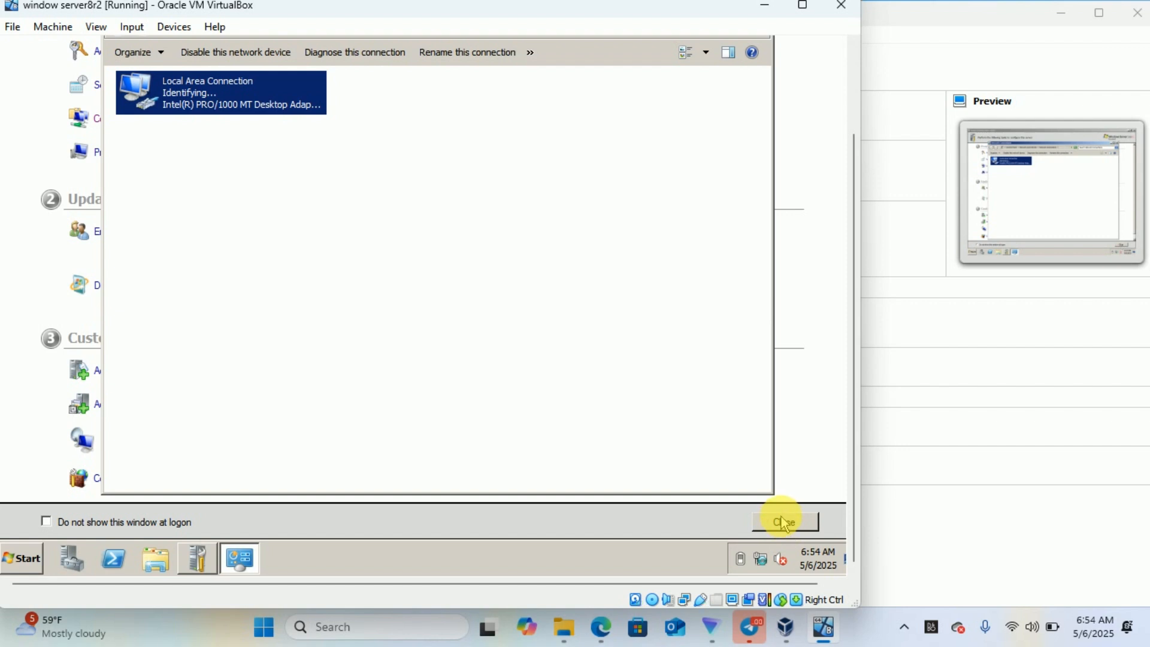
# - Close the Initial Configuration Tasks, Network Connections and Server Manager windows
pyautogui.click(787, 535)
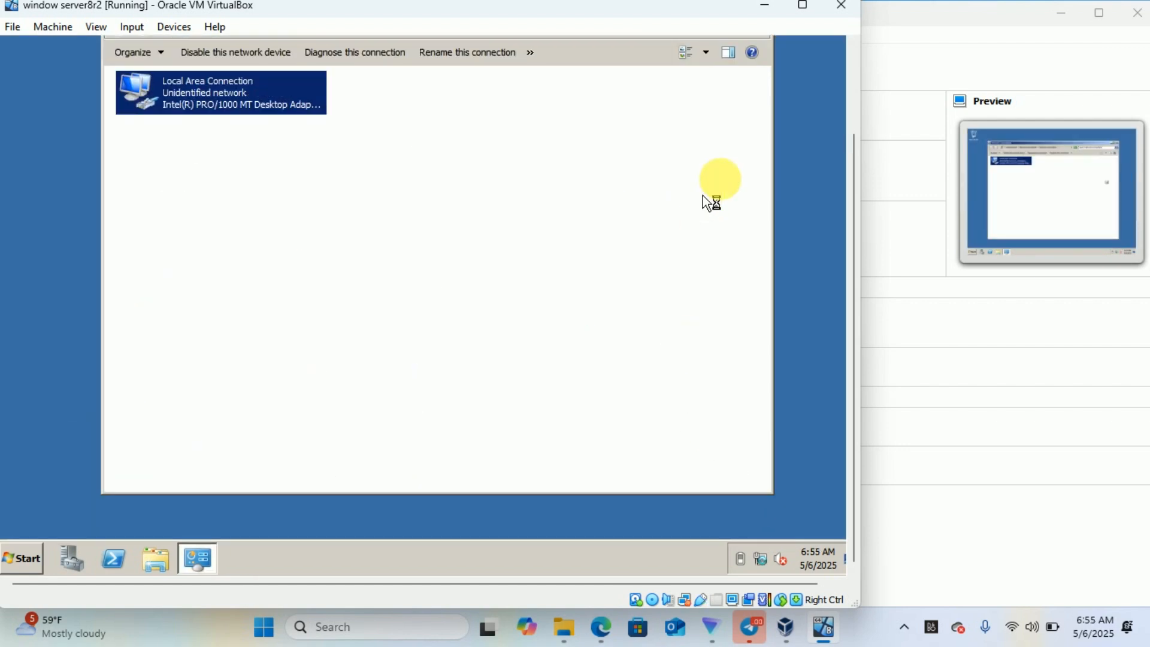
pyautogui.click(852, 60)
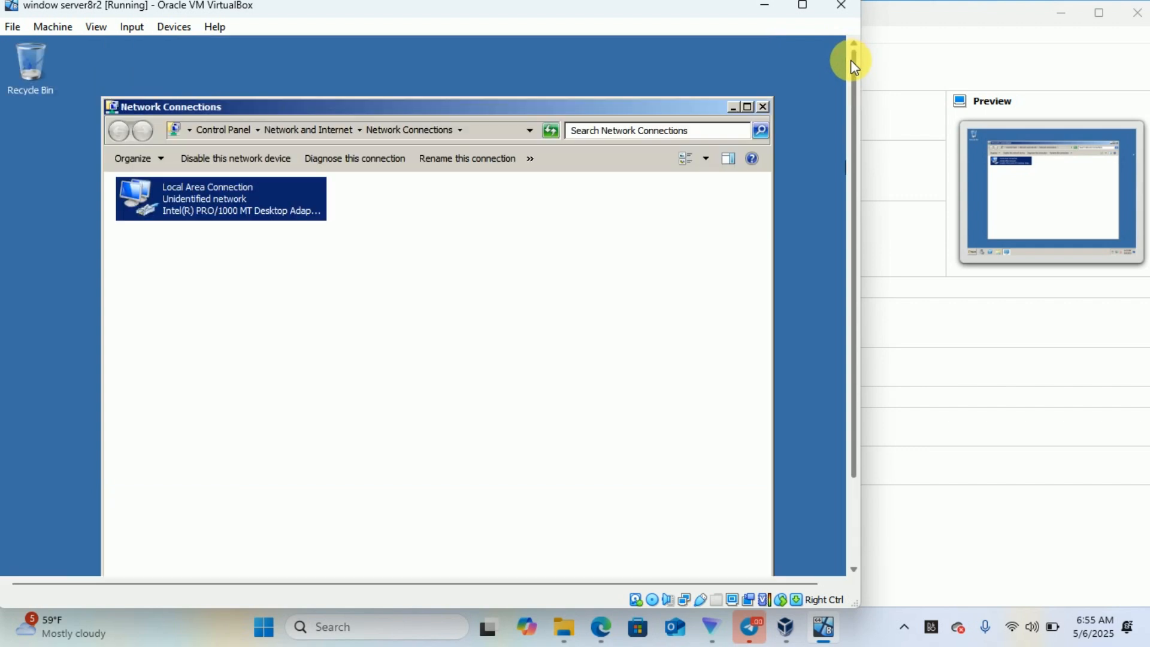
pyautogui.click(765, 109)
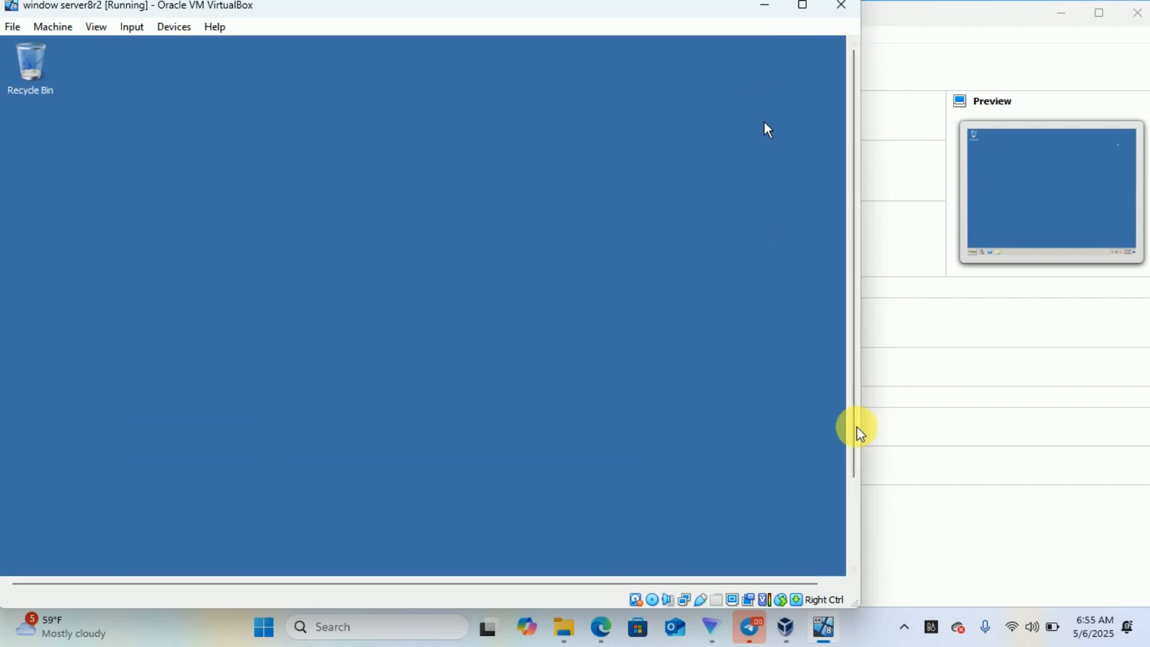
pyautogui.click(854, 507)
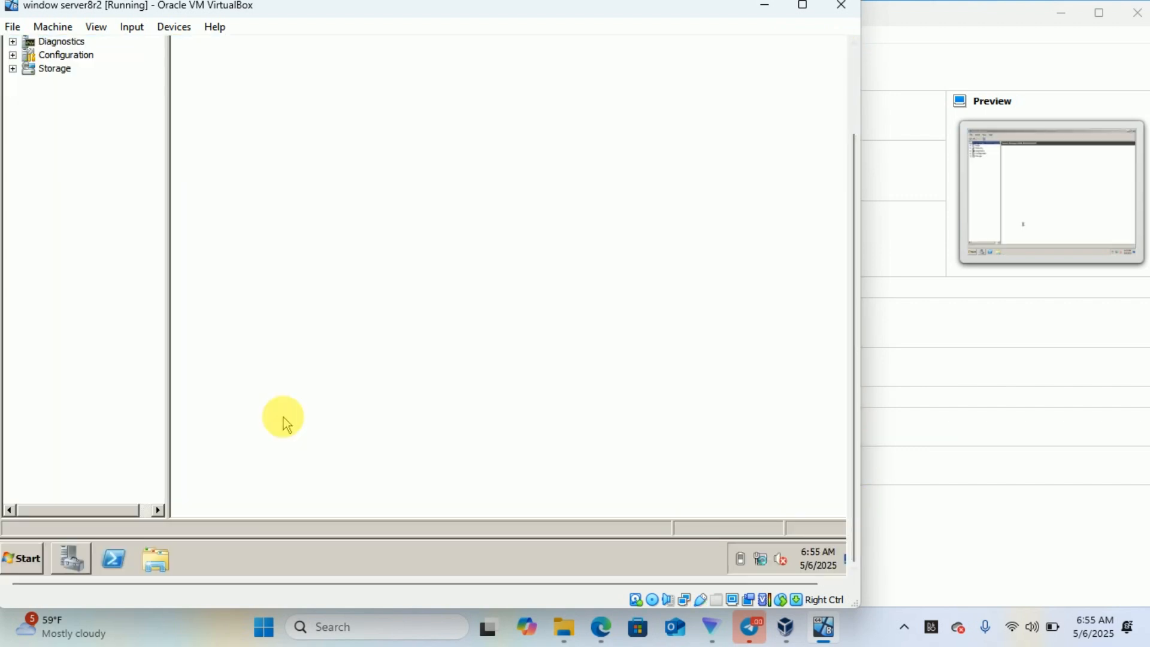
pyautogui.click(854, 115)
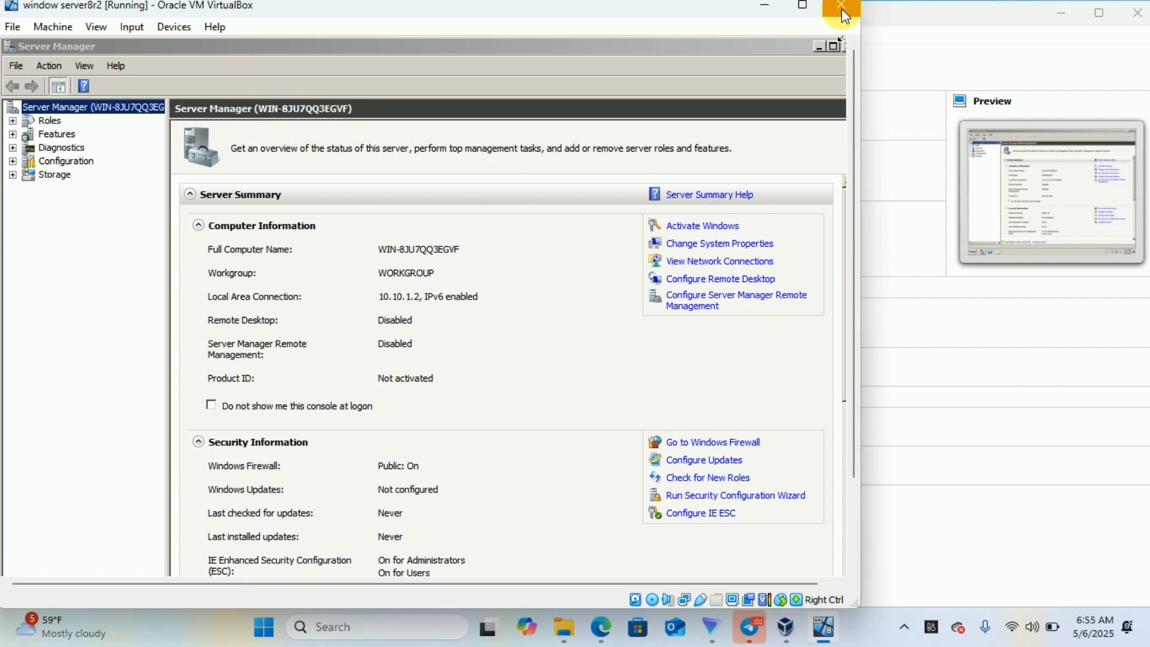
pyautogui.click(842, 45)
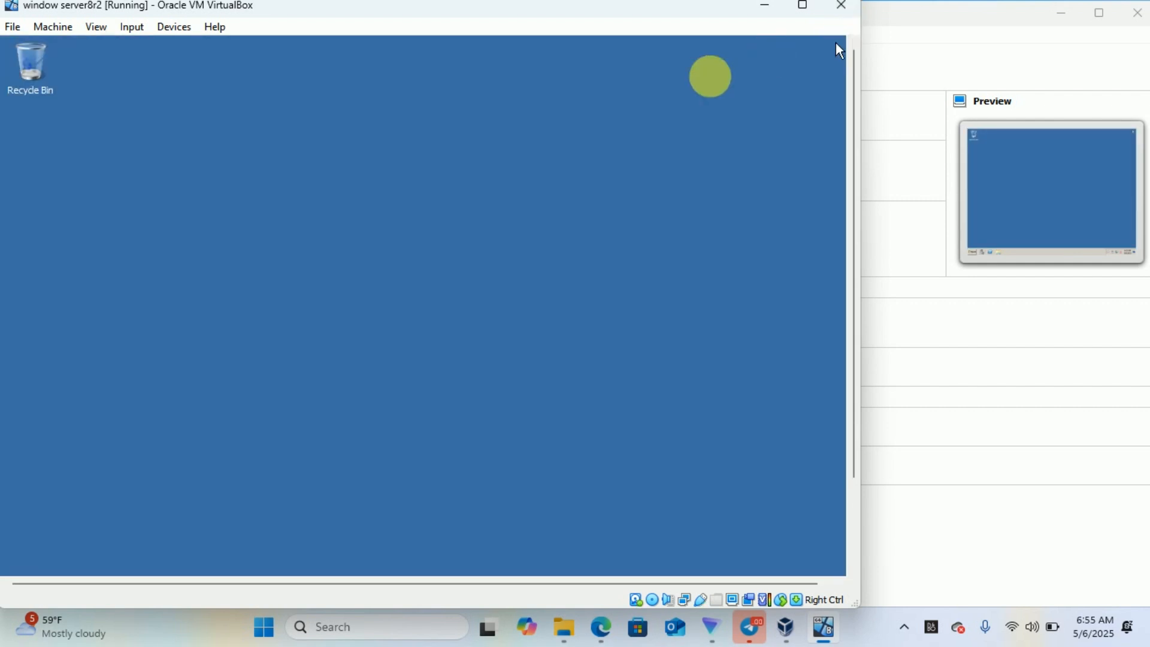
# - Relaunch Initial Configuration Tasks by searching 'oobe' from the guest's Start menu
pyautogui.click(854, 522)
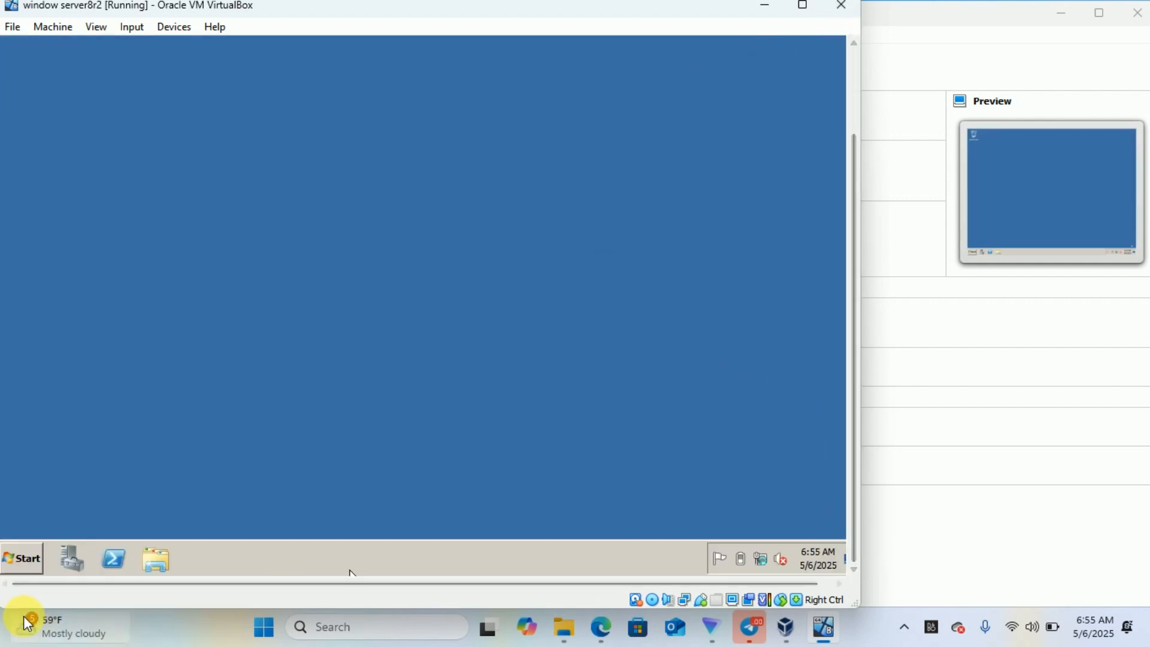
pyautogui.click(26, 569)
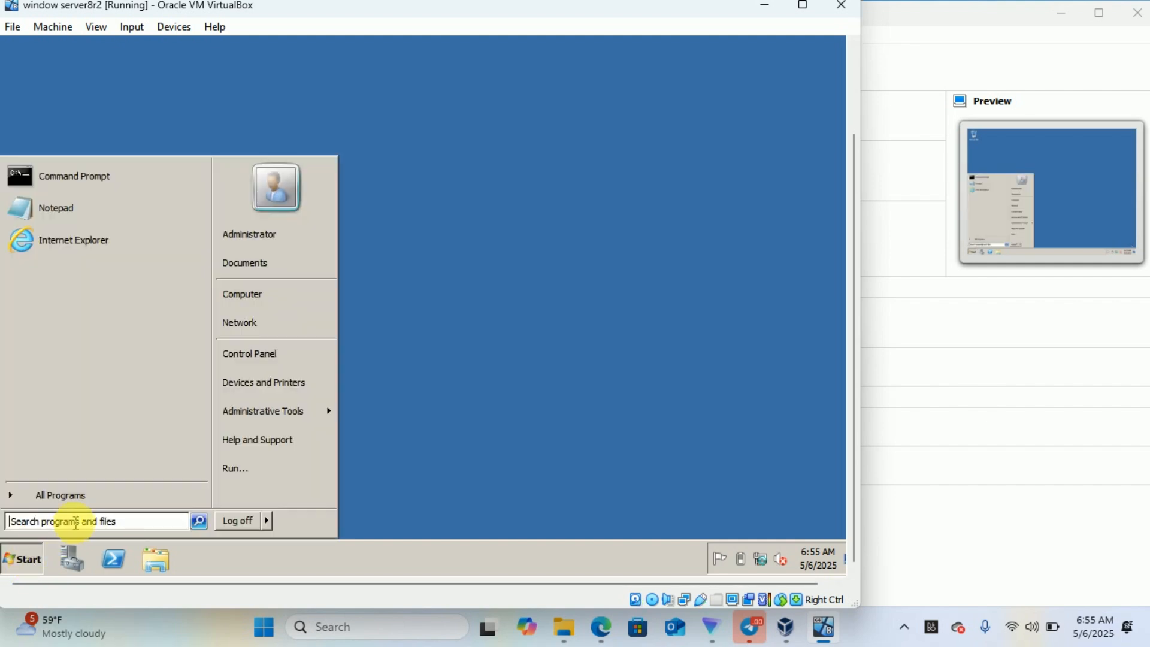
pyautogui.click(76, 522)
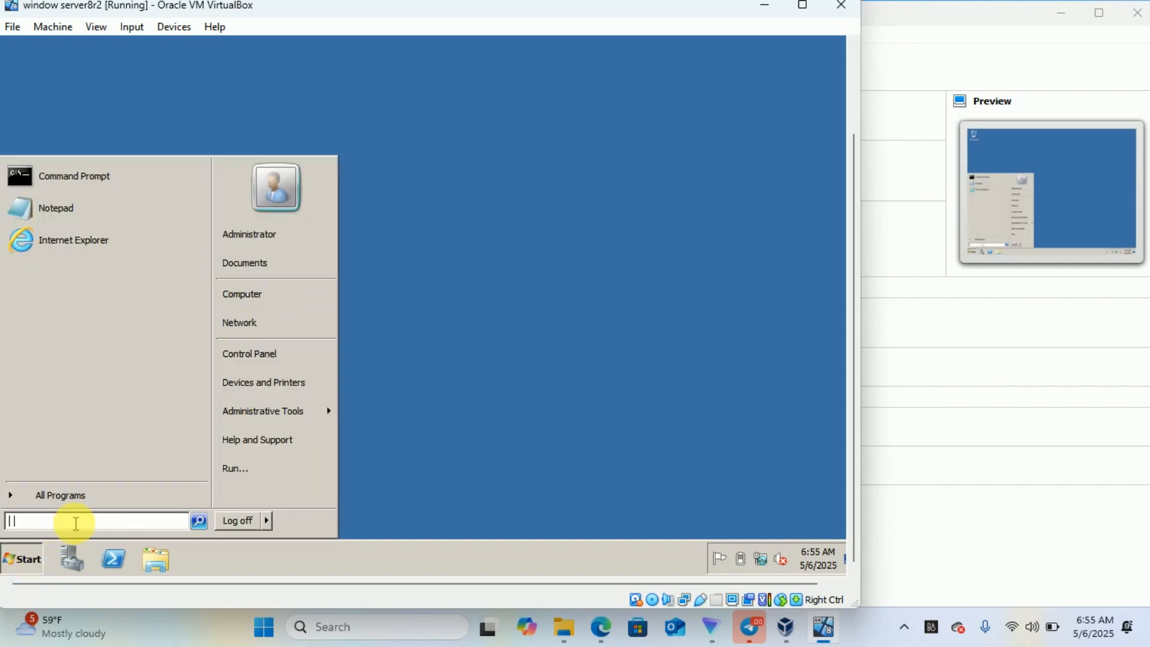
pyautogui.write('oobe')
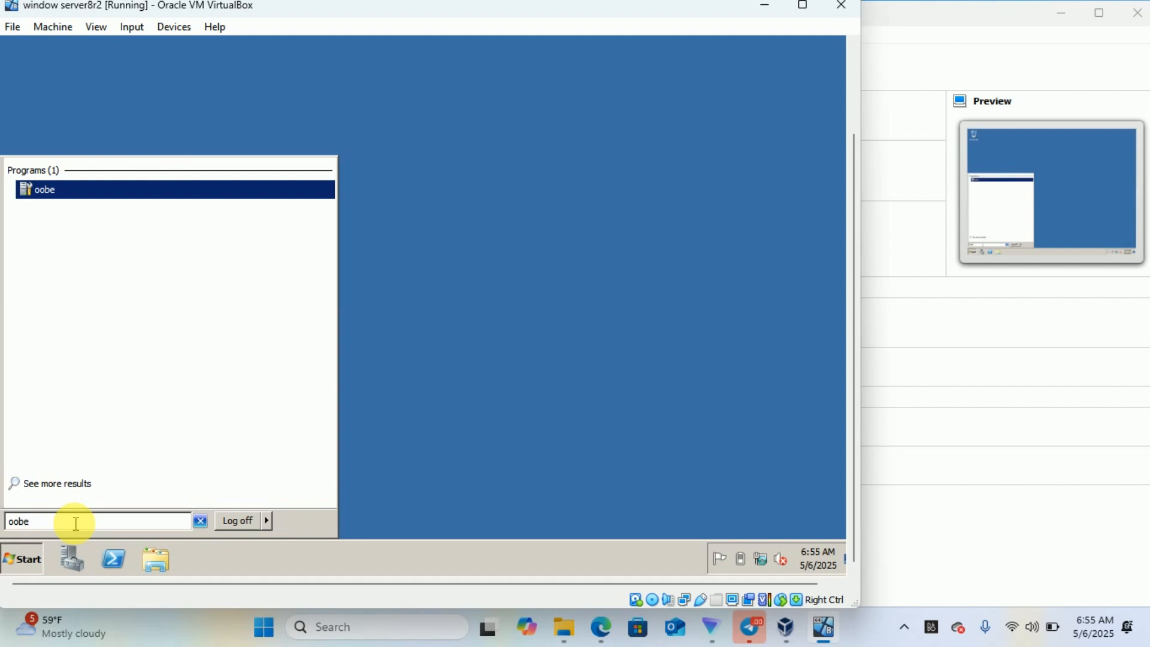
pyautogui.press('Return')
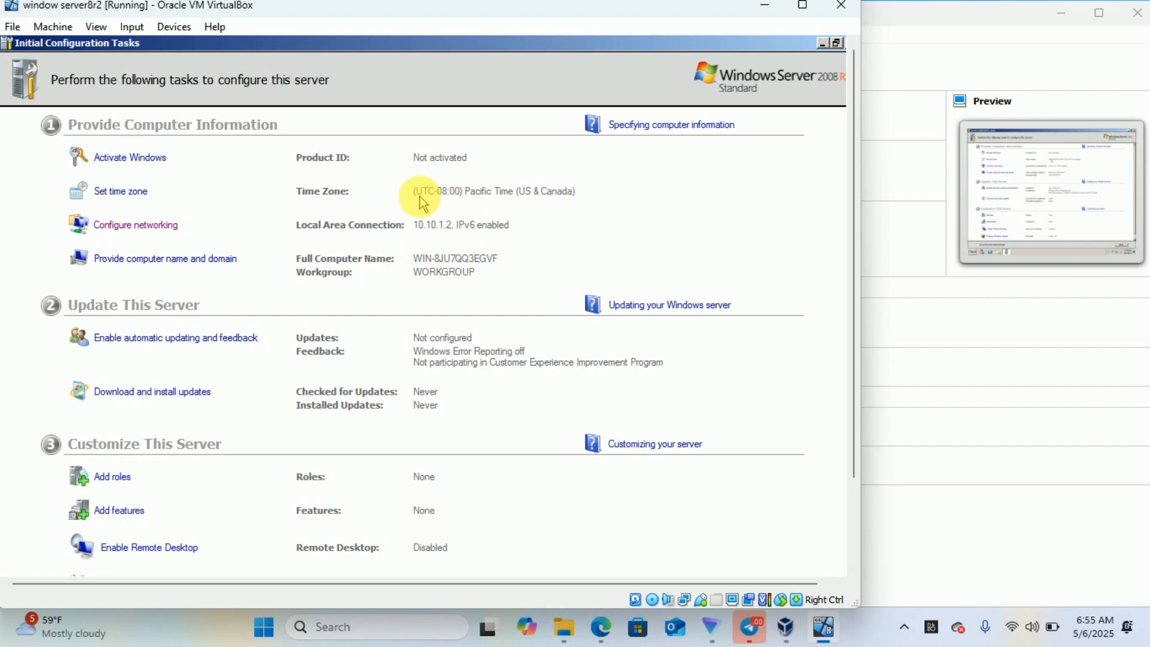
# - In System Properties, replace the default computer name with 'server computer' and submit it
pyautogui.click(219, 264)
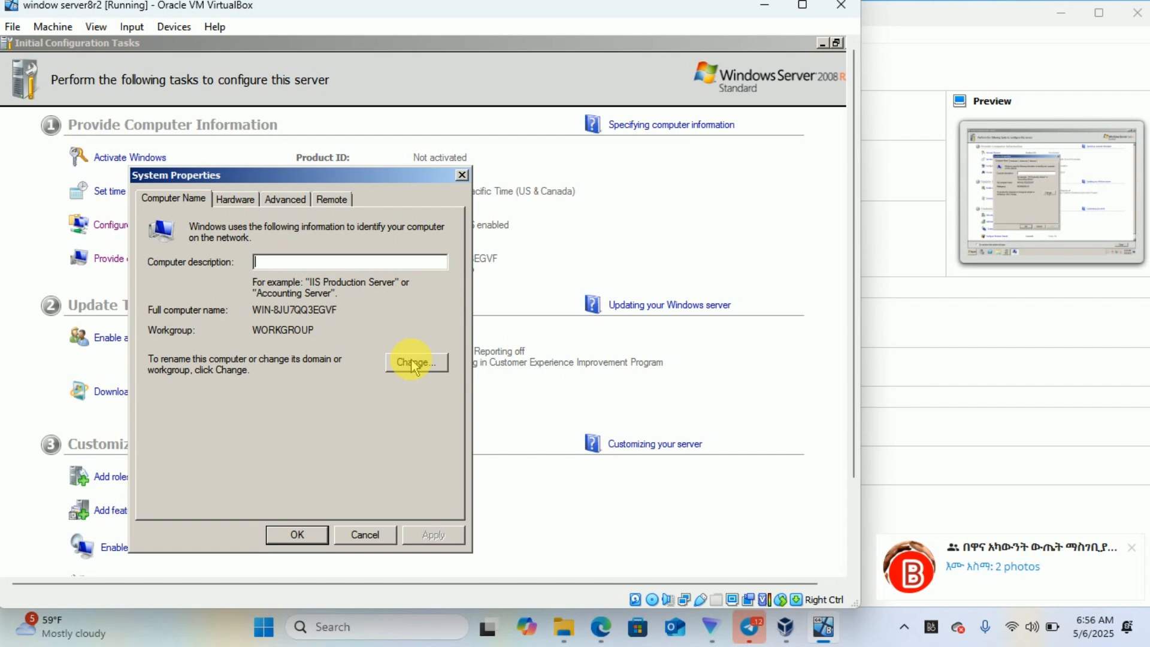
pyautogui.click(413, 363)
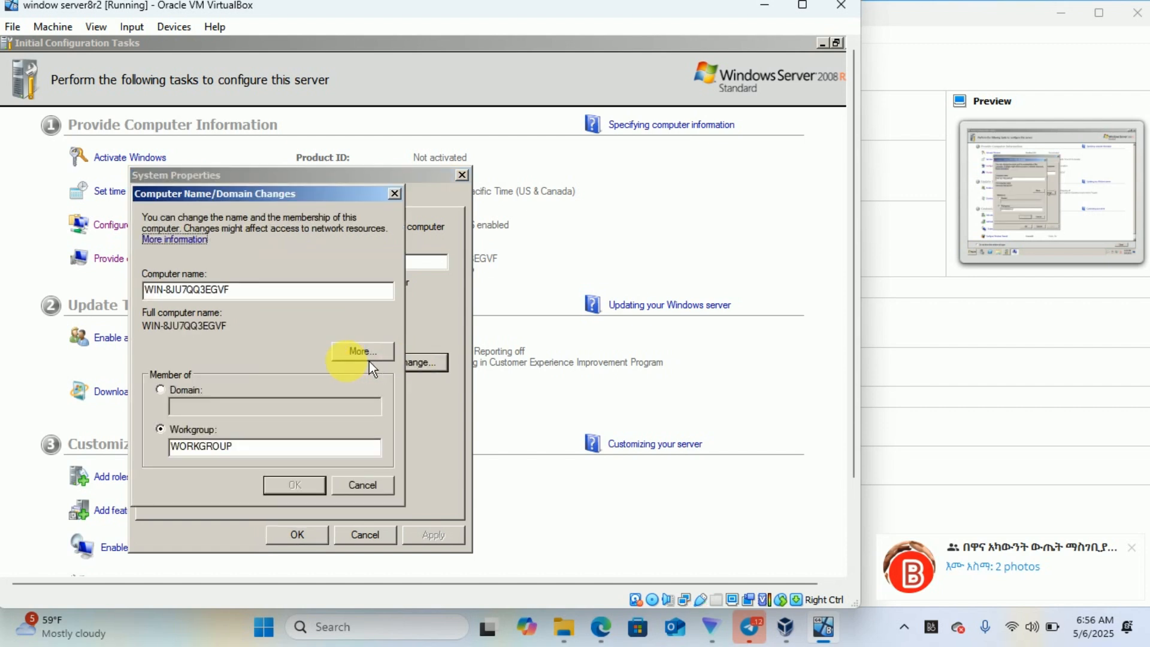
pyautogui.click(254, 290)
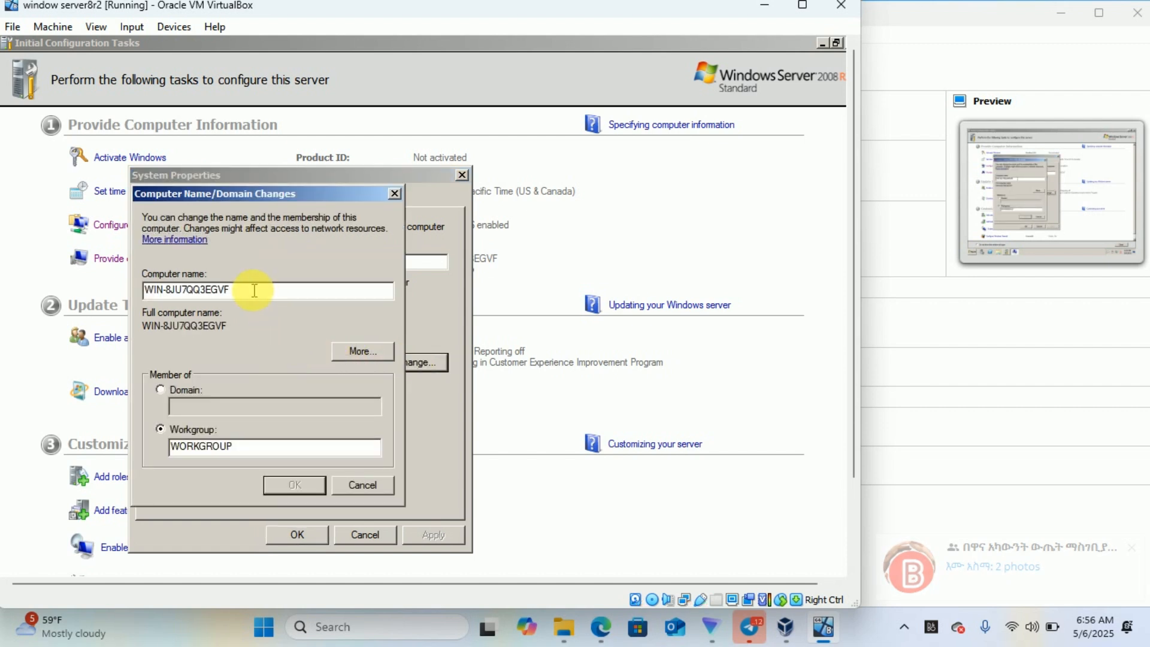
pyautogui.press('BackSpace')
pyautogui.press('BackSpace')
pyautogui.press('BackSpace')
pyautogui.press('BackSpace')
pyautogui.press('BackSpace')
pyautogui.press('BackSpace')
pyautogui.press('BackSpace')
pyautogui.press('BackSpace')
pyautogui.press('BackSpace')
pyautogui.press('BackSpace')
pyautogui.press('BackSpace')
pyautogui.press('BackSpace')
pyautogui.press('BackSpace')
pyautogui.press('BackSpace')
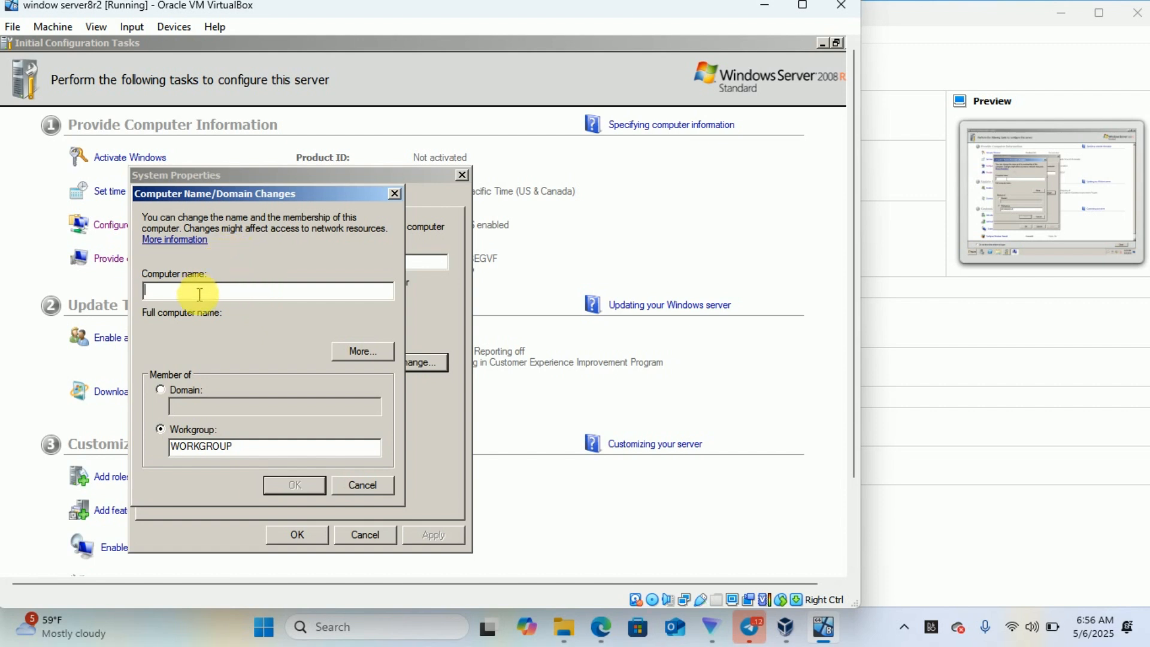
pyautogui.write('server computer')
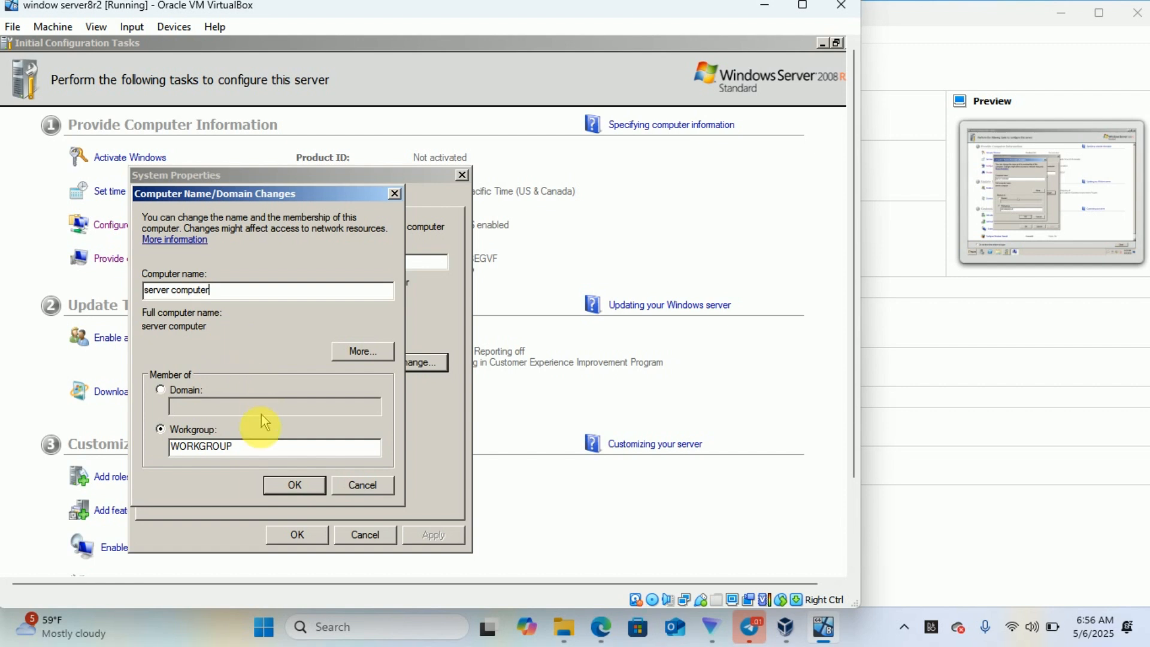
pyautogui.click(294, 487)
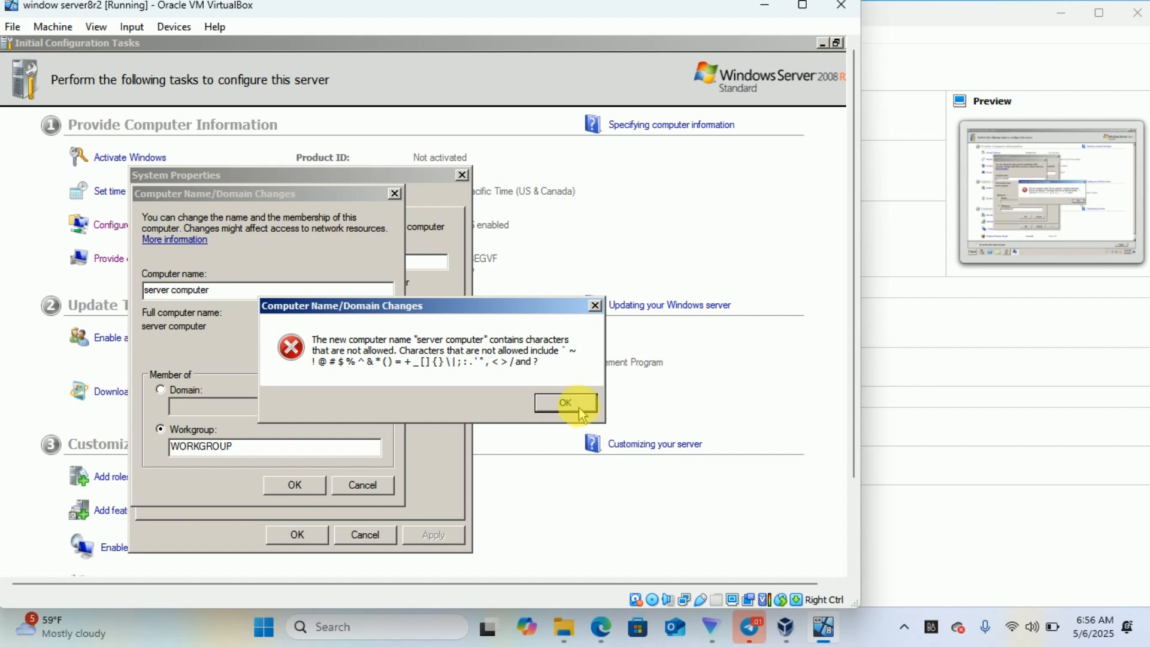
# - Dismiss the invalid-character error and remove the space so the name reads 'servercomputer'
pyautogui.click(595, 306)
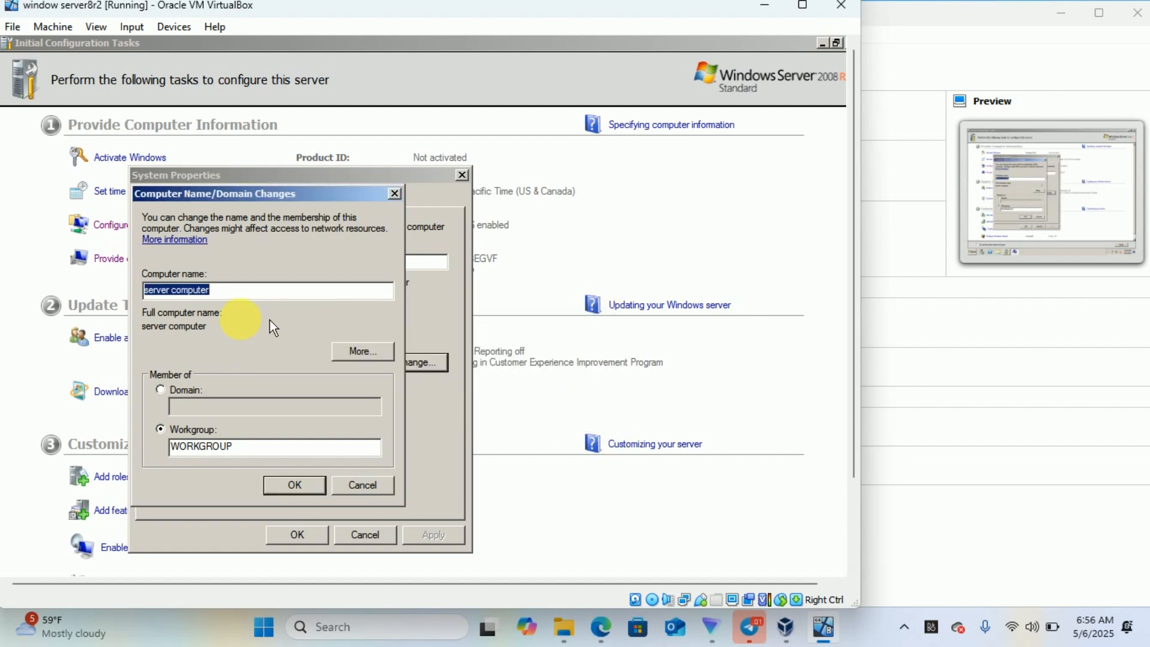
pyautogui.click(174, 290)
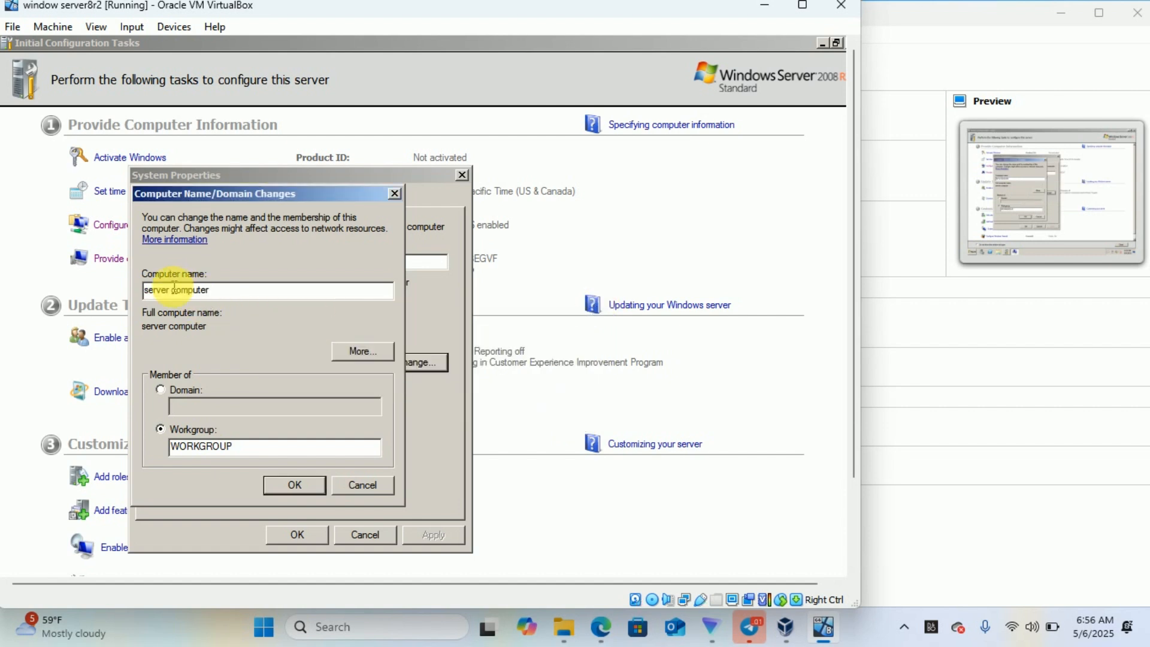
pyautogui.press('BackSpace')
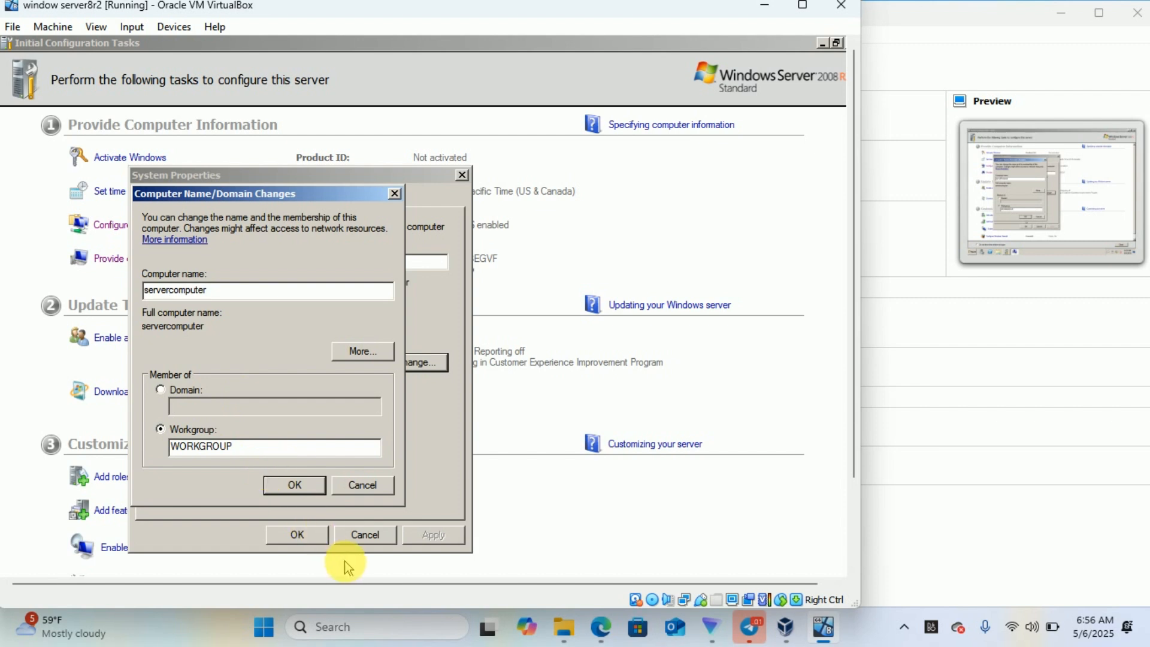
# - Confirm the 'servercomputer' name, acknowledge the restart notice and close System Properties
pyautogui.click(300, 485)
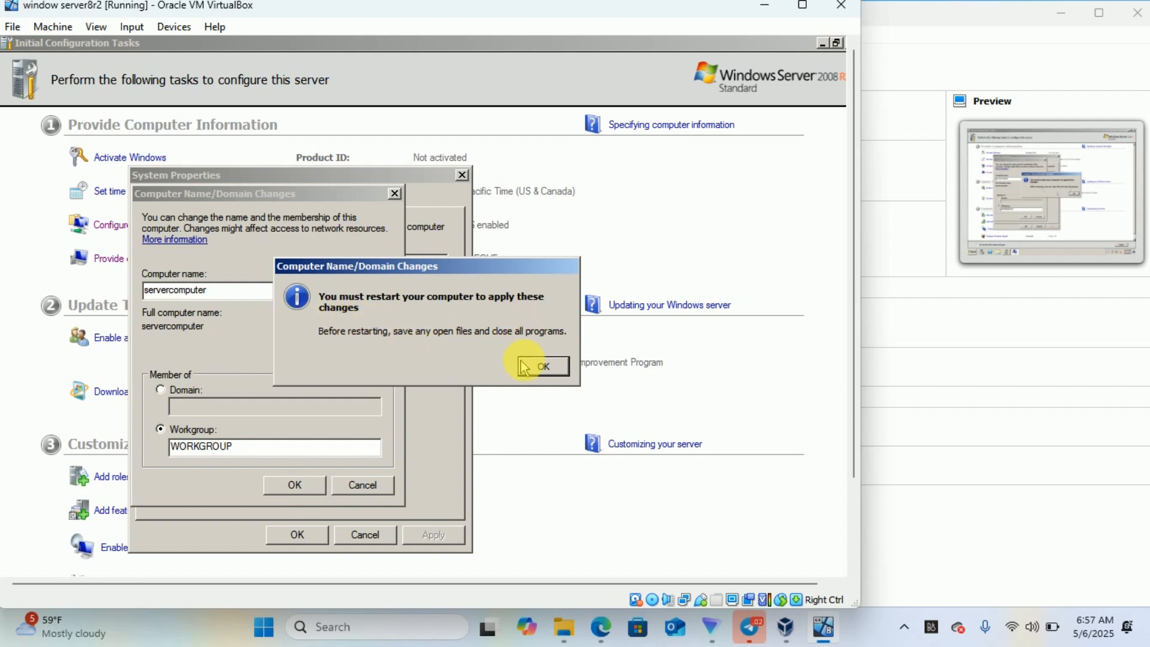
pyautogui.click(544, 368)
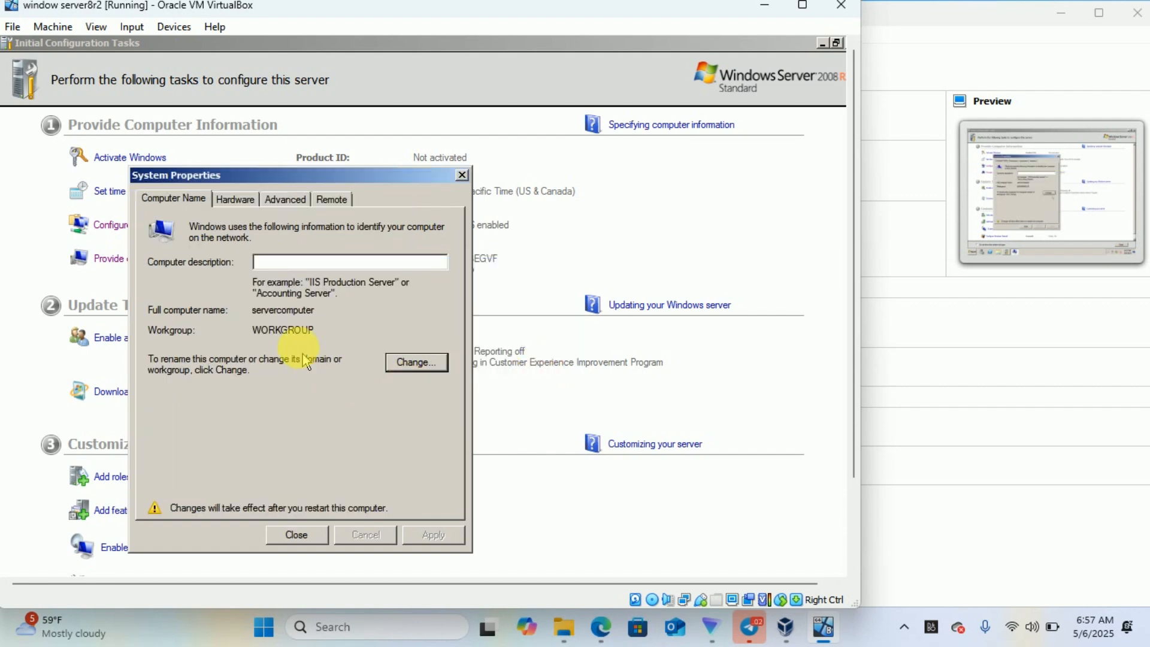
pyautogui.click(296, 535)
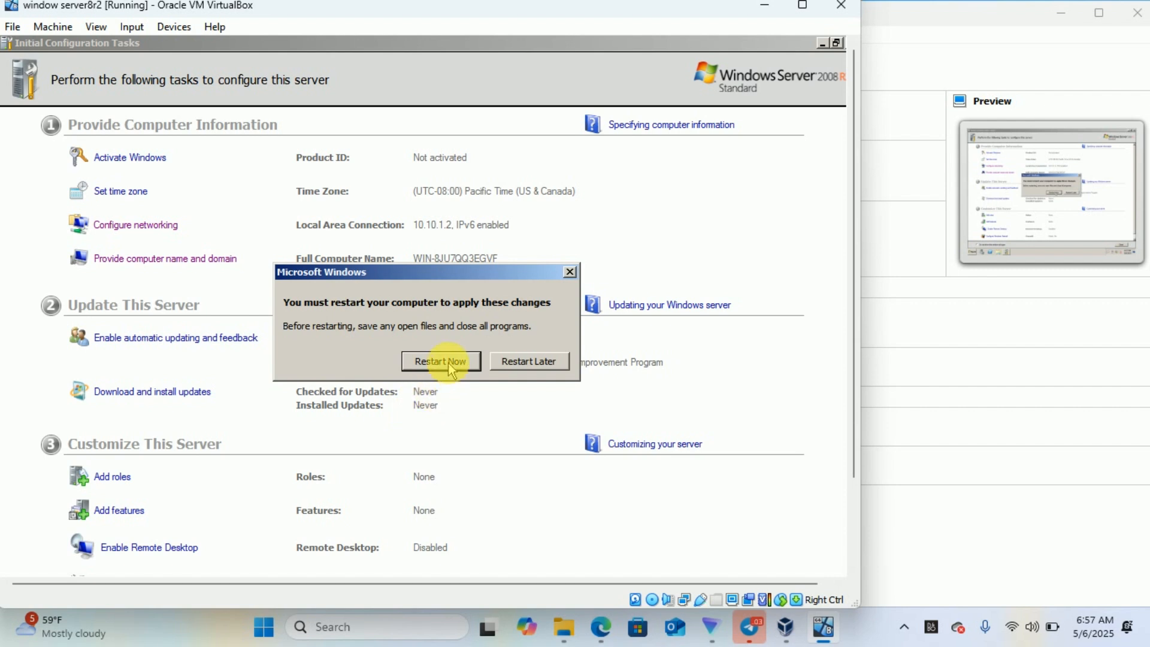
# - Restart the server now and dismiss both VirtualBox integration notices during the reboot
pyautogui.click(444, 362)
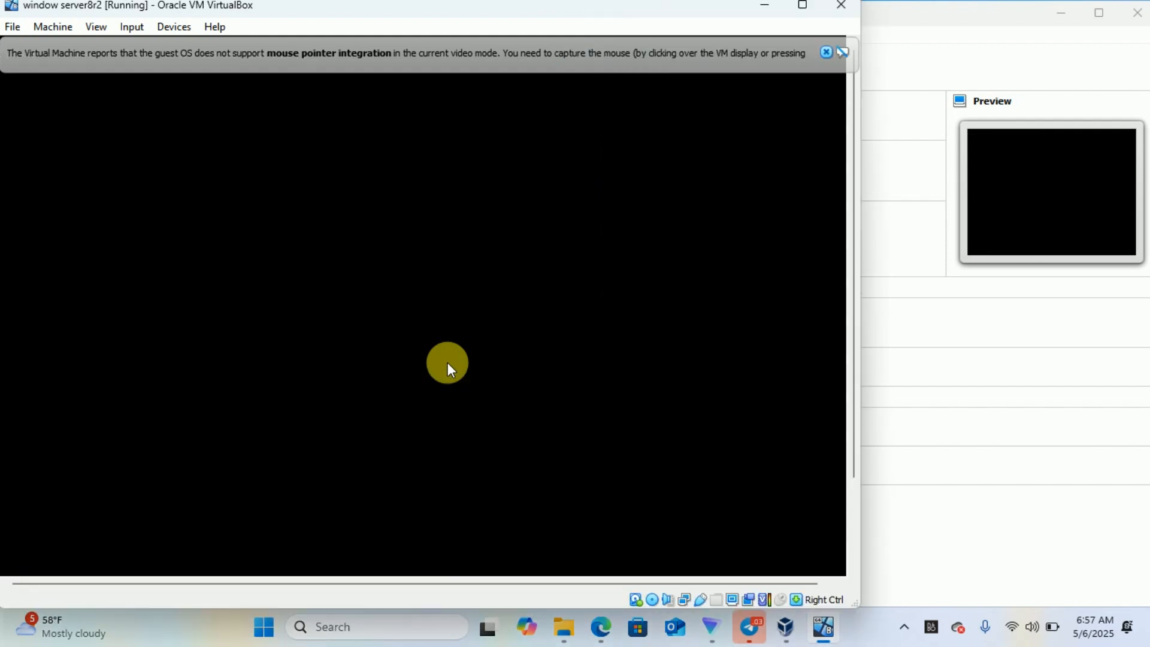
pyautogui.click(826, 52)
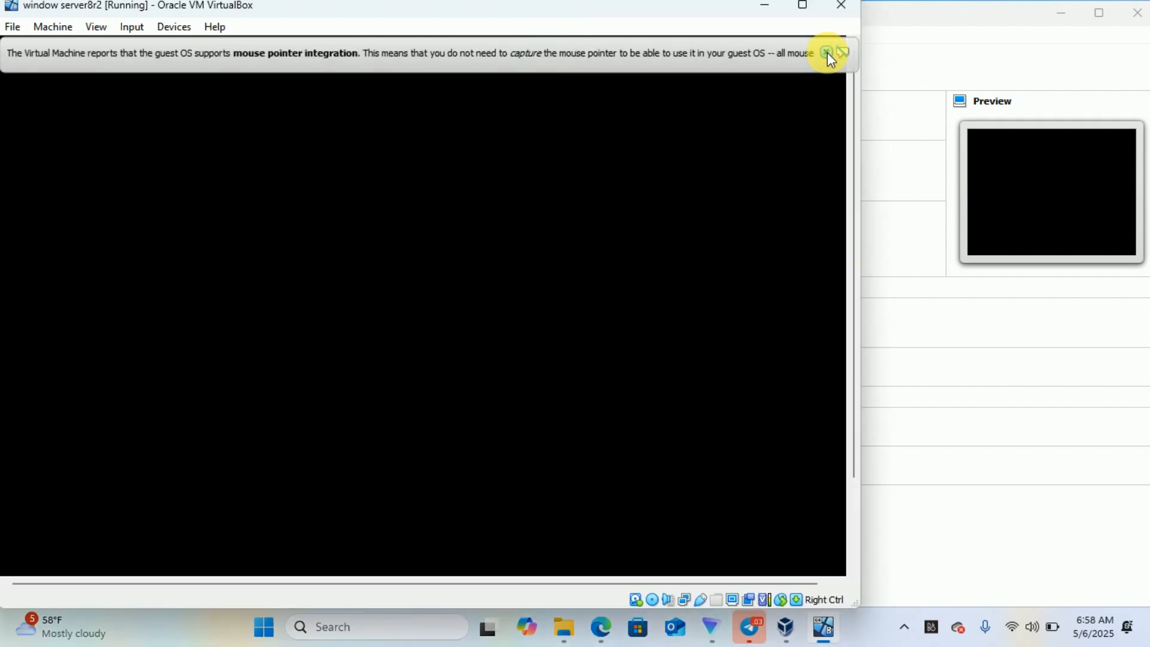
pyautogui.click(827, 53)
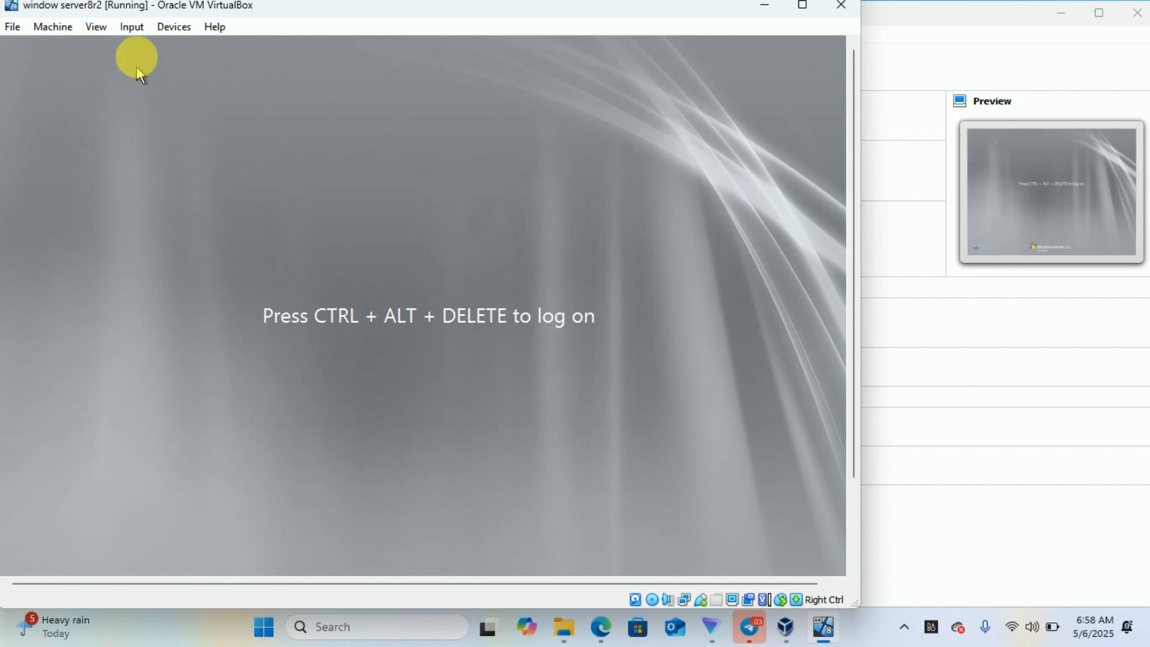
# - Send Ctrl-Alt-Del via the Input > Keyboard menu and log on with the Administrator password
pyautogui.click(133, 27)
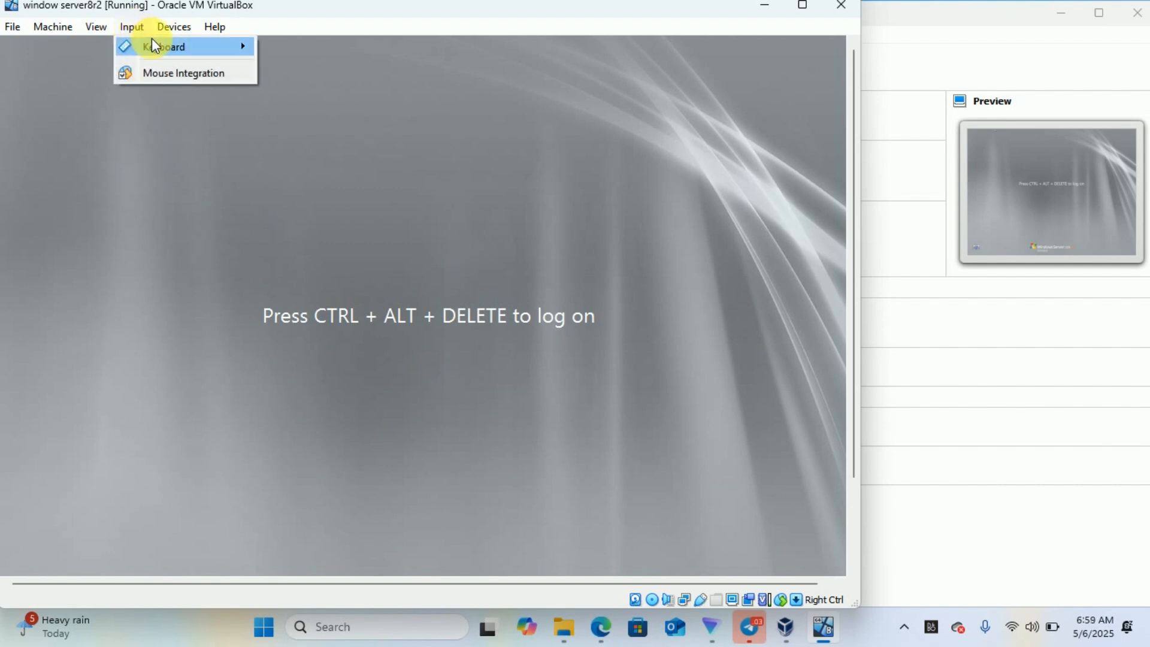
pyautogui.moveTo(190, 46)
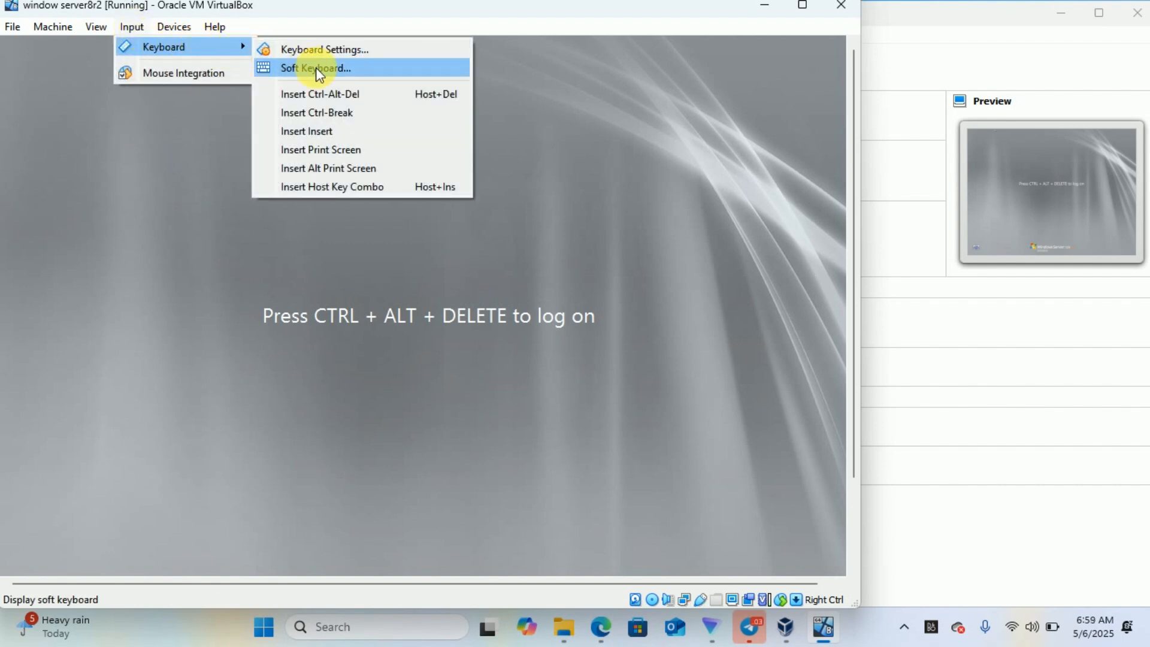
pyautogui.click(342, 94)
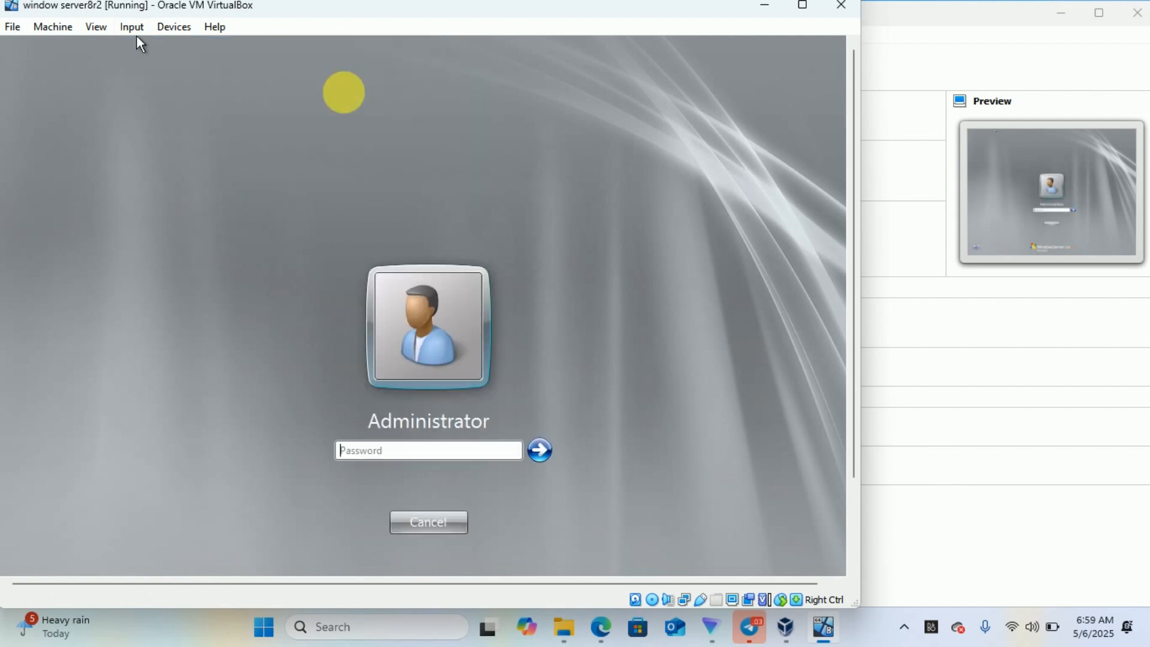
pyautogui.click(369, 453)
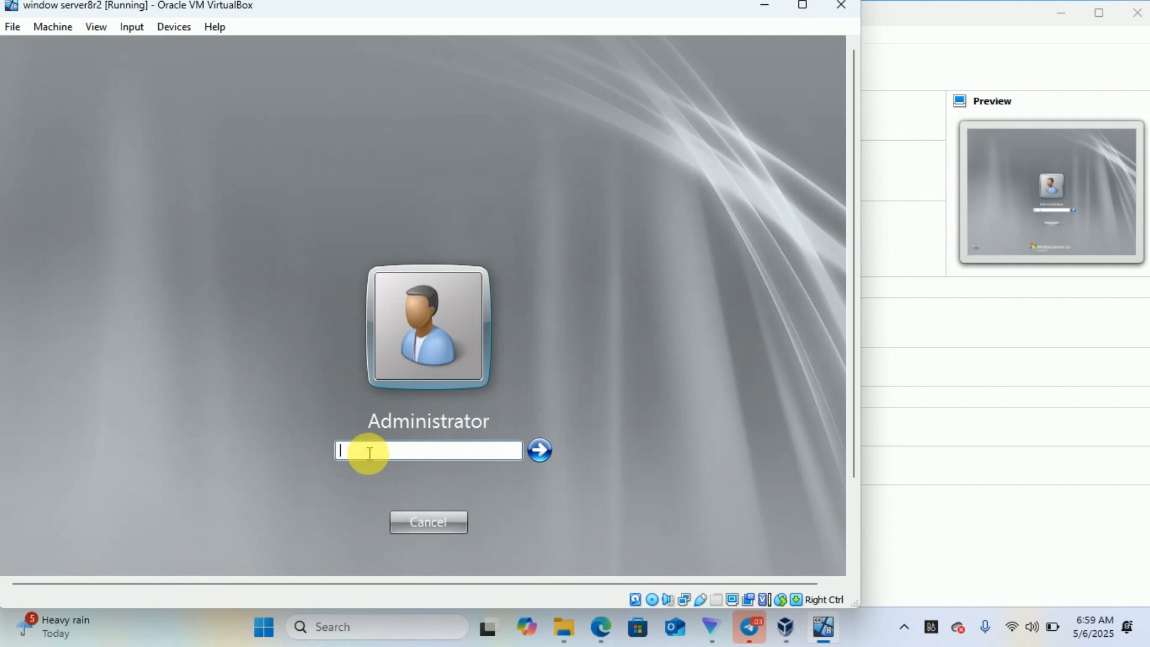
pyautogui.write('•••••••••••••')
pyautogui.press('Return')
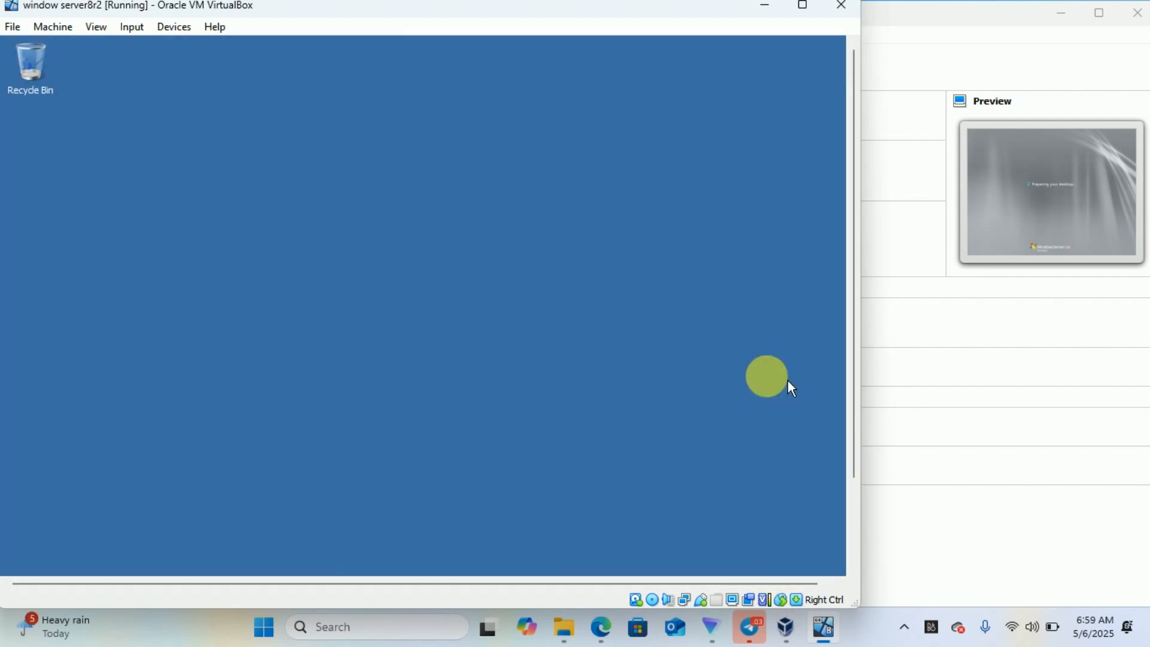
# - Scroll the VM view to show Initial Configuration Tasks listing computer name servercomputer
pyautogui.click(853, 502)
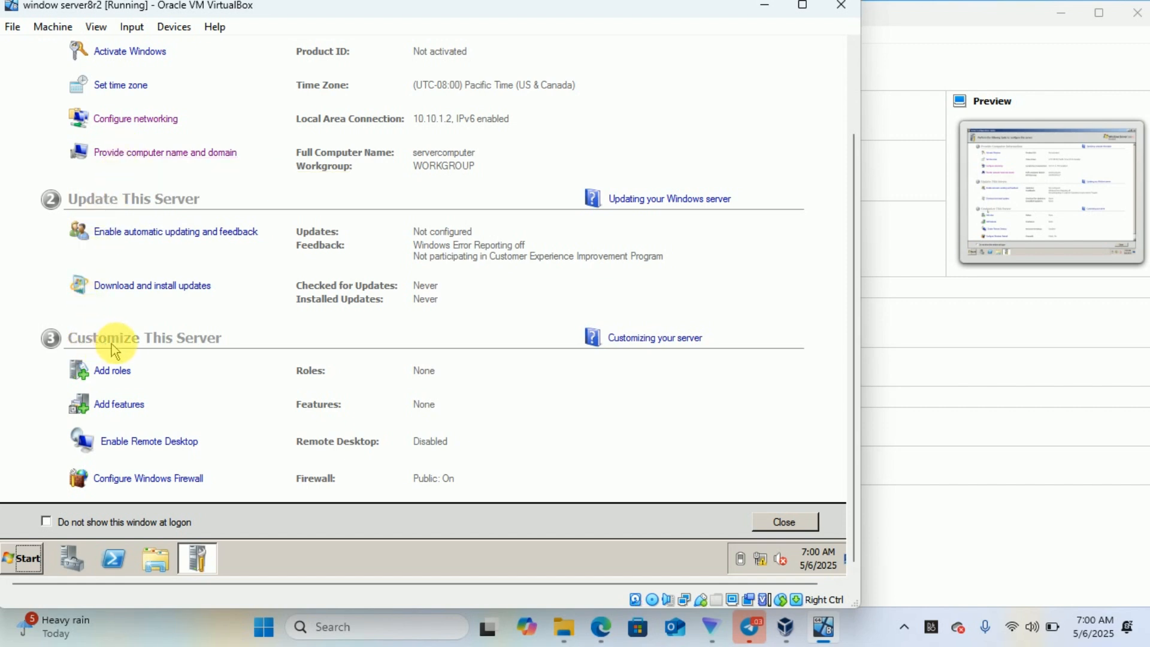
# - Add the Active Directory Domain Services role with required .NET Framework 3.5.1 features and install
pyautogui.click(106, 374)
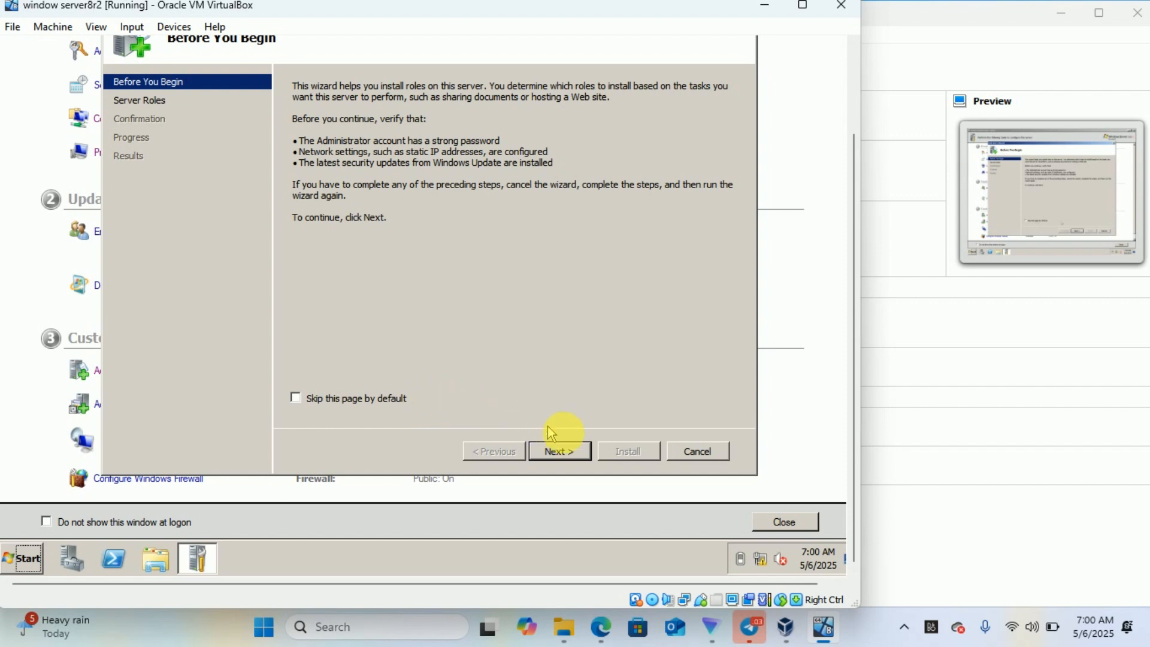
pyautogui.click(559, 454)
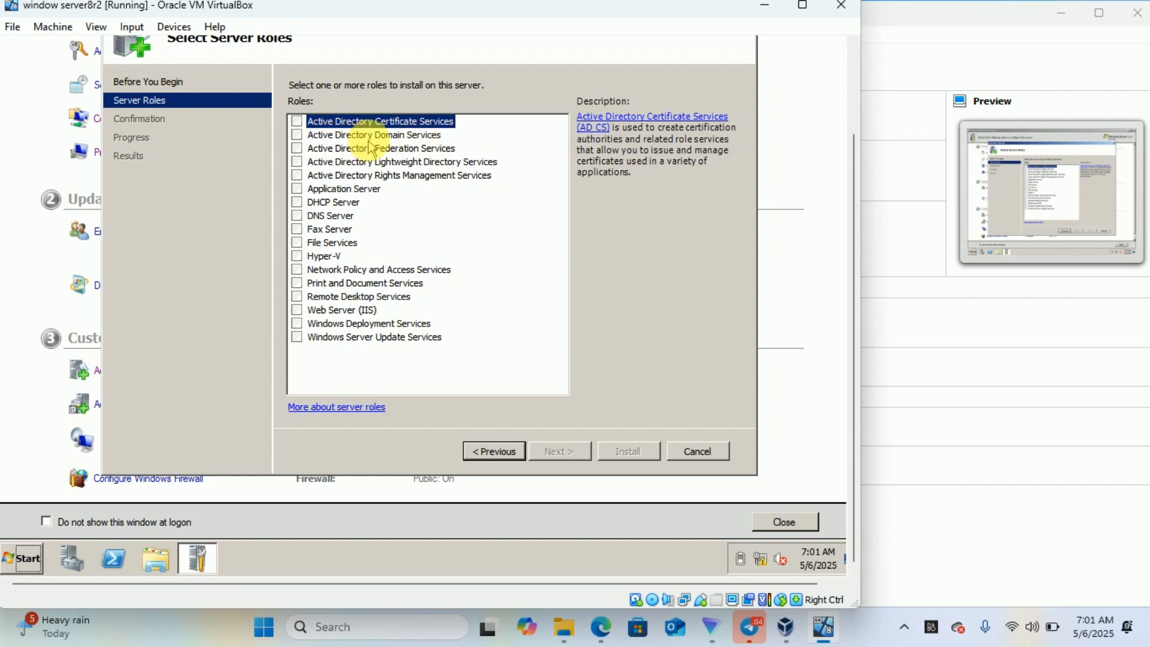
pyautogui.click(298, 136)
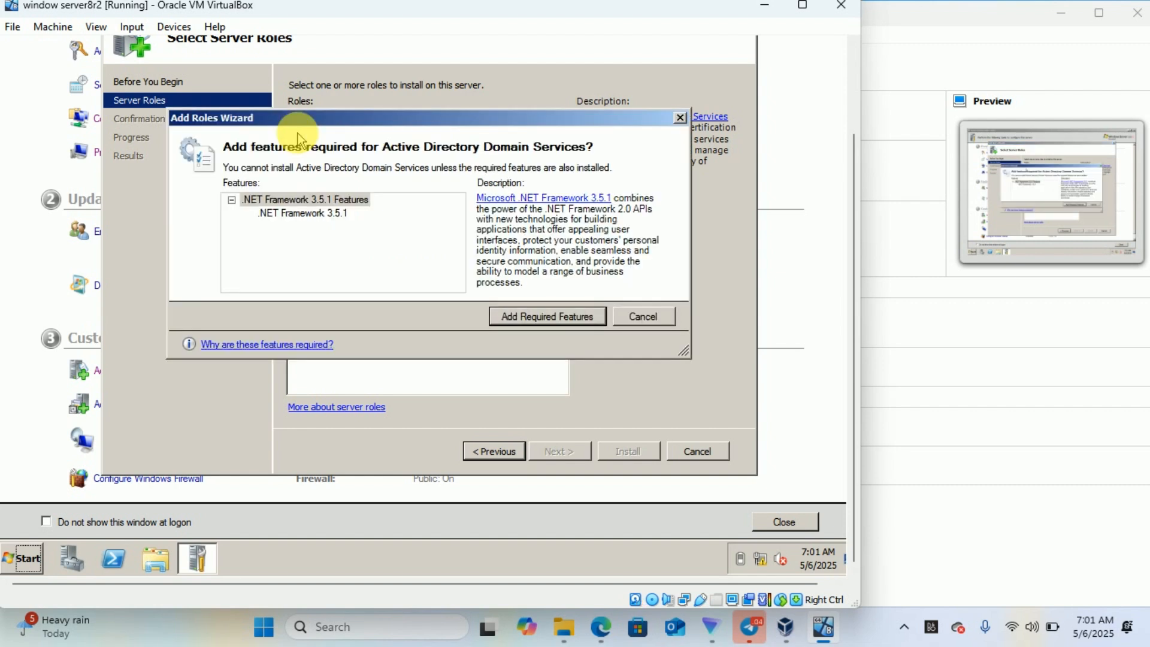
pyautogui.click(529, 326)
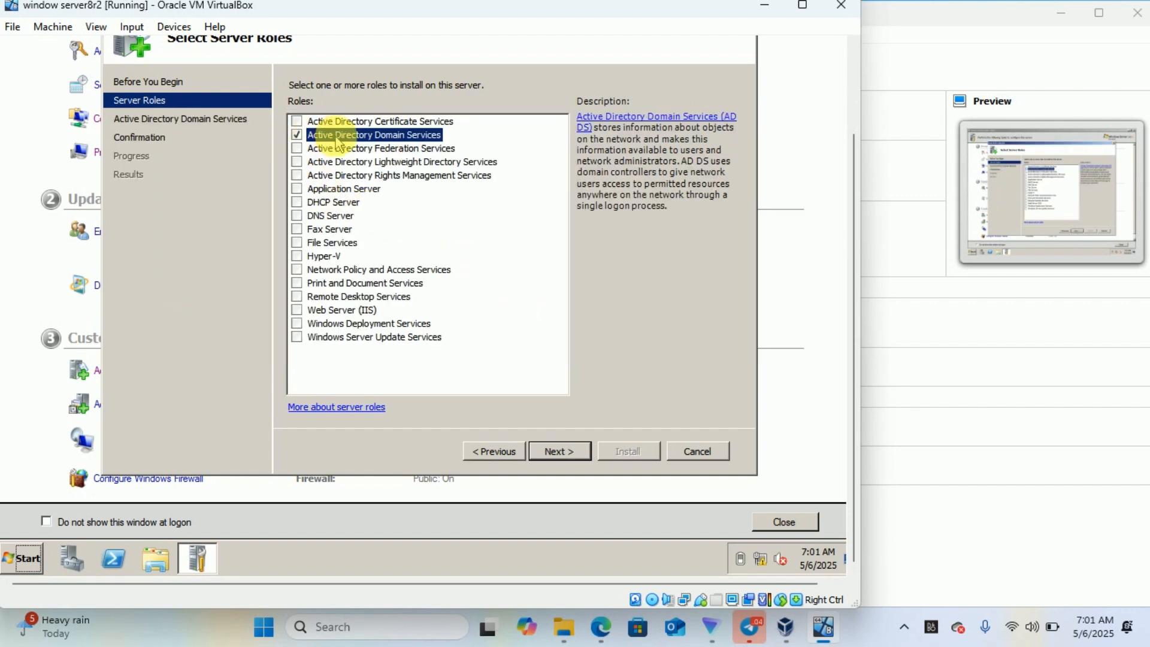
pyautogui.click(555, 454)
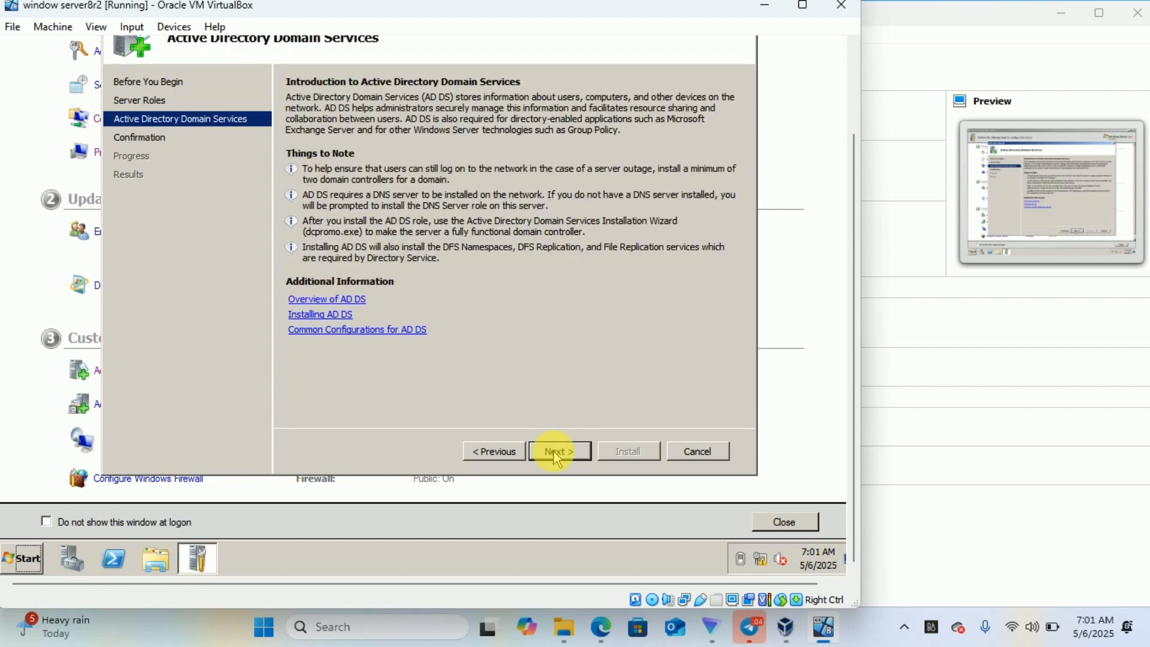
pyautogui.click(556, 454)
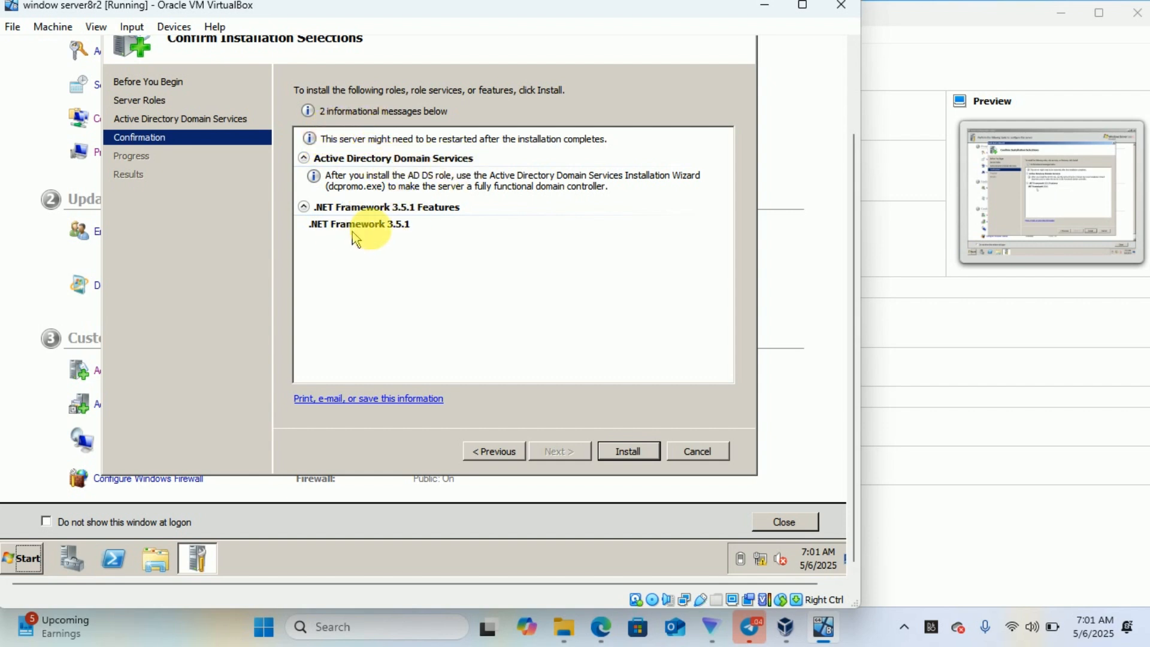
pyautogui.click(629, 455)
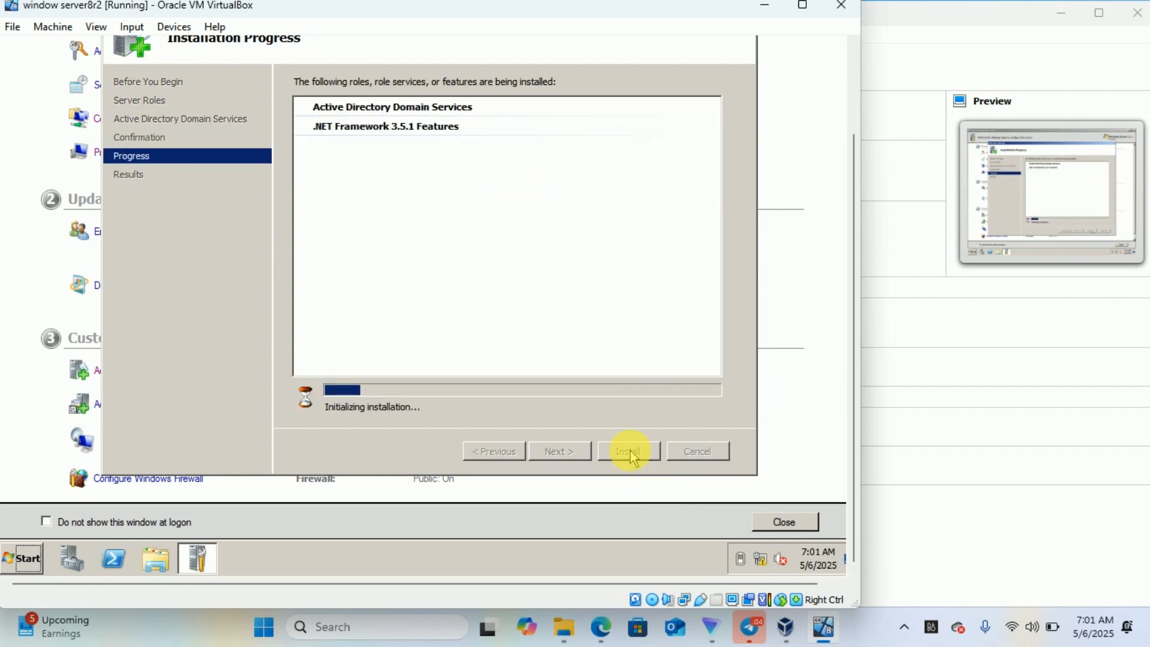
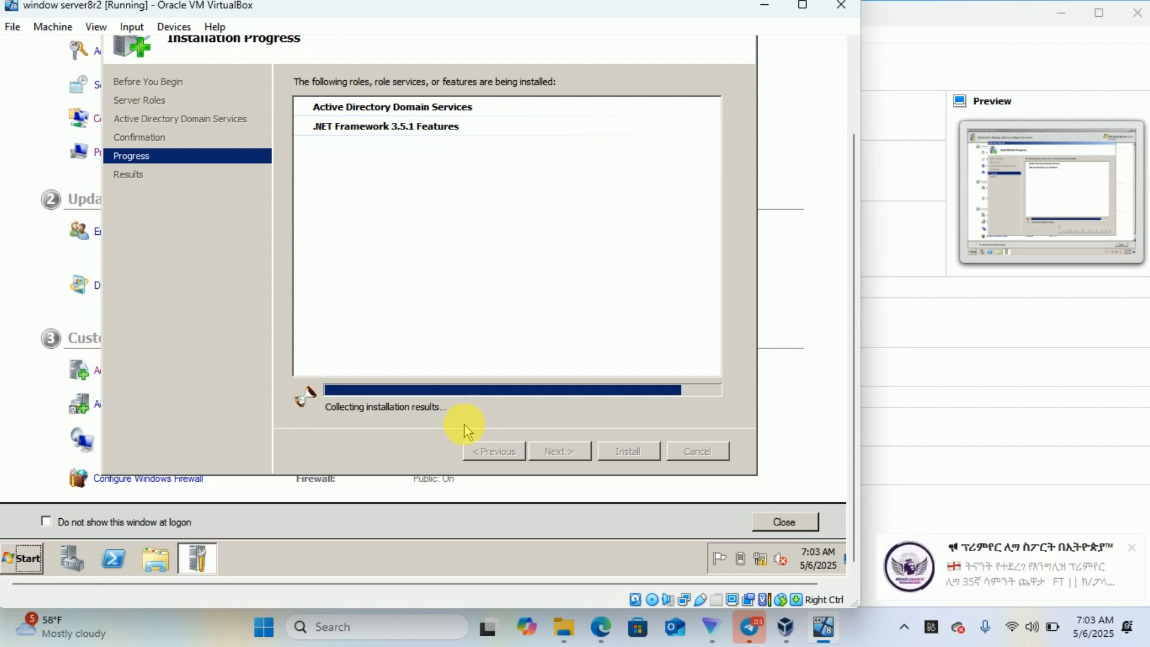
# - Dismiss the desktop notification and close the Add Roles wizard once AD DS installation finishes
pyautogui.click(1135, 550)
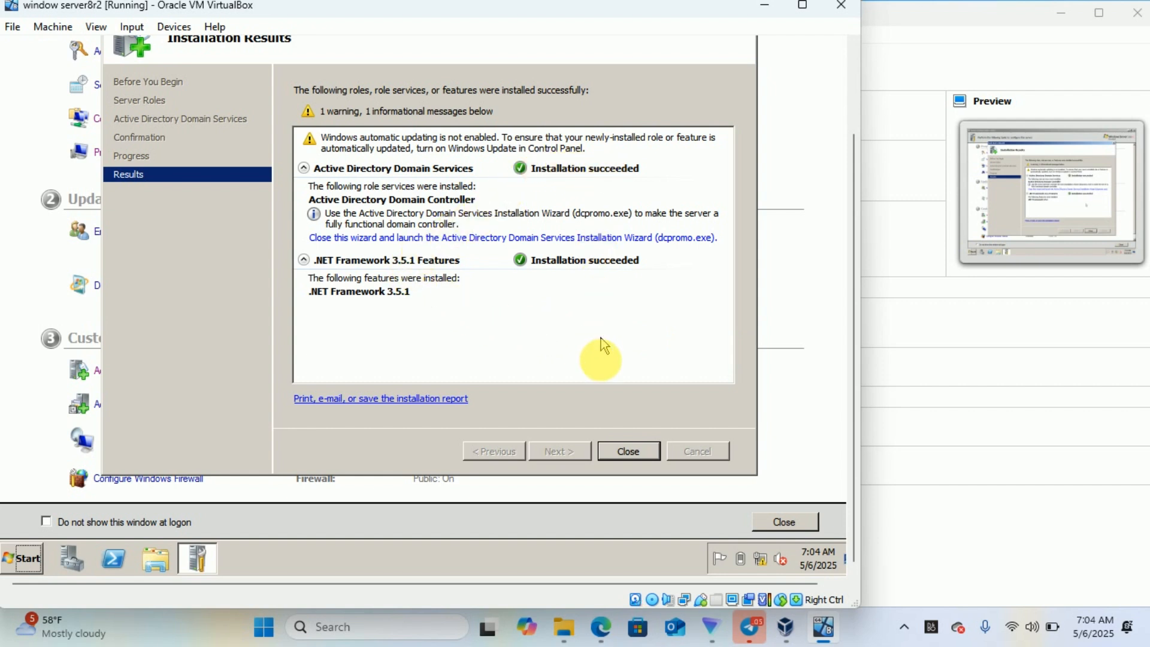
pyautogui.click(627, 451)
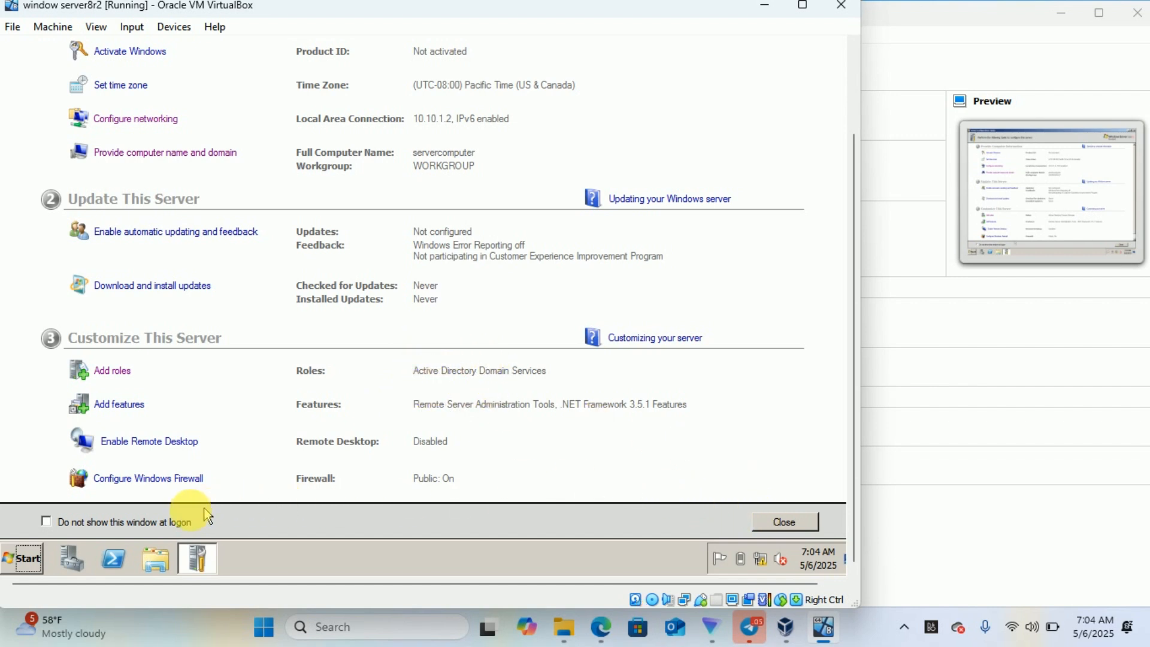
# - Search the Start menu for dcpromo and launch it
pyautogui.click(25, 560)
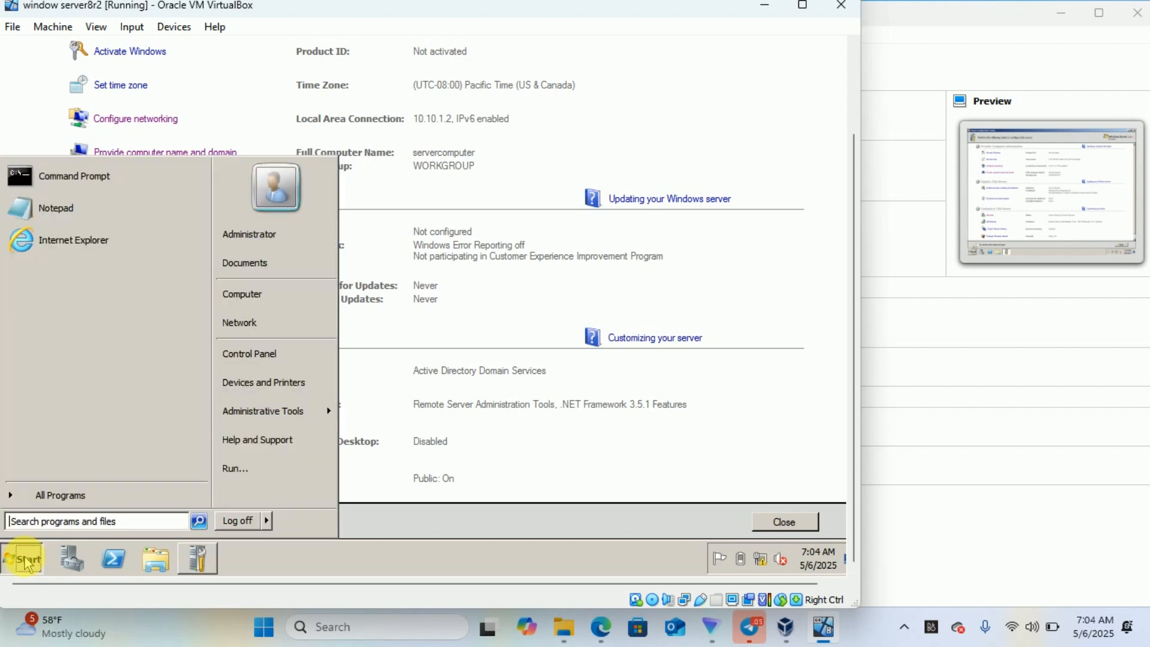
pyautogui.click(48, 520)
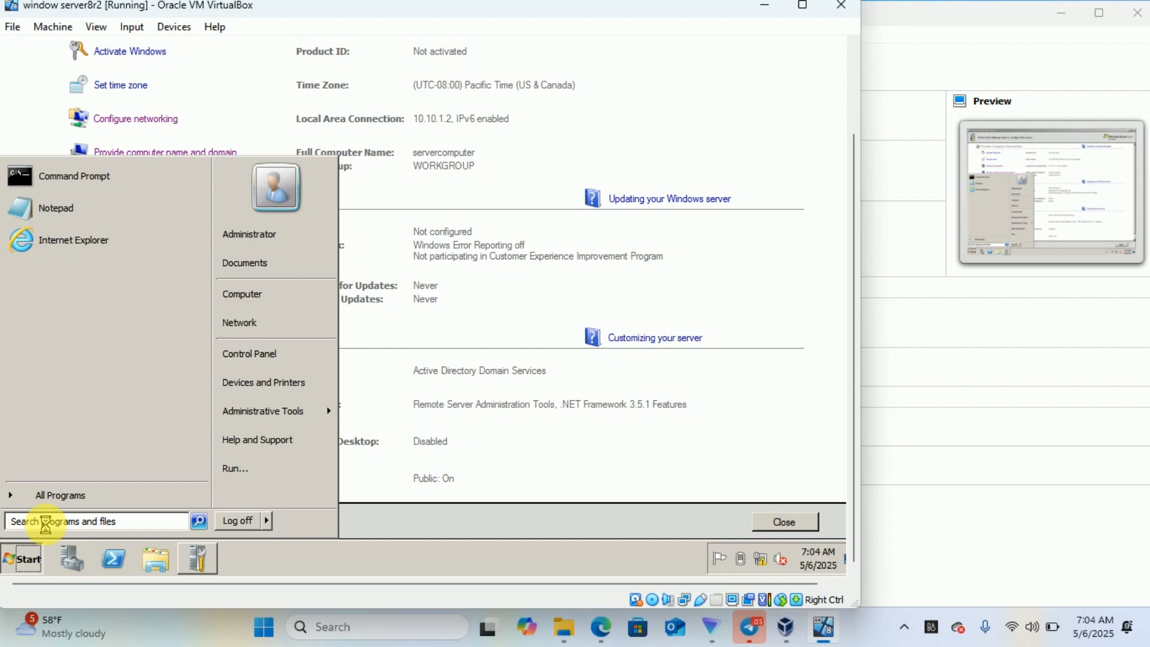
pyautogui.write('dc')
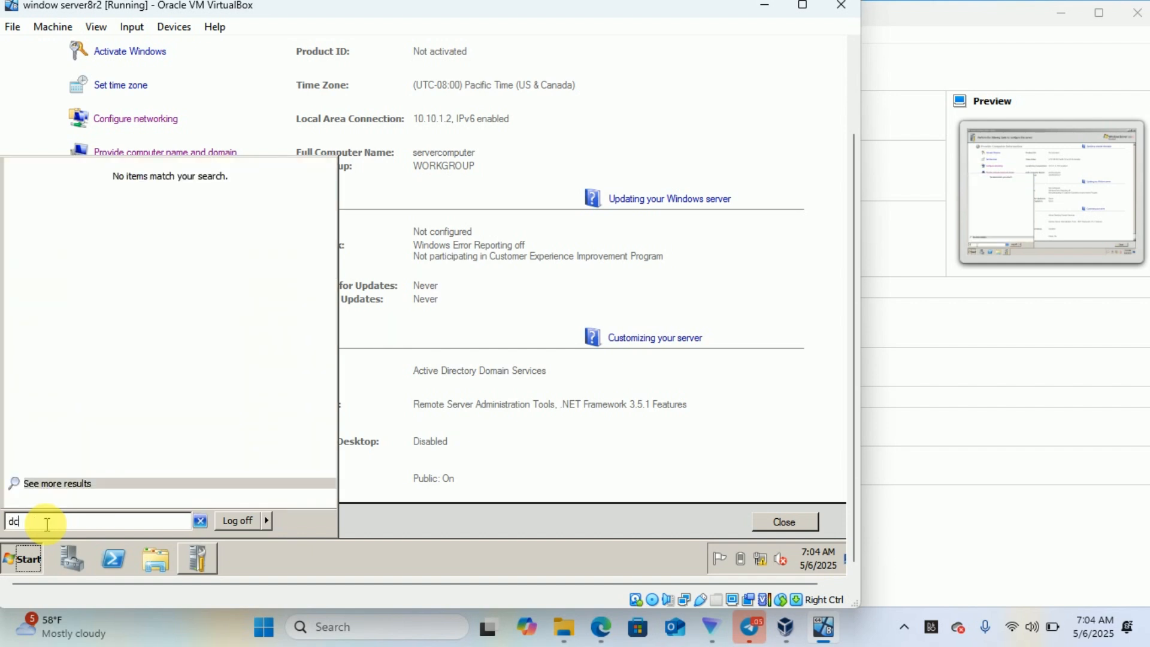
pyautogui.write('pr')
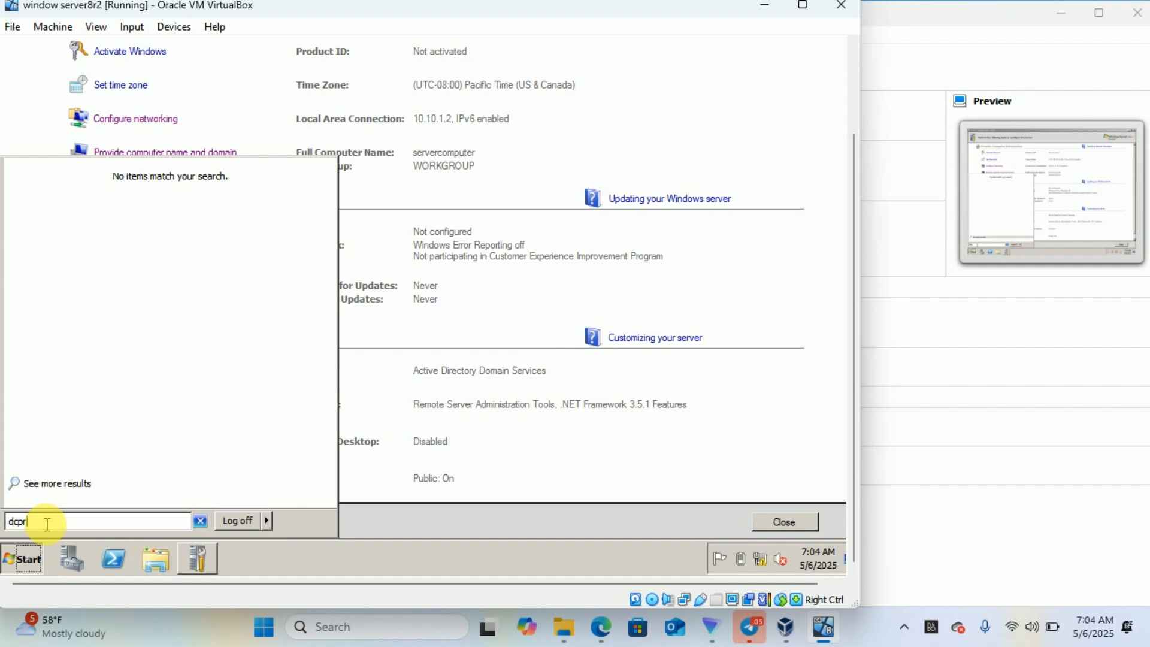
pyautogui.write('omo')
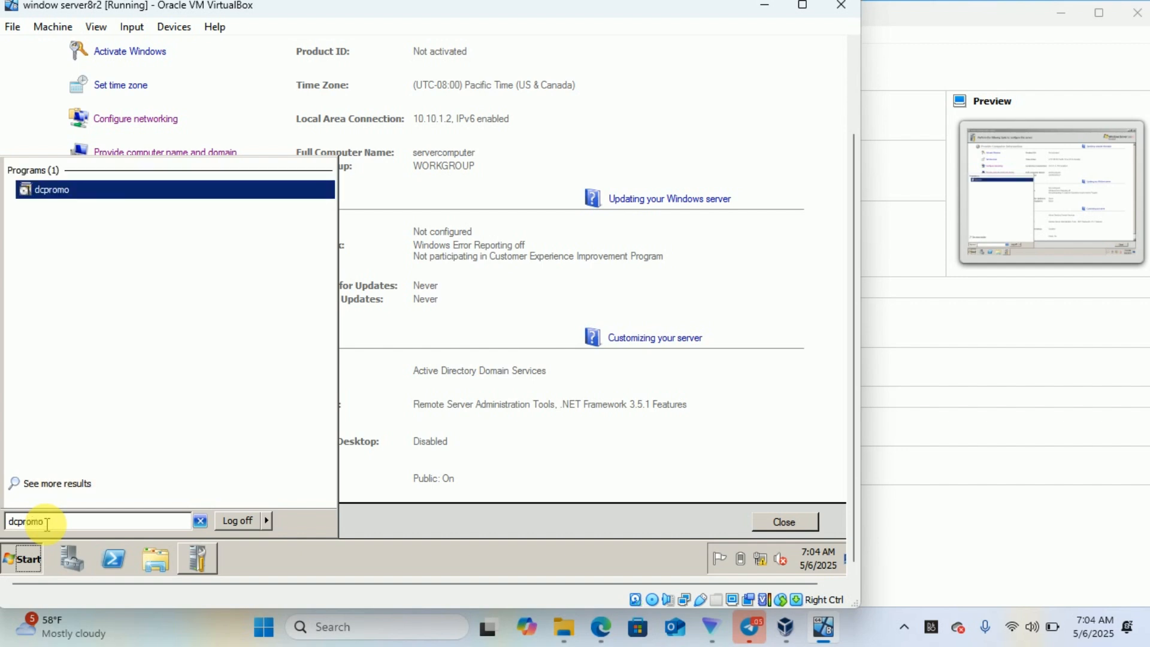
pyautogui.click(71, 196)
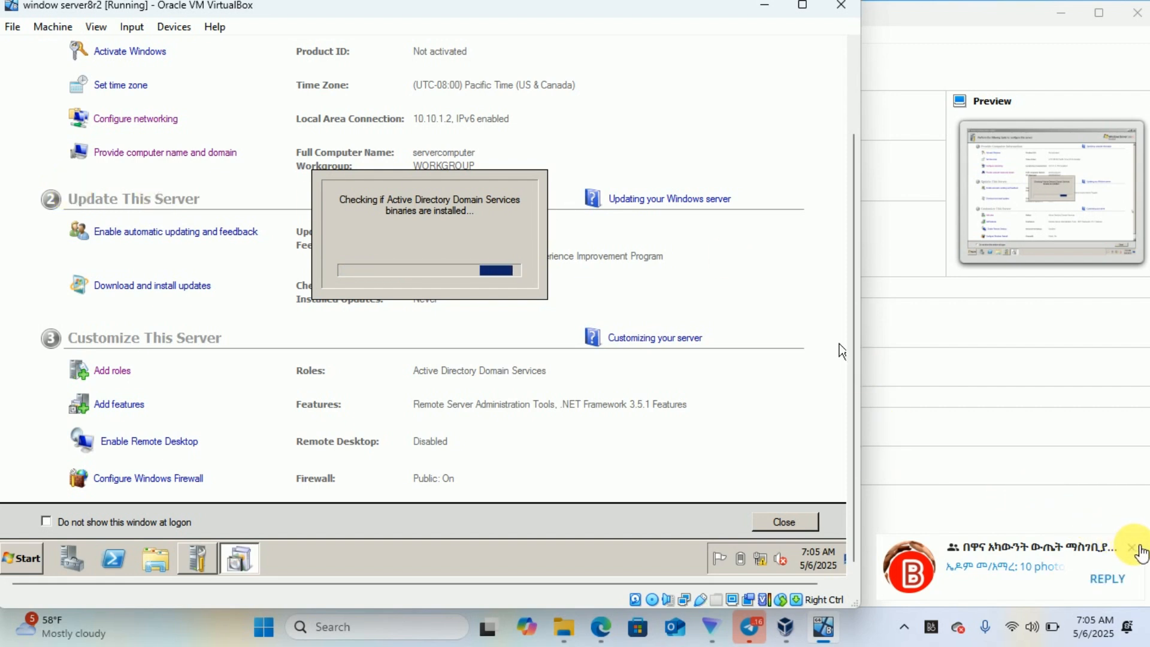
# - Dismiss notifications and advance past the wizard's Welcome and Operating System Compatibility pages
pyautogui.click(1134, 550)
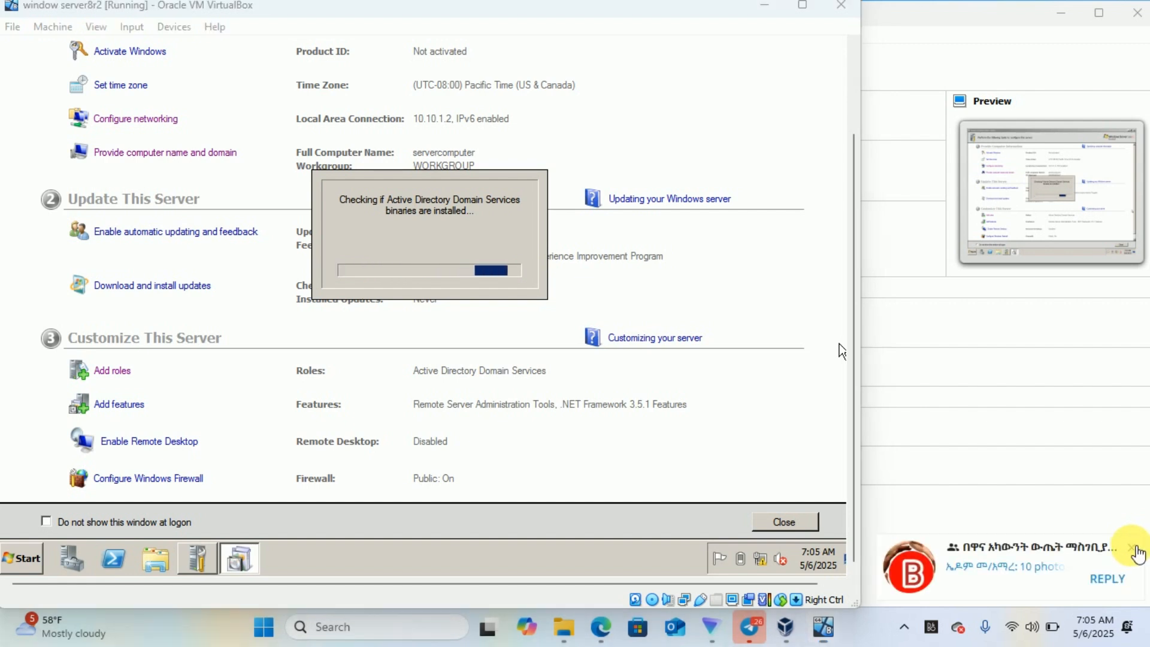
pyautogui.click(1134, 548)
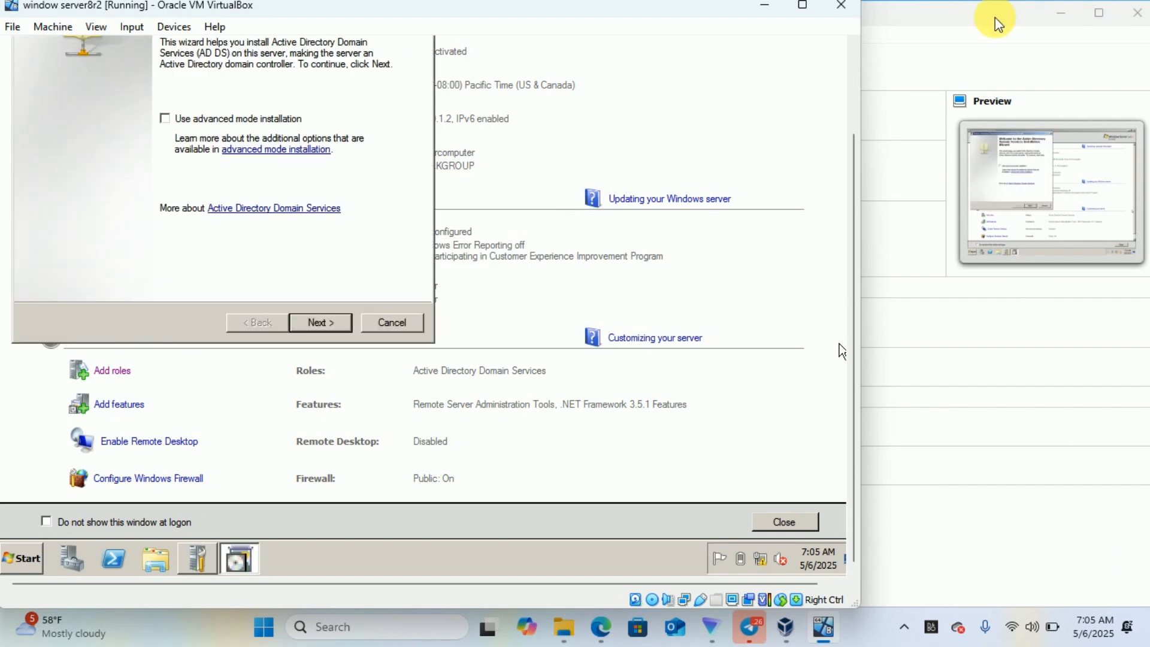
pyautogui.click(853, 63)
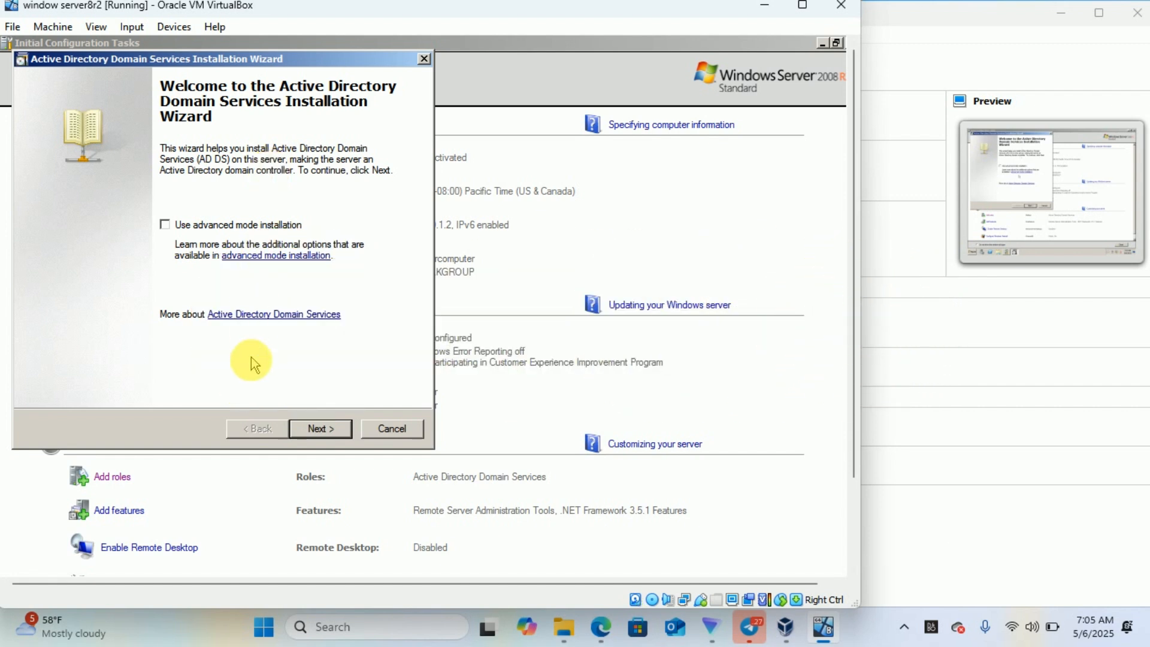
pyautogui.click(319, 429)
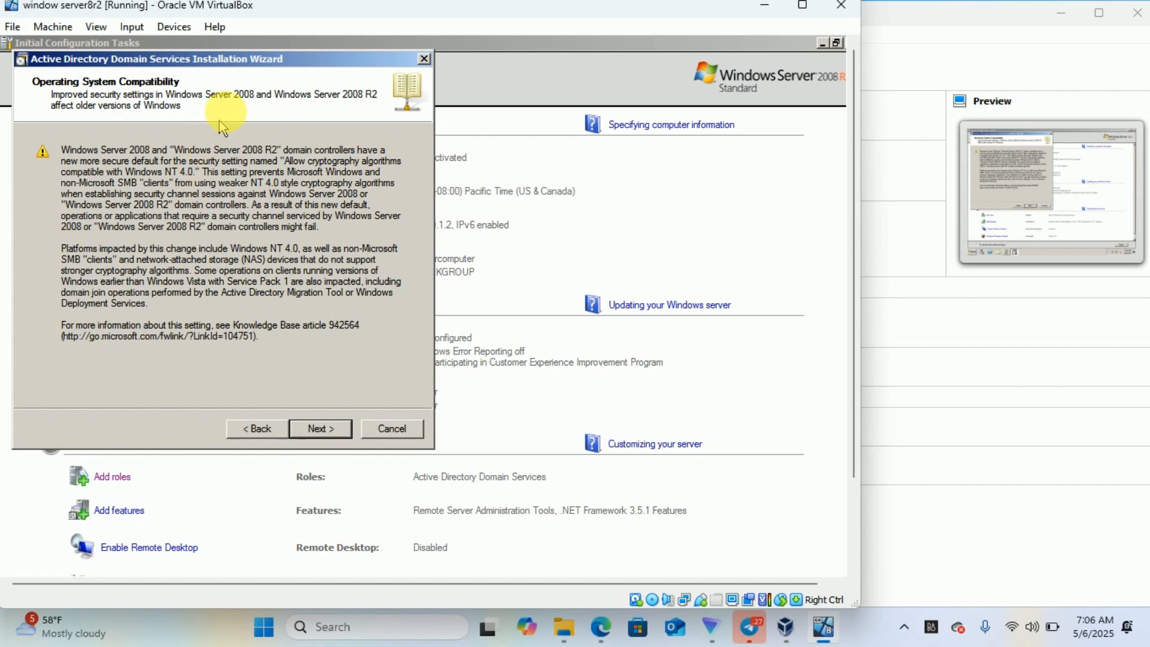
pyautogui.click(320, 434)
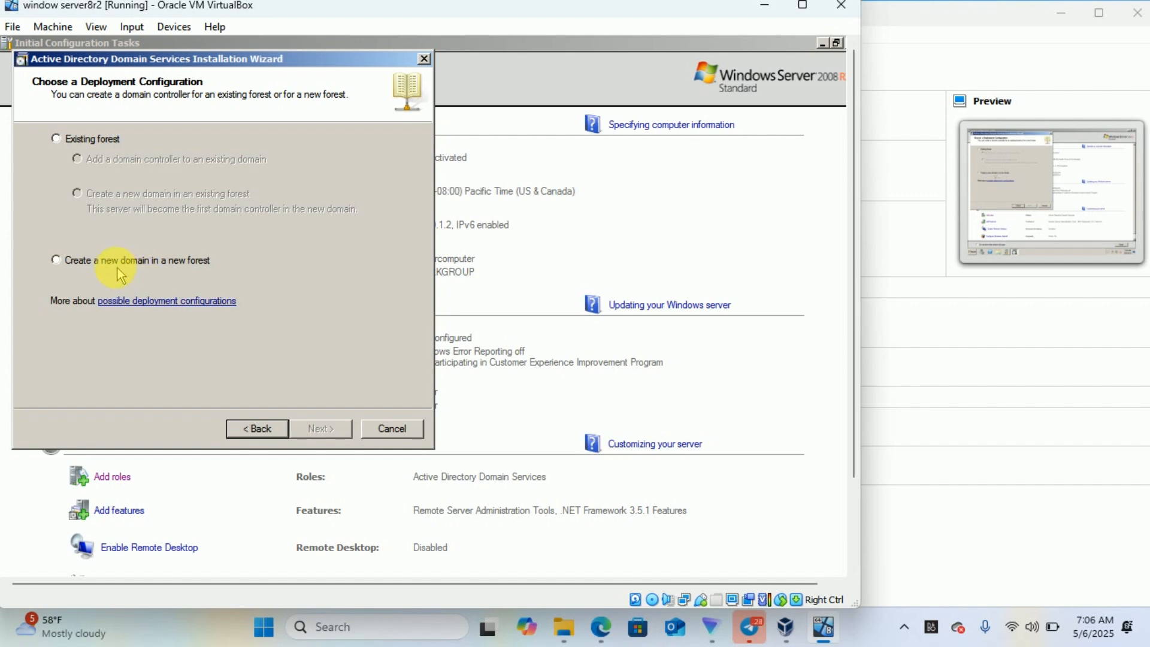
# - Choose a new domain in a new forest with ict.com as the forest root FQDN
pyautogui.click(56, 260)
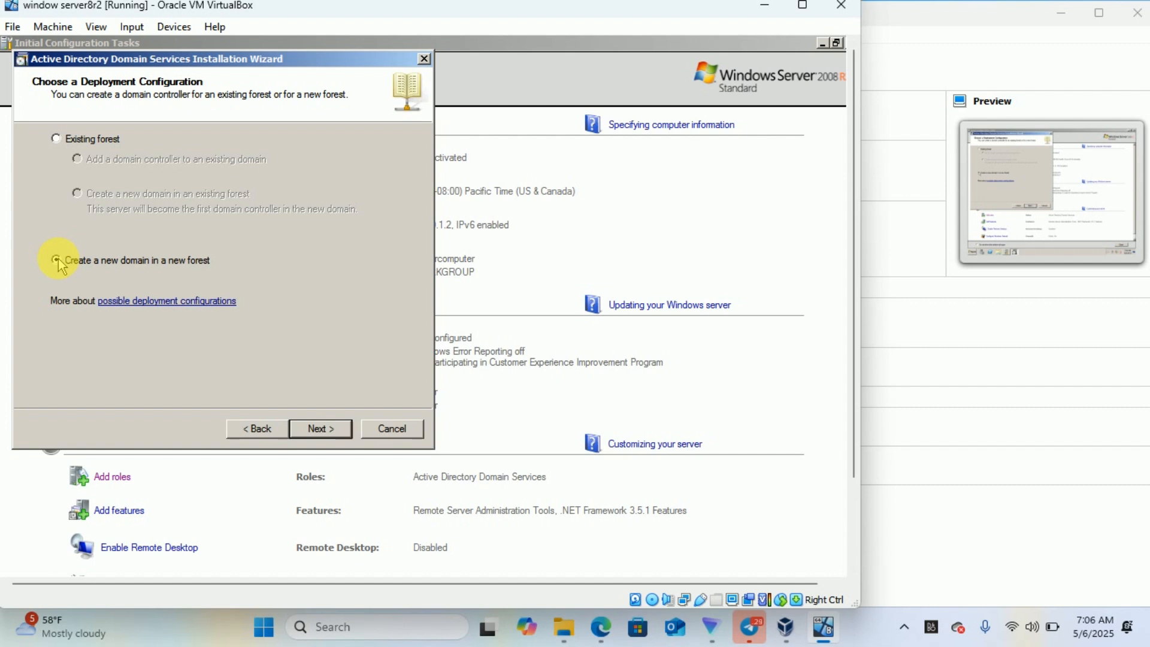
pyautogui.click(316, 429)
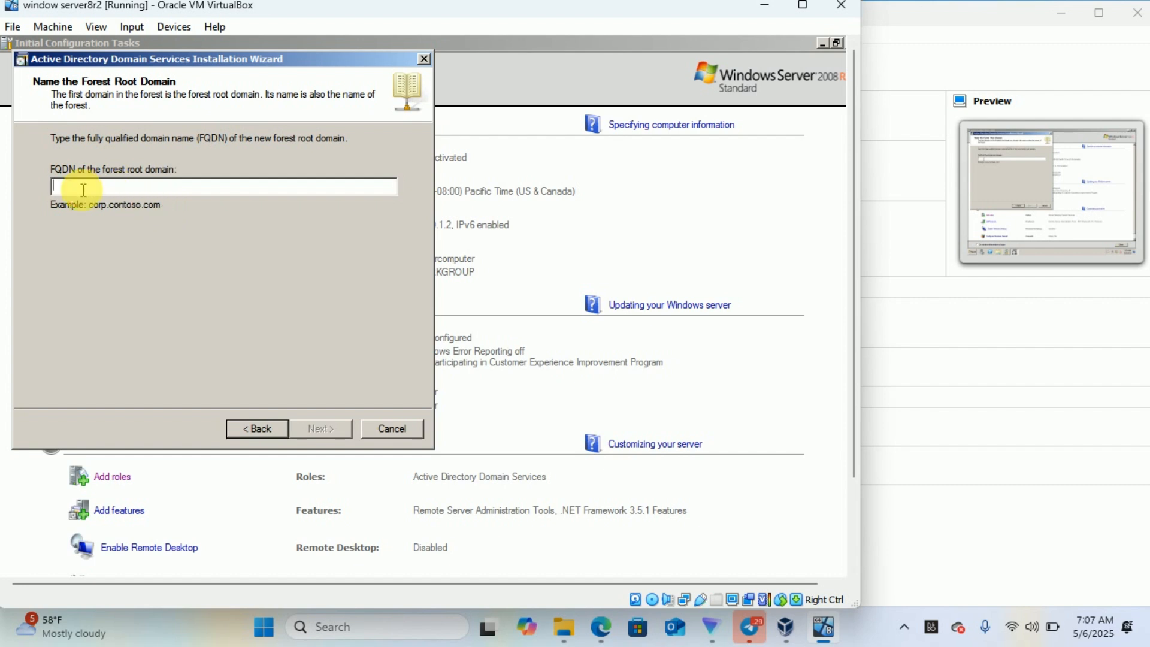
pyautogui.write('ict')
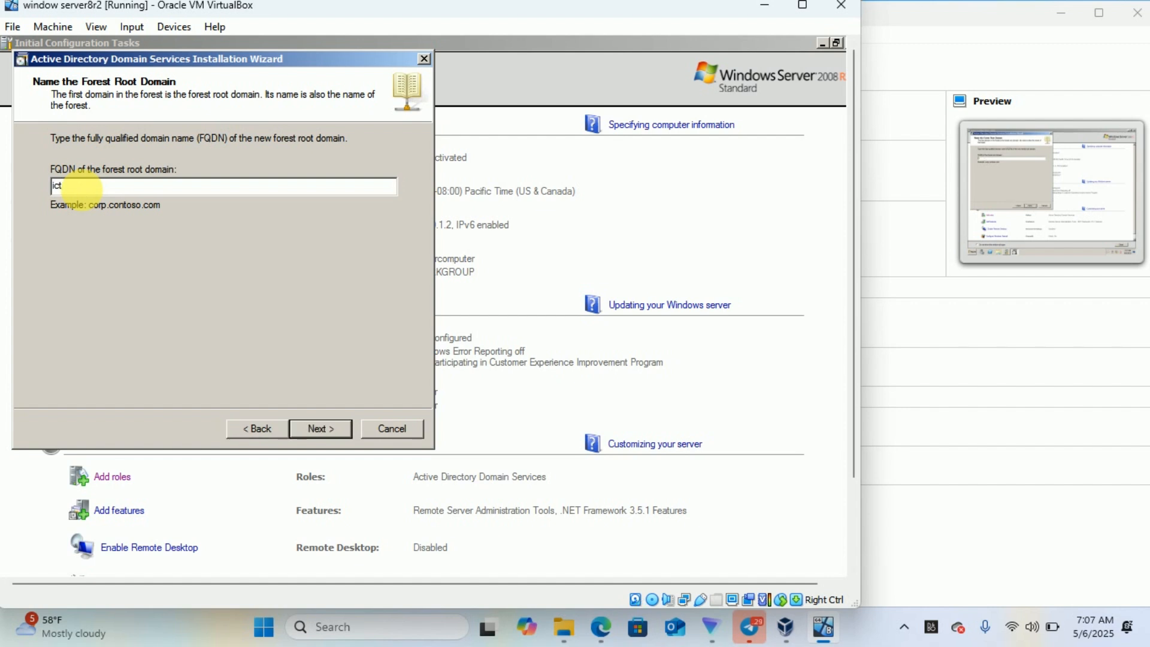
pyautogui.write('.com')
pyautogui.click(315, 439)
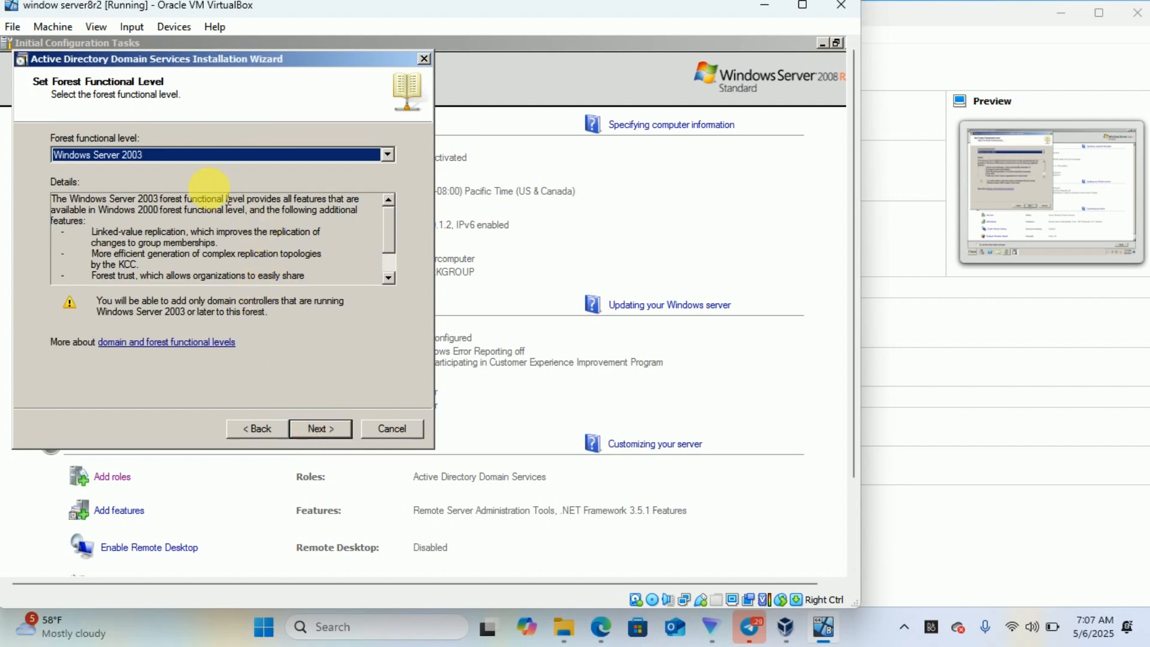
# - Set the forest functional level to Windows Server 2008 R2
pyautogui.click(171, 156)
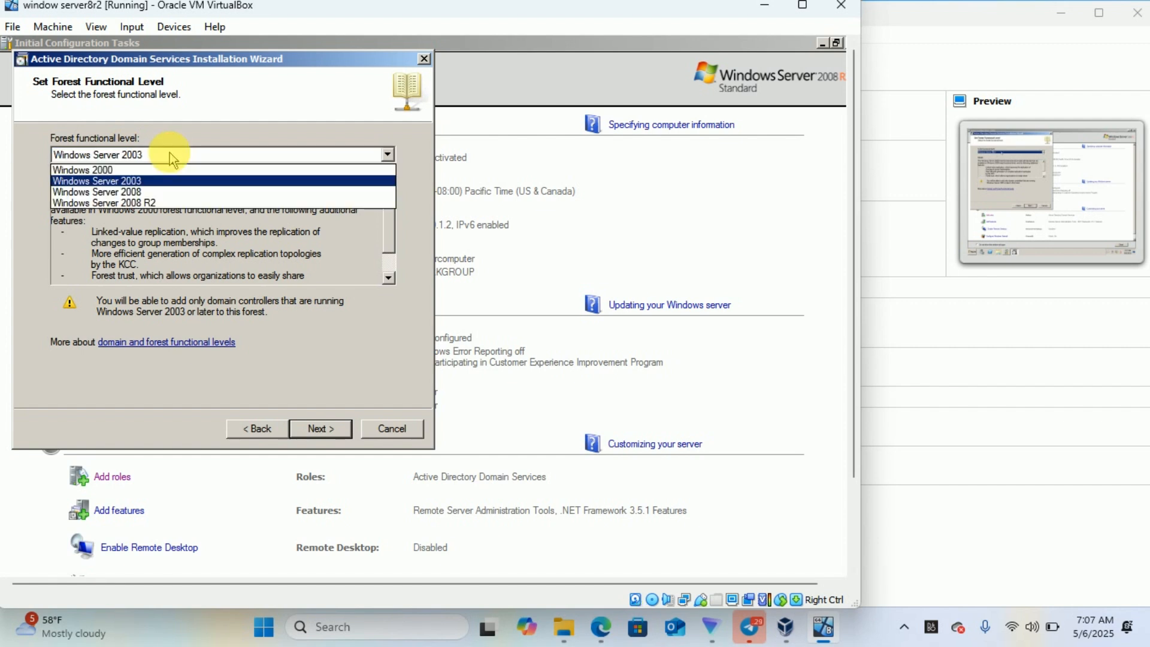
pyautogui.click(160, 204)
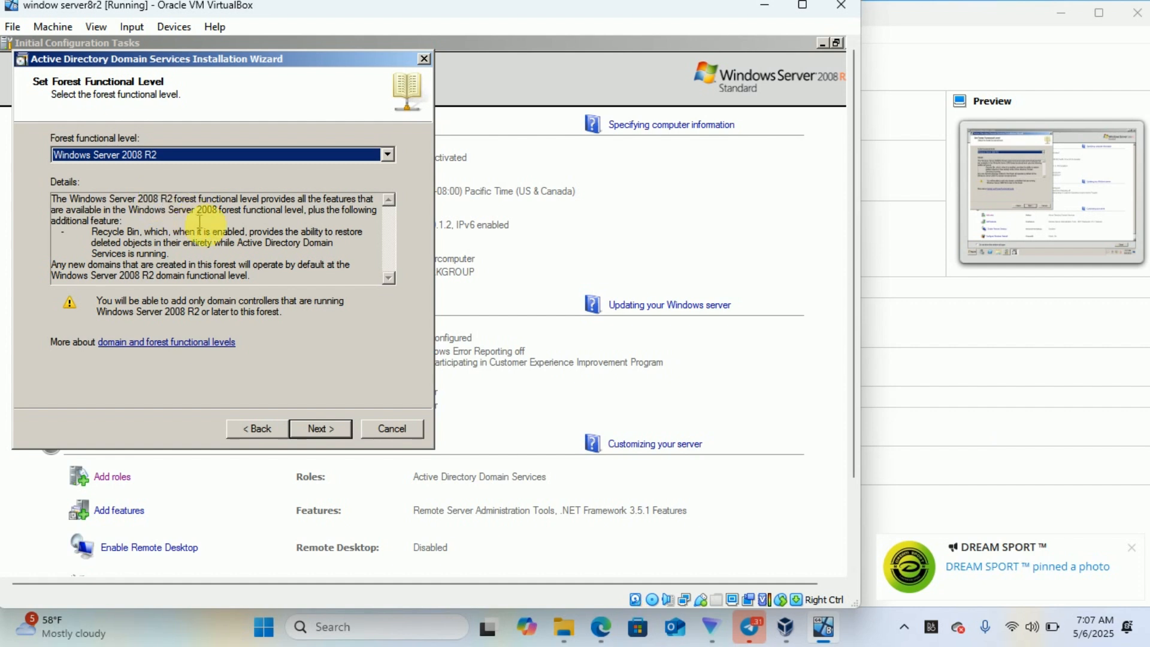
pyautogui.click(315, 430)
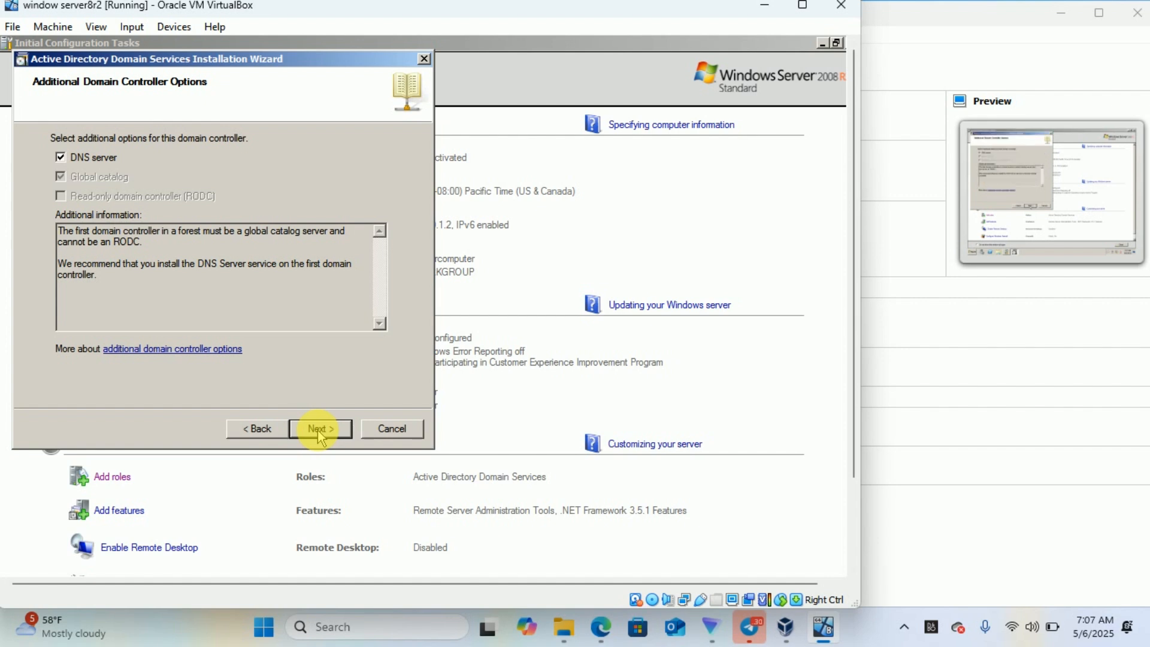
# - Keep DNS server included, accept the delegation warning, and keep default database, log and SYSVOL folders
pyautogui.click(61, 157)
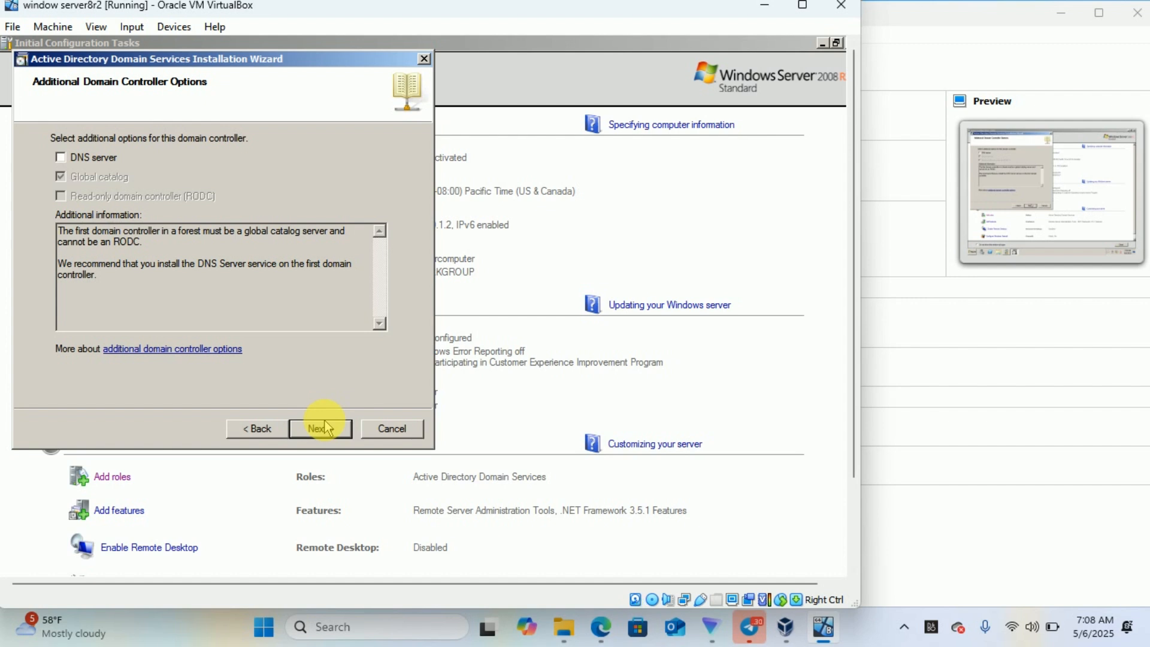
pyautogui.click(60, 158)
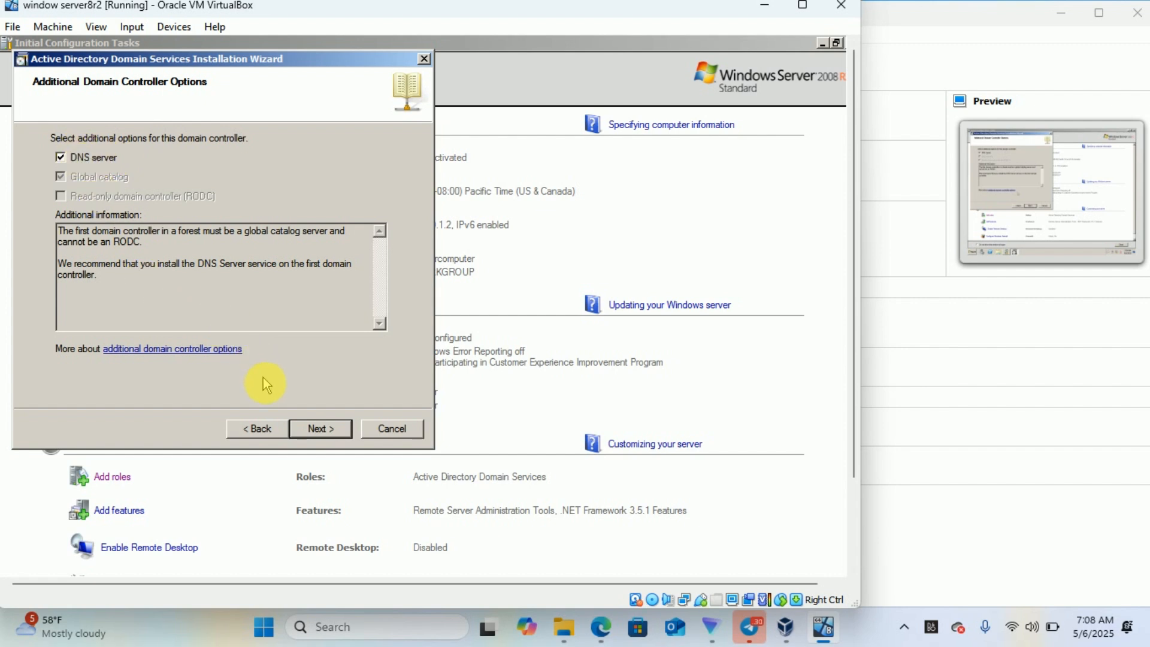
pyautogui.click(323, 429)
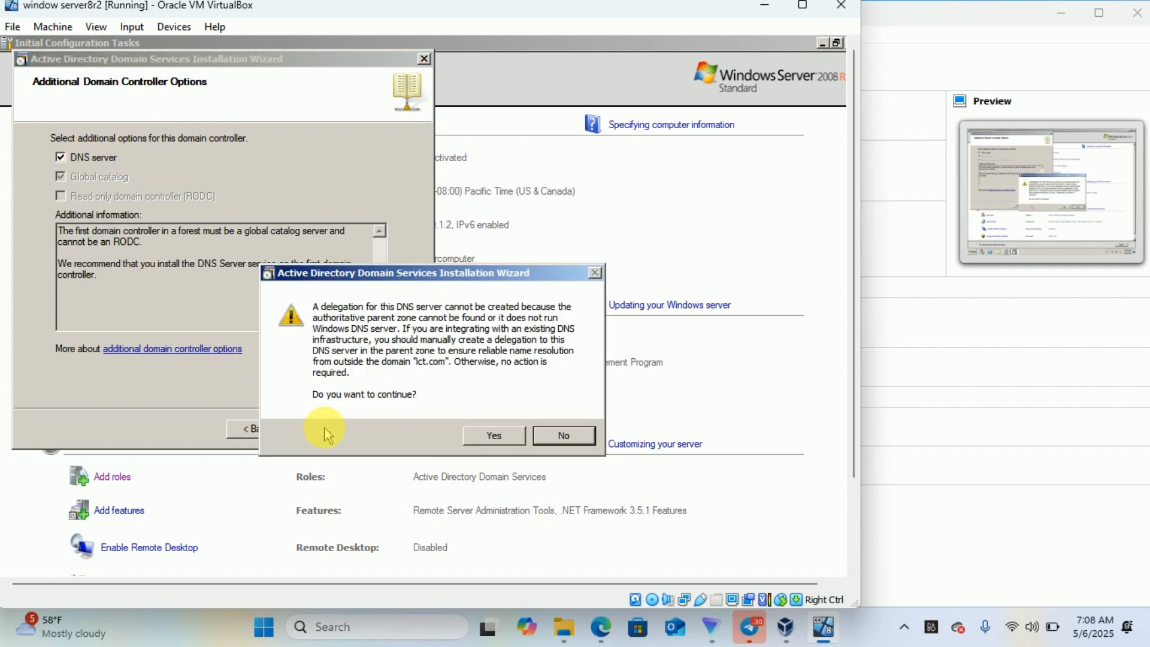
pyautogui.click(494, 440)
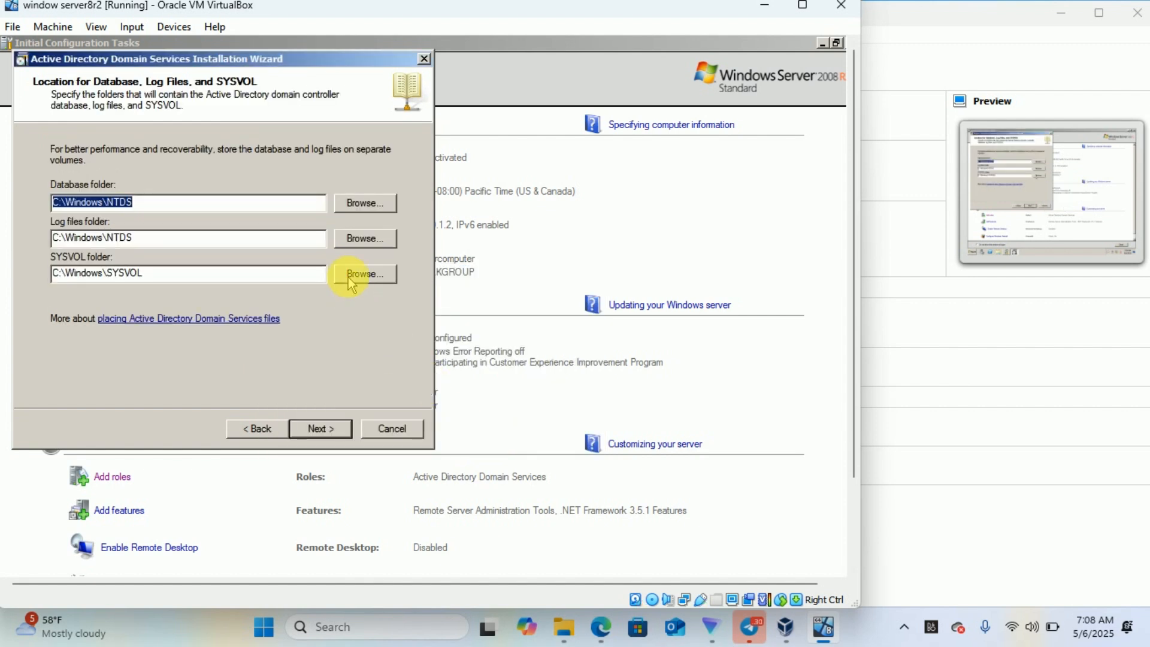
pyautogui.click(320, 429)
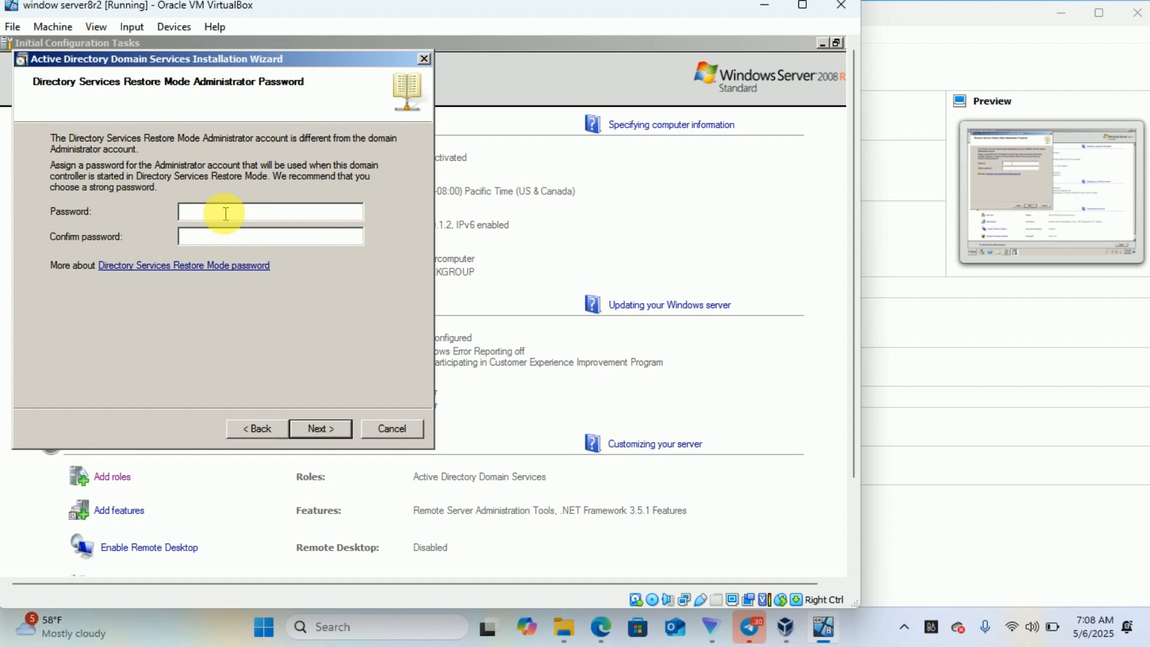
# - Enter and confirm the Directory Services Restore Mode administrator password
pyautogui.write('Password')
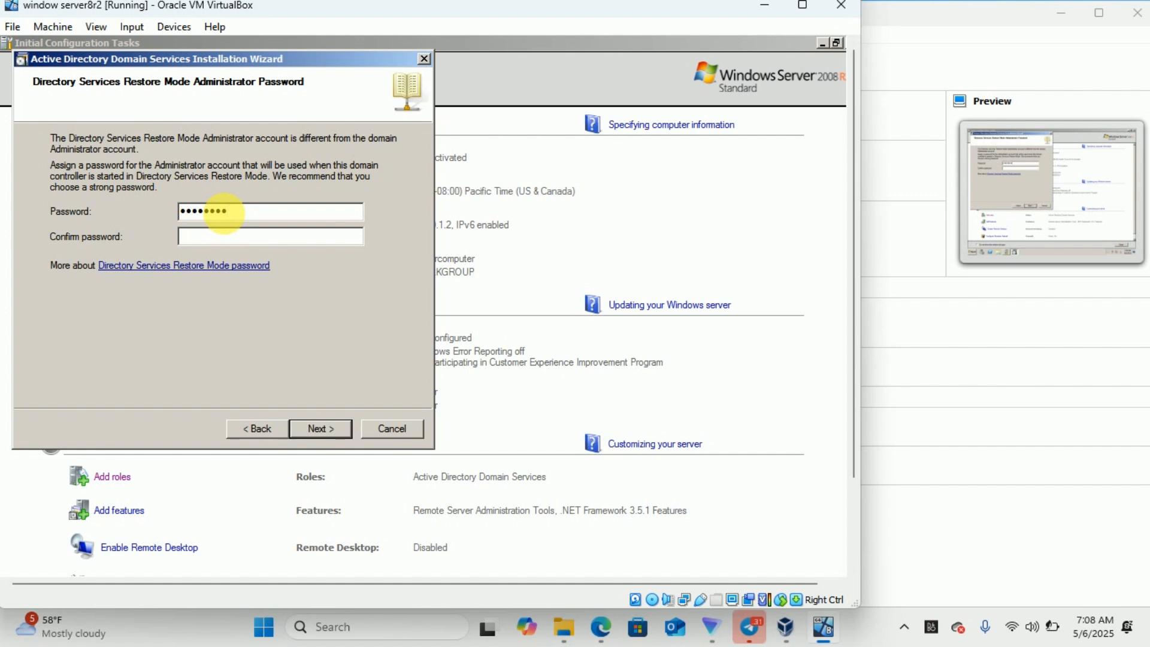
pyautogui.write('112345')
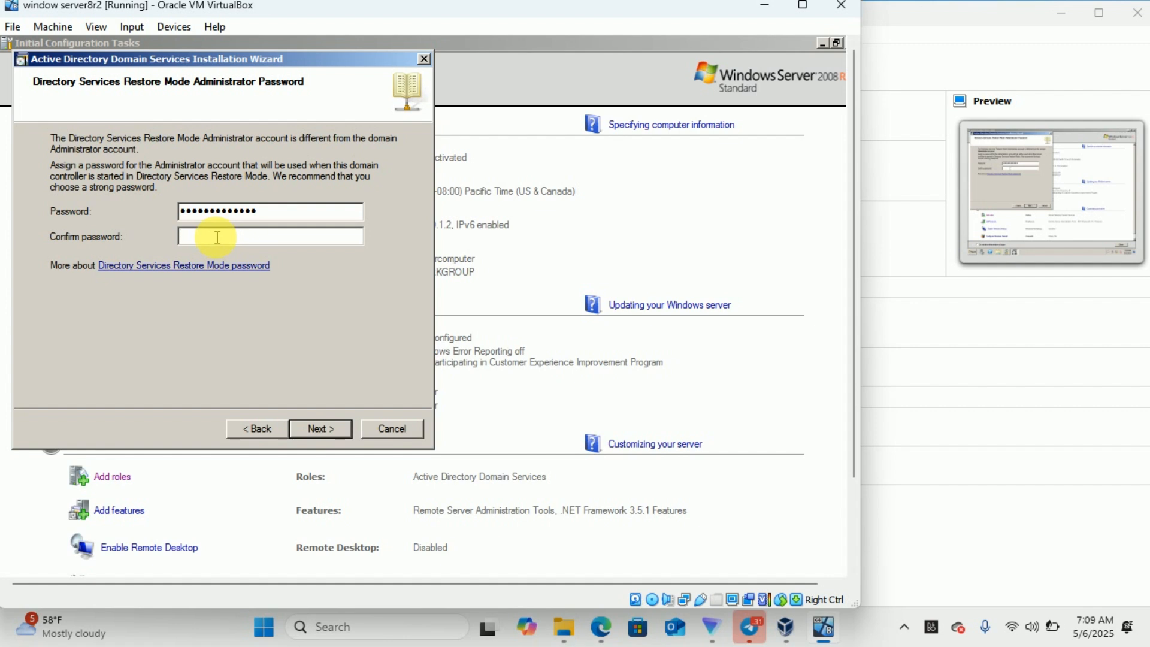
pyautogui.write('*************')
# - Review the ict.com Summary page and start the domain controller installation
pyautogui.click(312, 430)
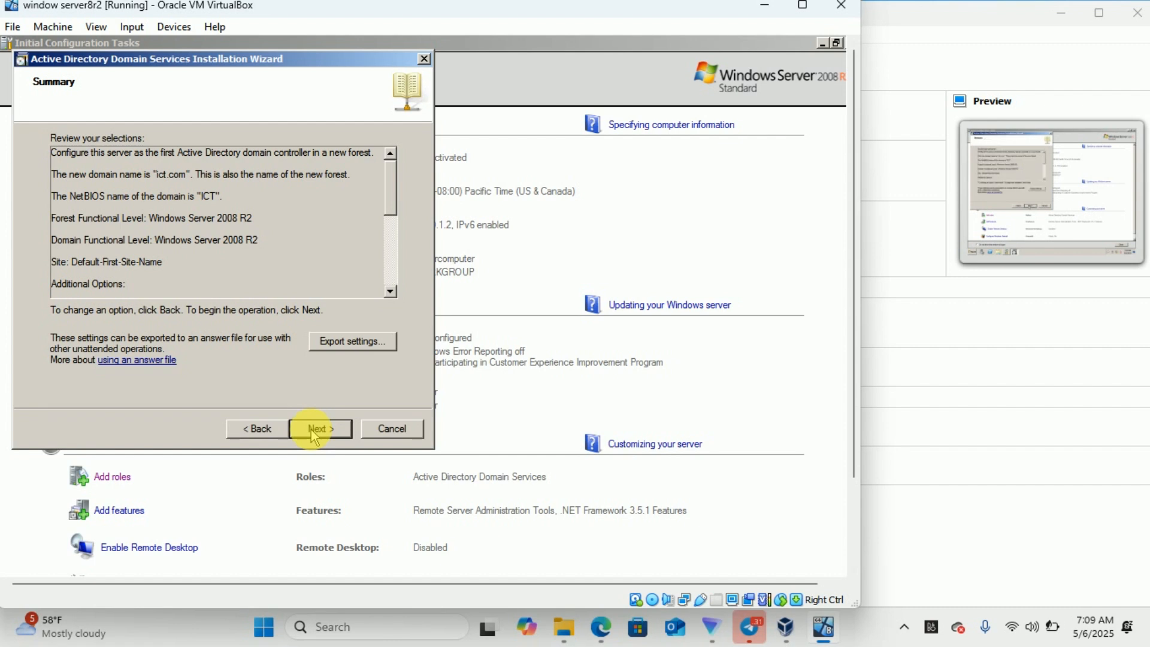
pyautogui.click(312, 429)
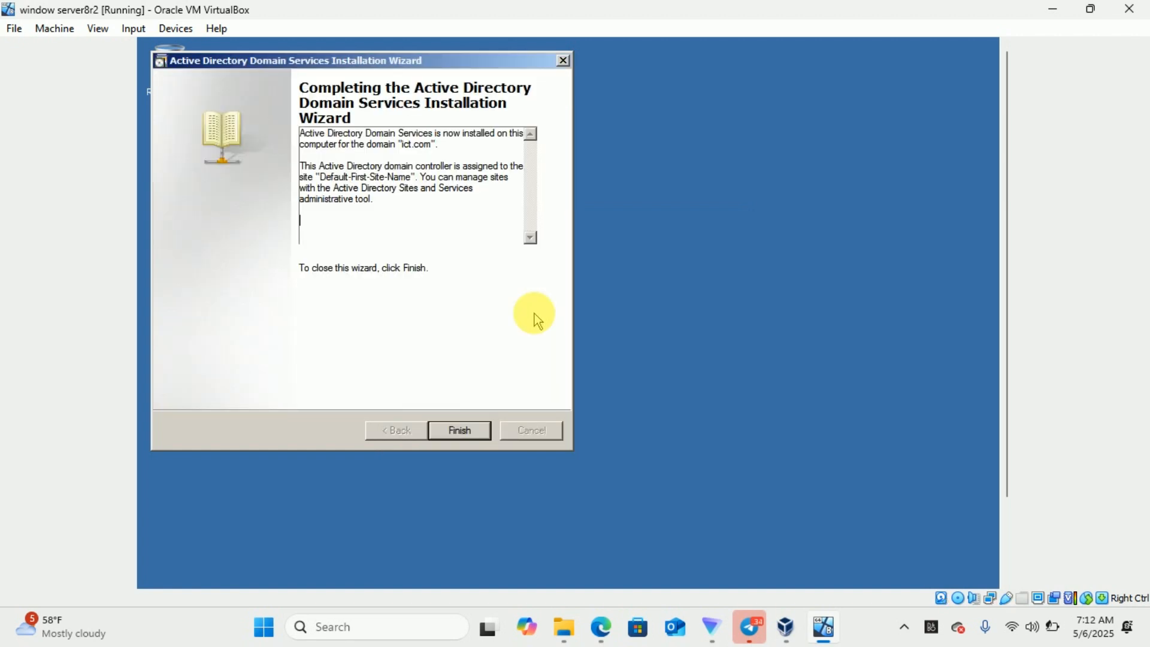
# - Finish the AD DS wizard and restart the server immediately
pyautogui.click(455, 429)
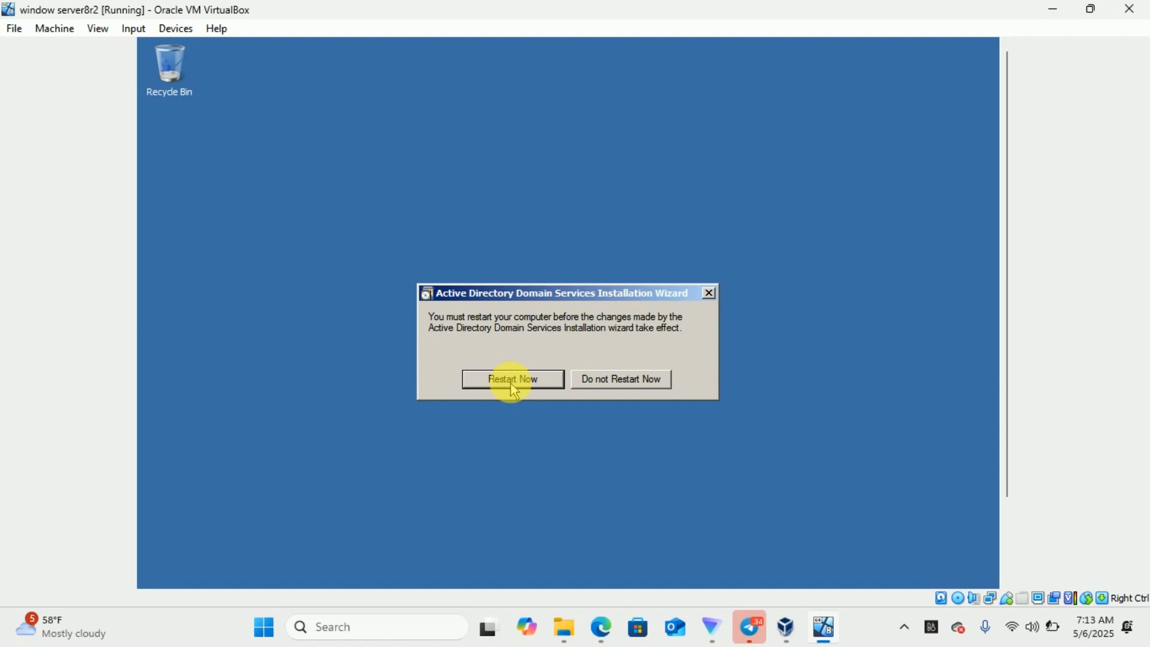
pyautogui.click(511, 384)
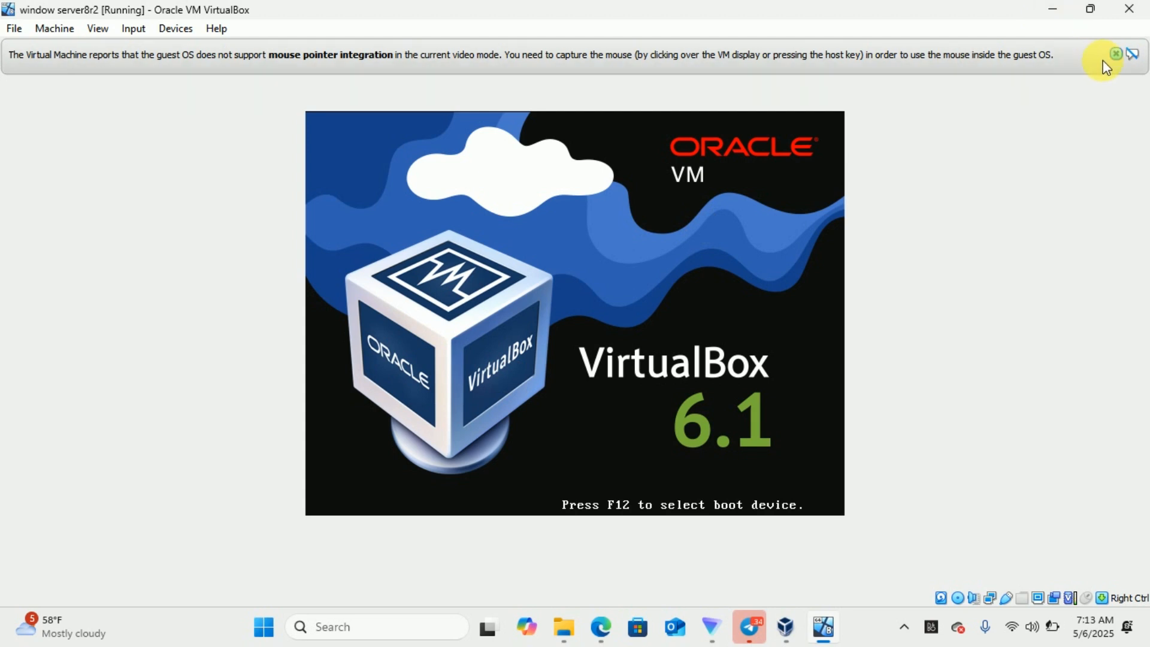
# - Dismiss the mouse integration notices while the guest reboots to the Ctrl+Alt+Delete prompt
pyautogui.click(1112, 53)
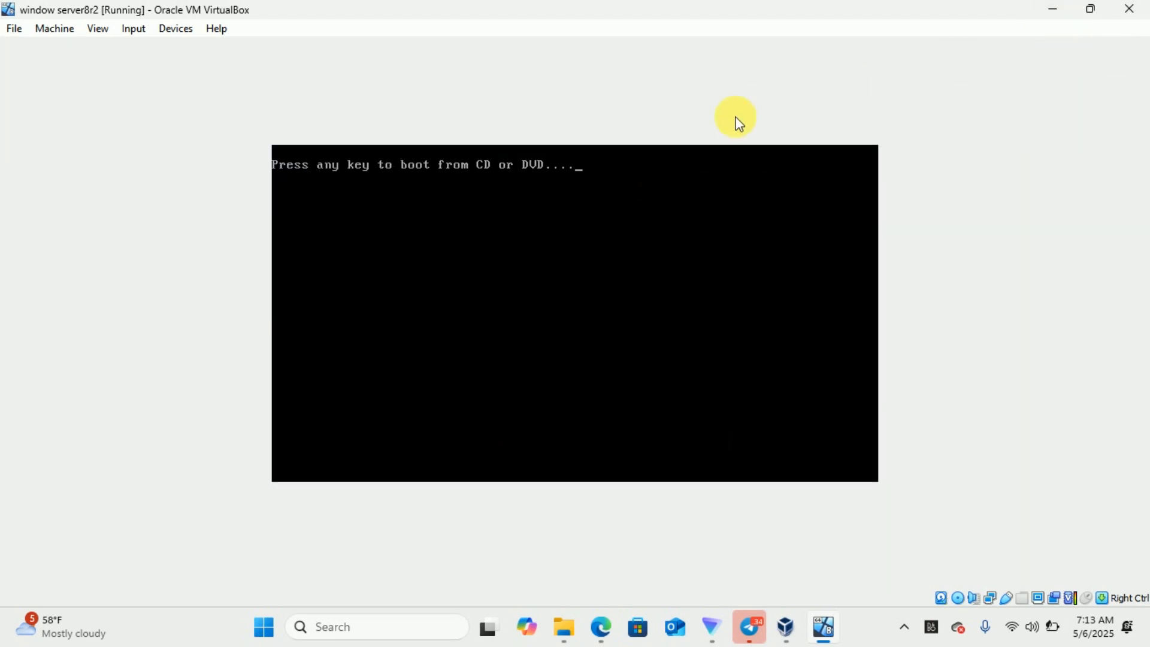
pyautogui.press('Return')
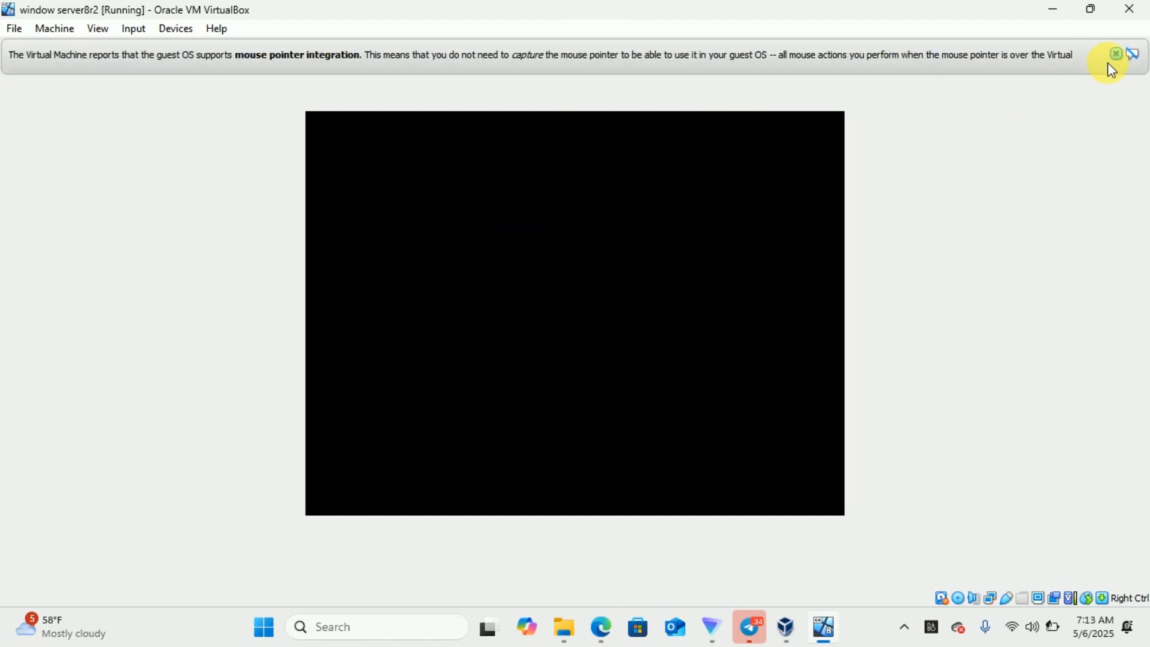
pyautogui.click(1117, 54)
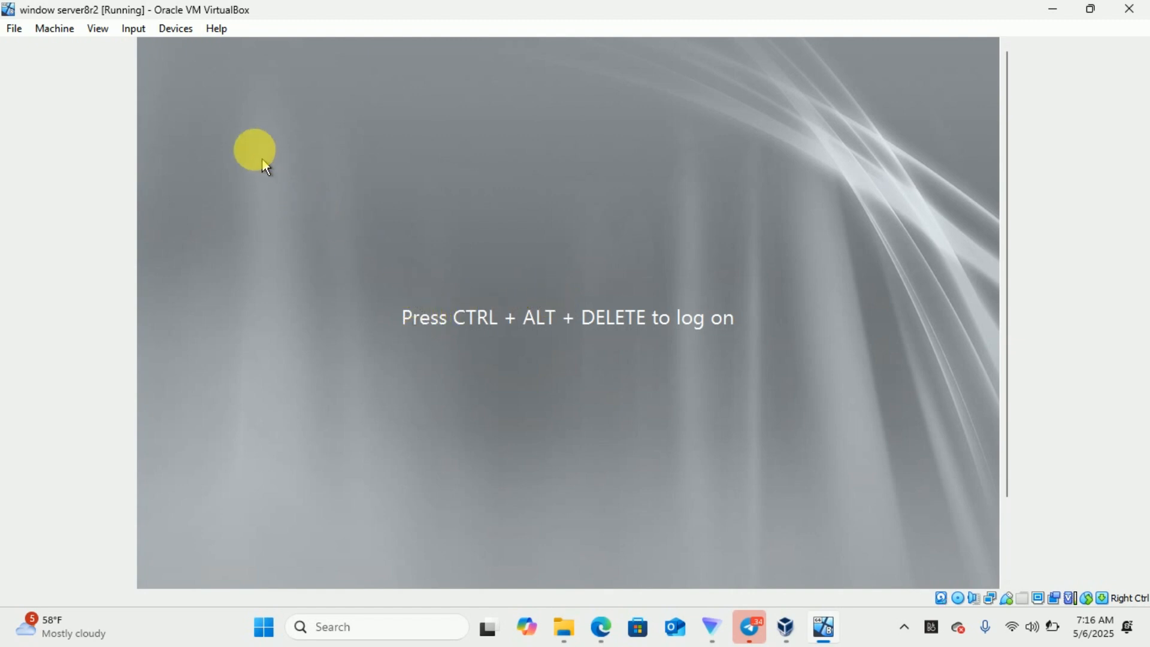
# - Send Ctrl-Alt-Del via Input > Keyboard and log on as ICT\Administrator with its password
pyautogui.click(138, 31)
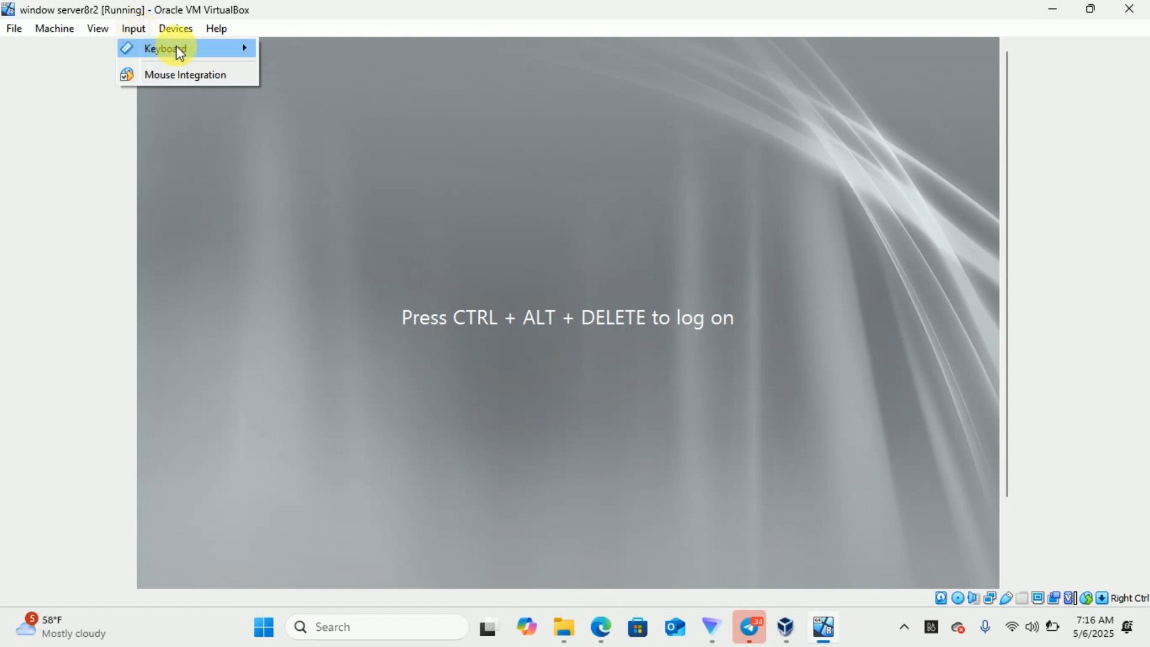
pyautogui.moveTo(244, 48)
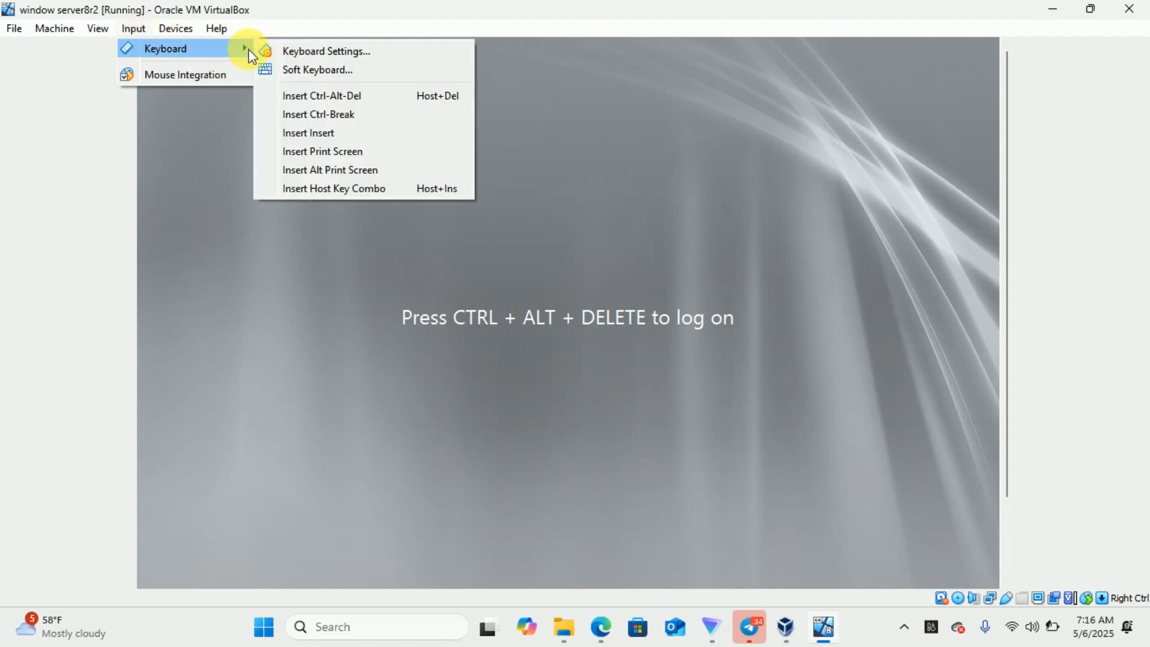
pyautogui.click(358, 97)
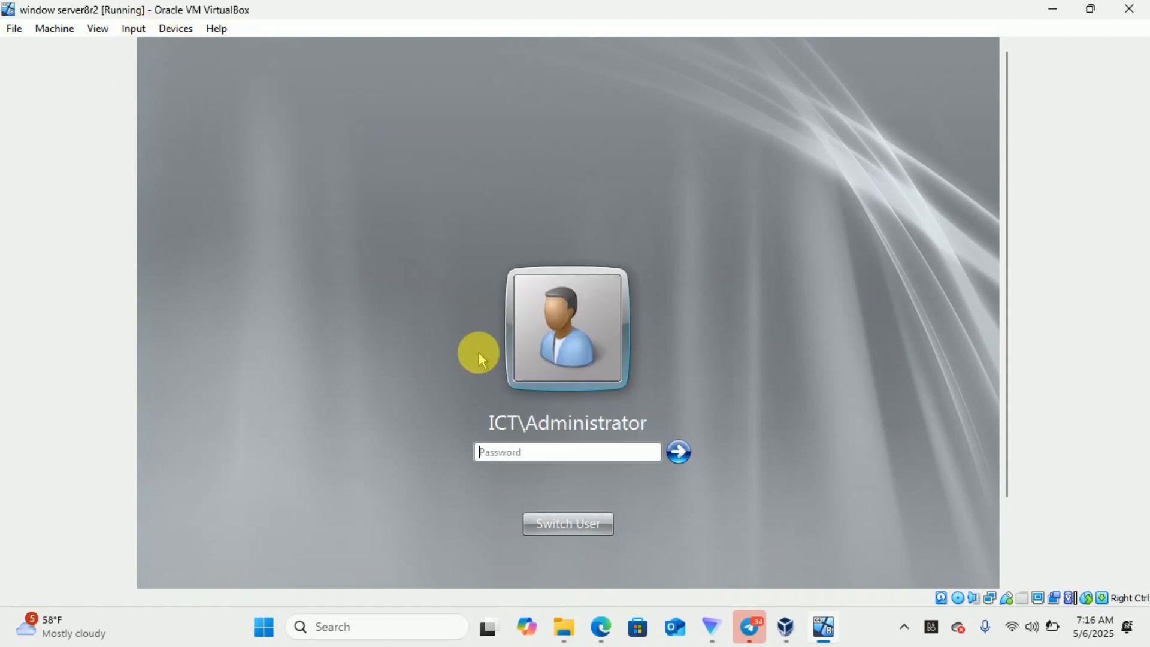
pyautogui.write('******')
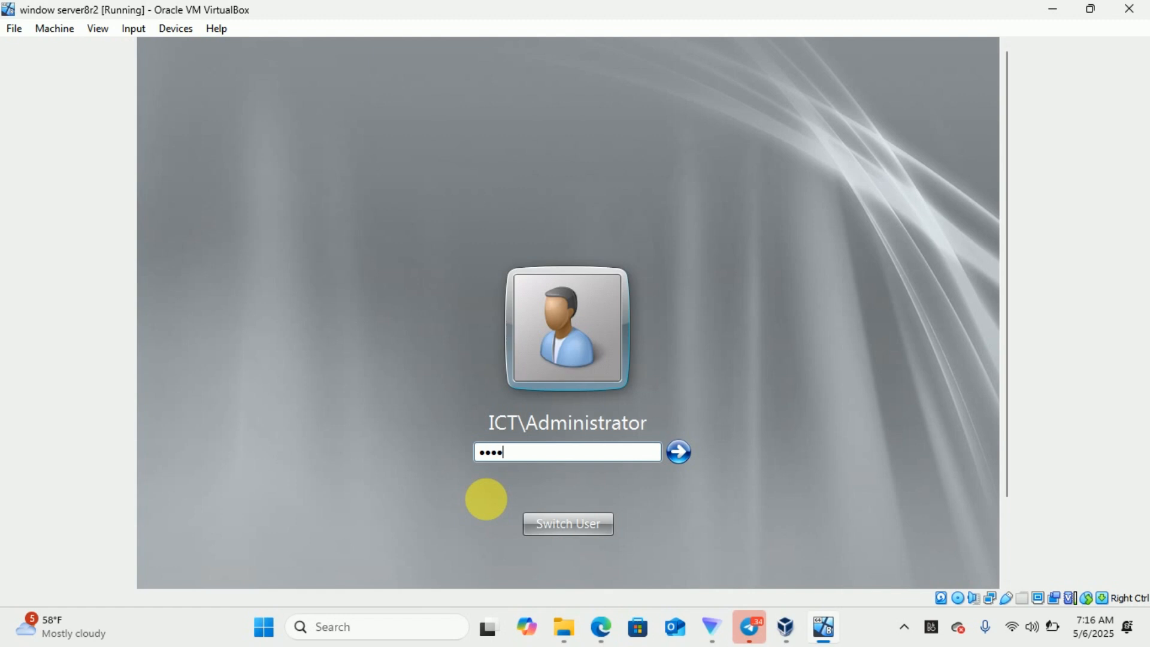
pyautogui.write('*******')
pyautogui.press('Return')
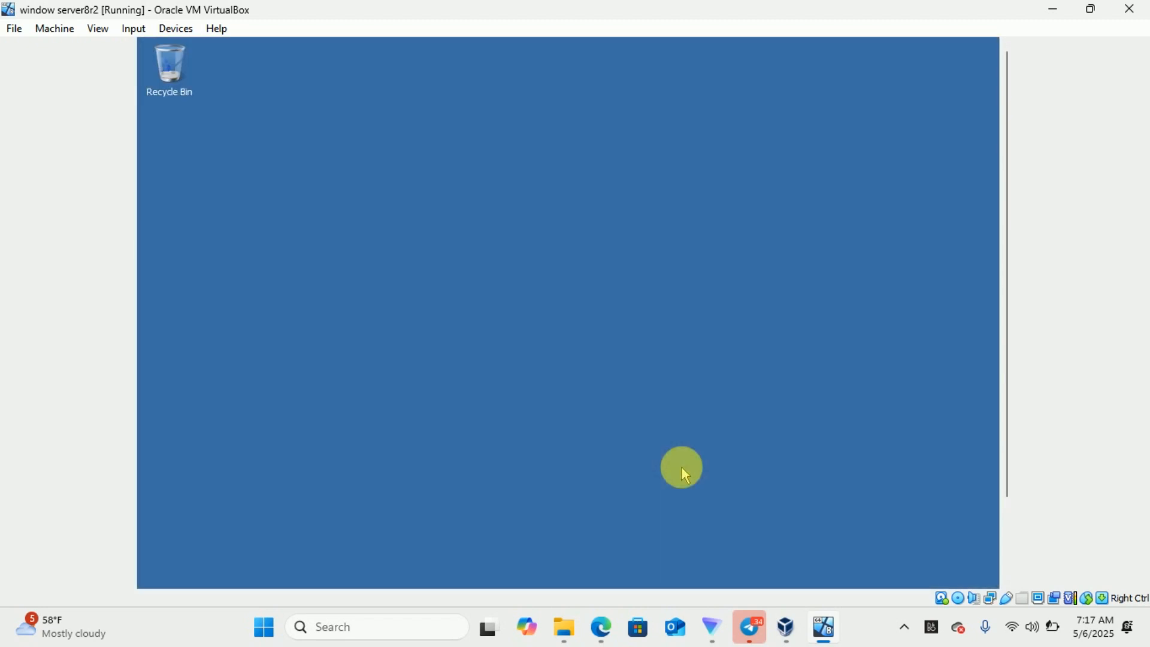
# - Scroll Initial Configuration Tasks to verify domain ict.com with DNS Server and AD DS roles listed
pyautogui.click(1008, 521)
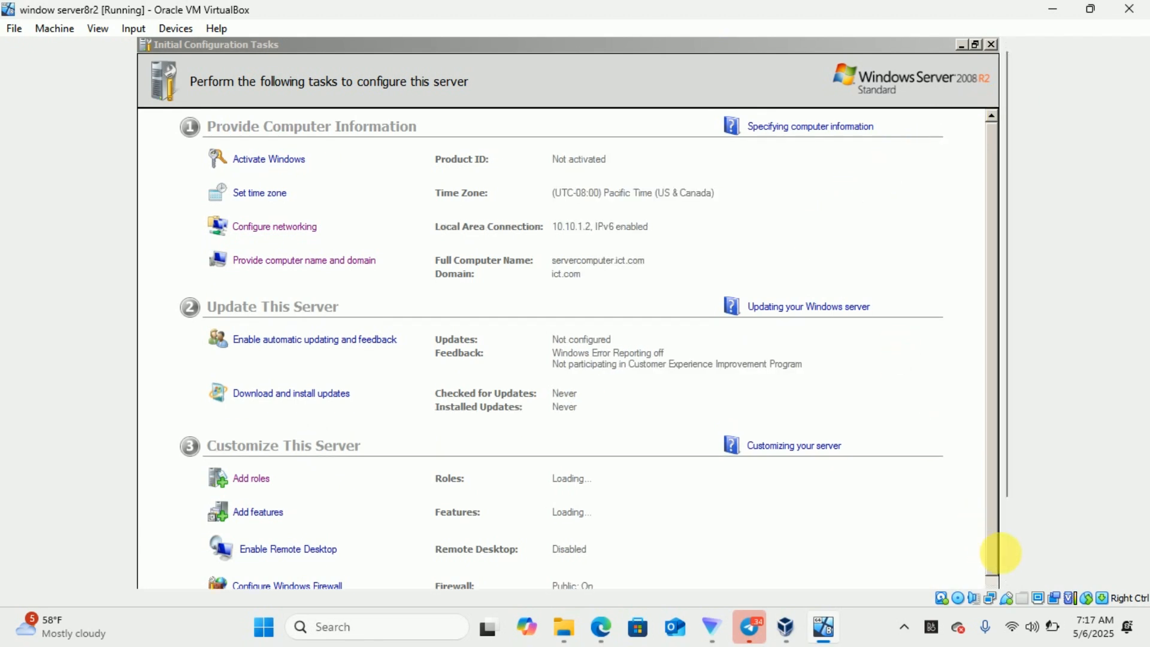
pyautogui.click(1011, 552)
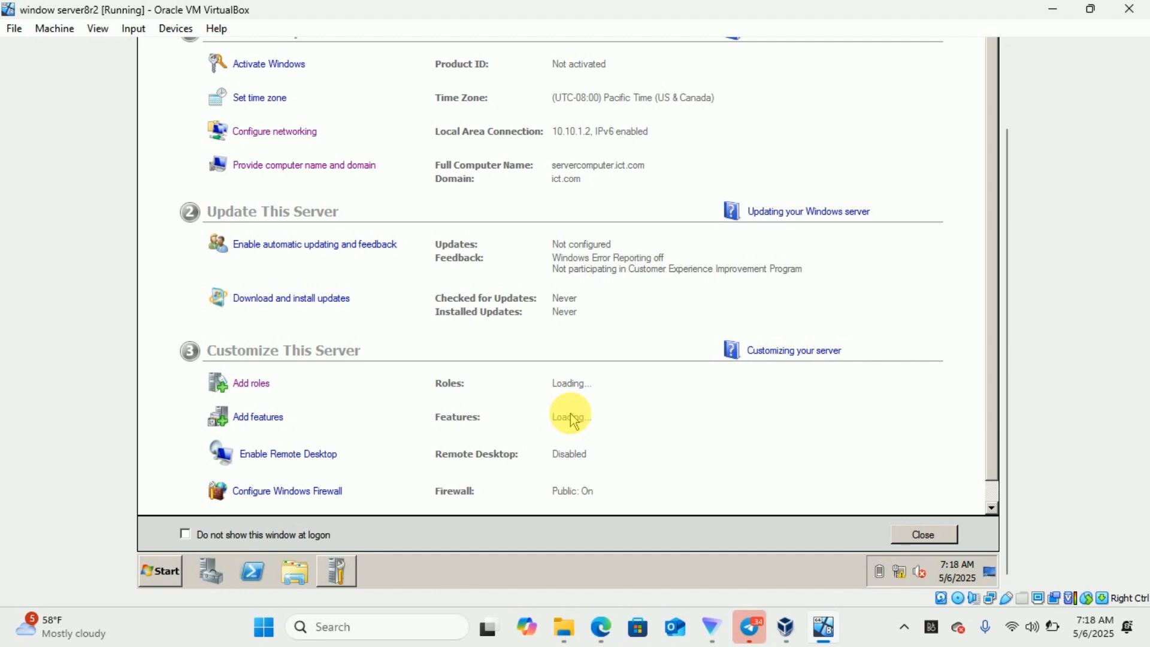
pyautogui.click(1007, 87)
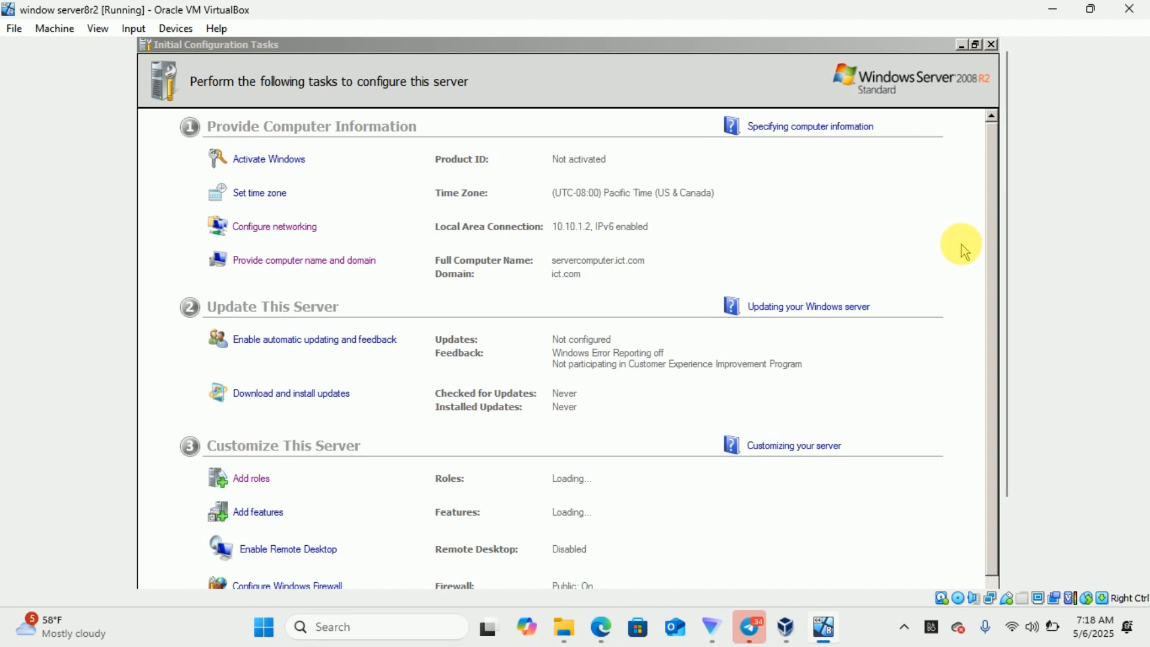
pyautogui.click(1005, 543)
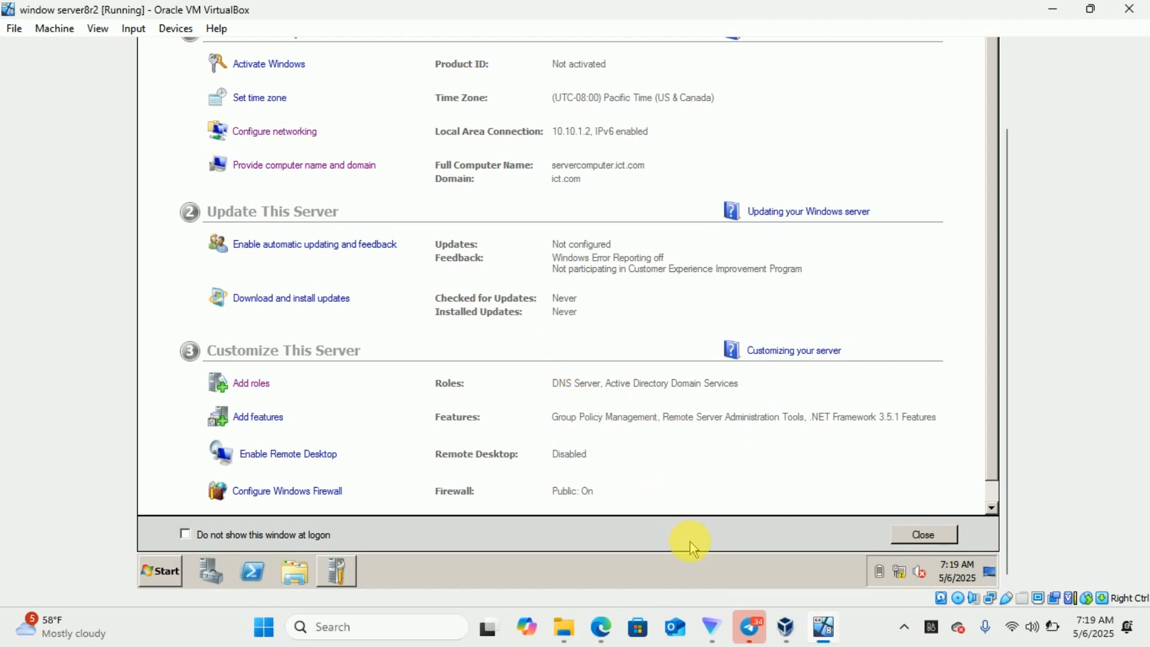
# - Reveal the hidden host tray icons and open the recording tool's options menu
pyautogui.moveTo(799, 624)
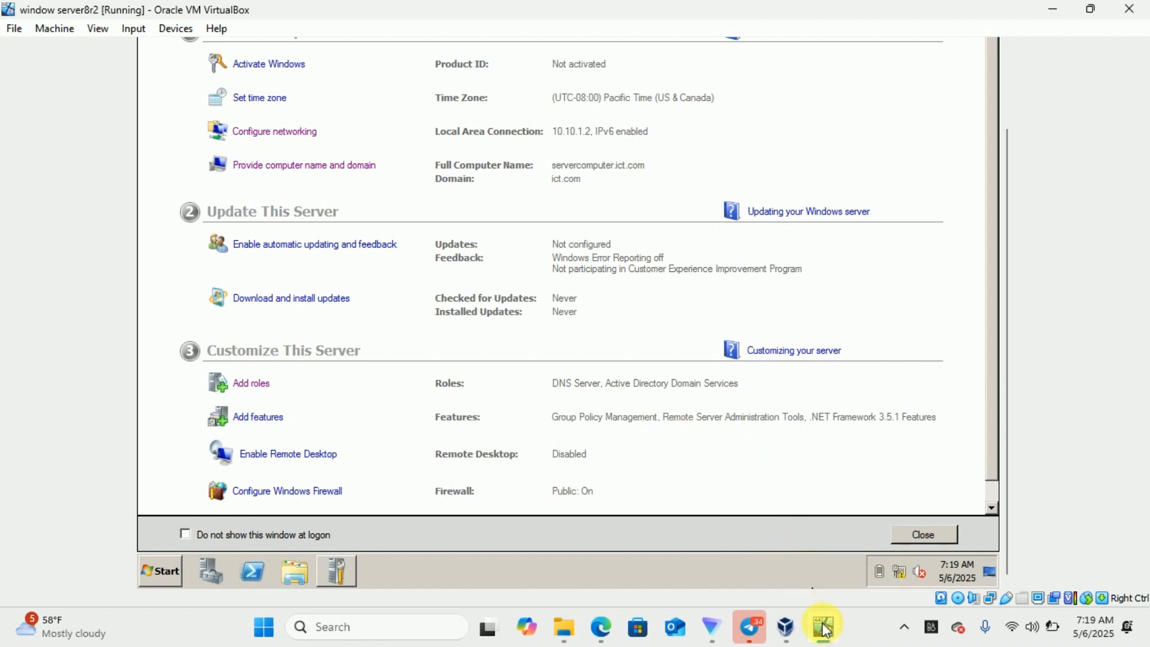
pyautogui.click(906, 627)
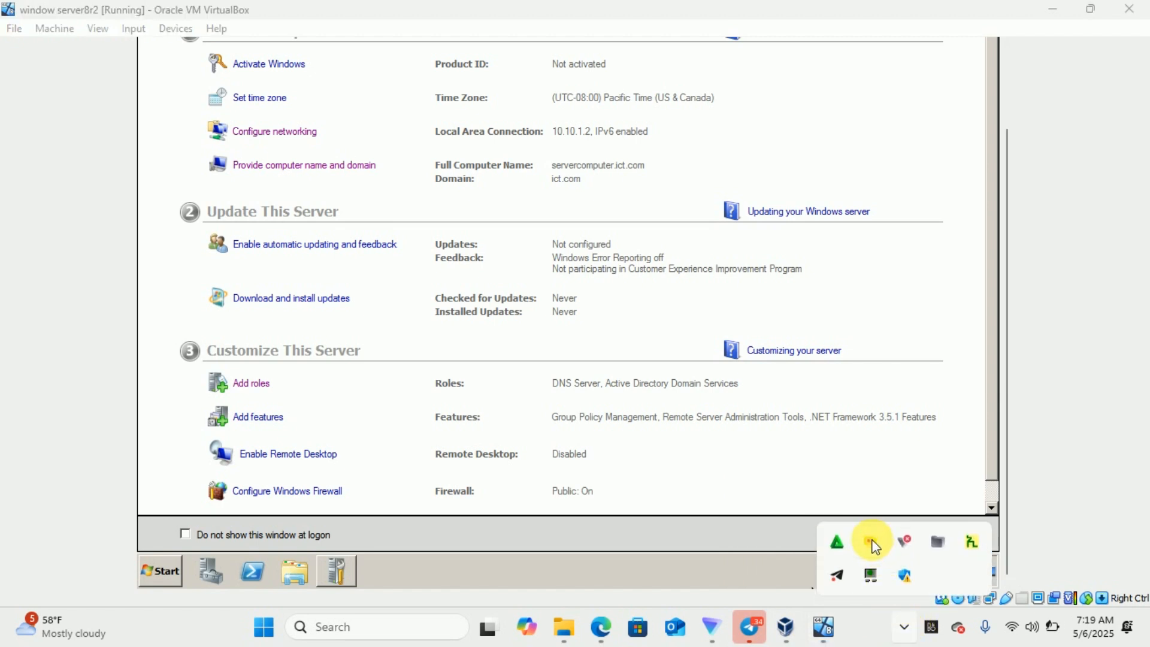
pyautogui.rightClick(873, 544)
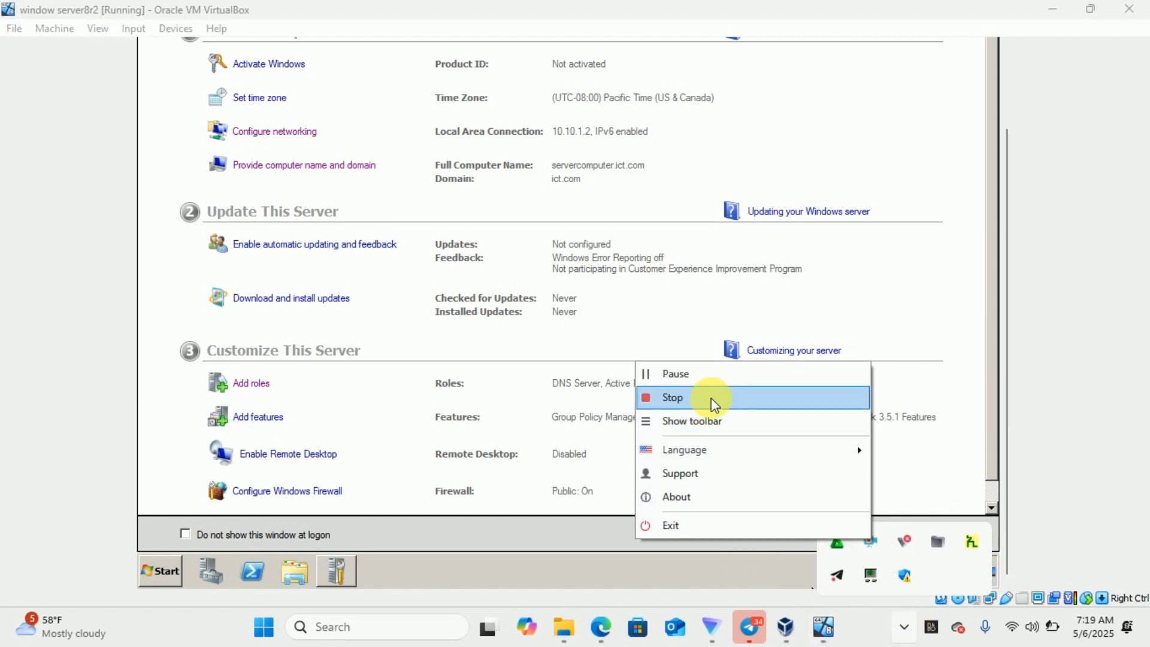